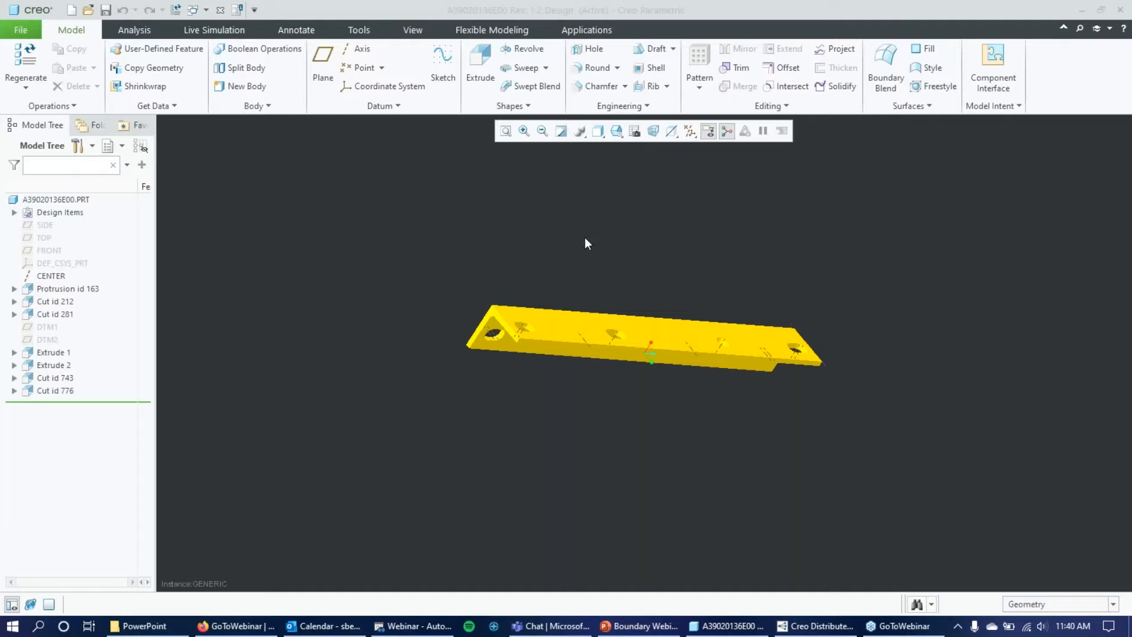
Step: Switch to Creo Distributed Batch and place its window over the bracket model
mouse_move(551, 253)
middle_down()
mouse_move(581, 242)
mouse_move(602, 257)
mouse_move(546, 300)
mouse_move(541, 316)
mouse_move(554, 322)
mouse_move(525, 316)
mouse_move(541, 293)
mouse_move(589, 293)
mouse_move(518, 245)
mouse_move(488, 253)
mouse_move(497, 319)
mouse_move(504, 292)
middle_up()
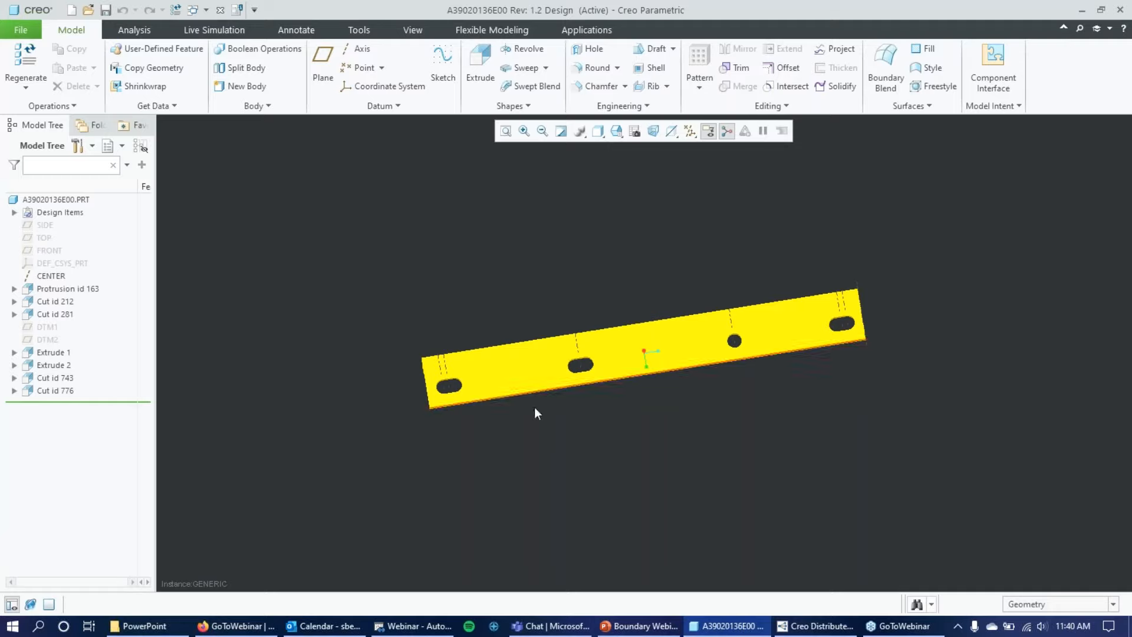
click(831, 631)
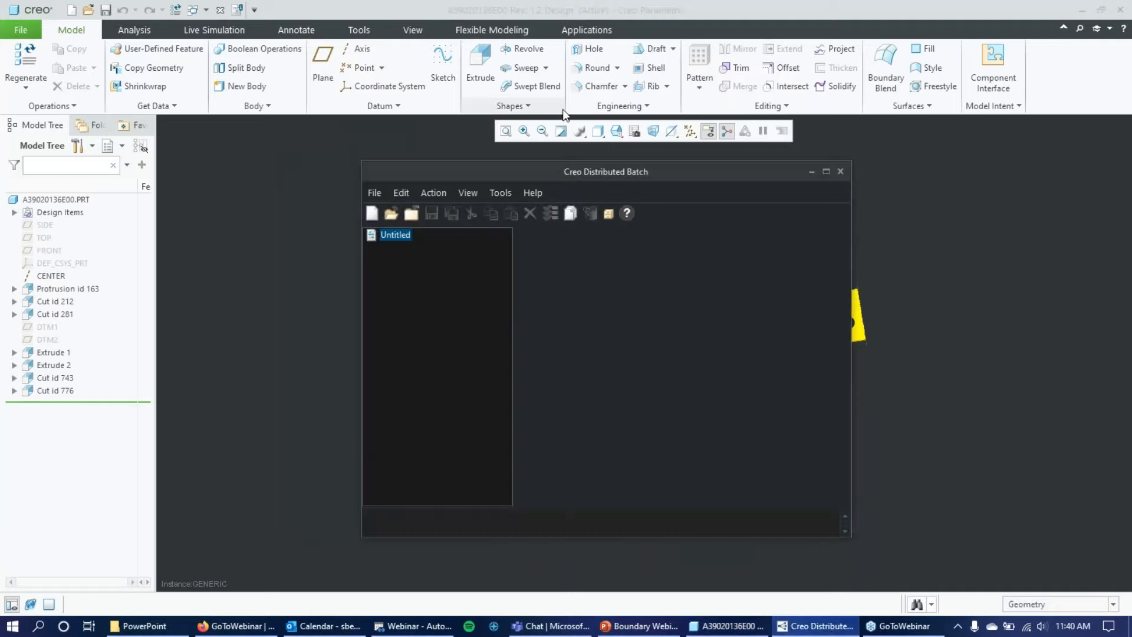
drag(596, 169, 588, 143)
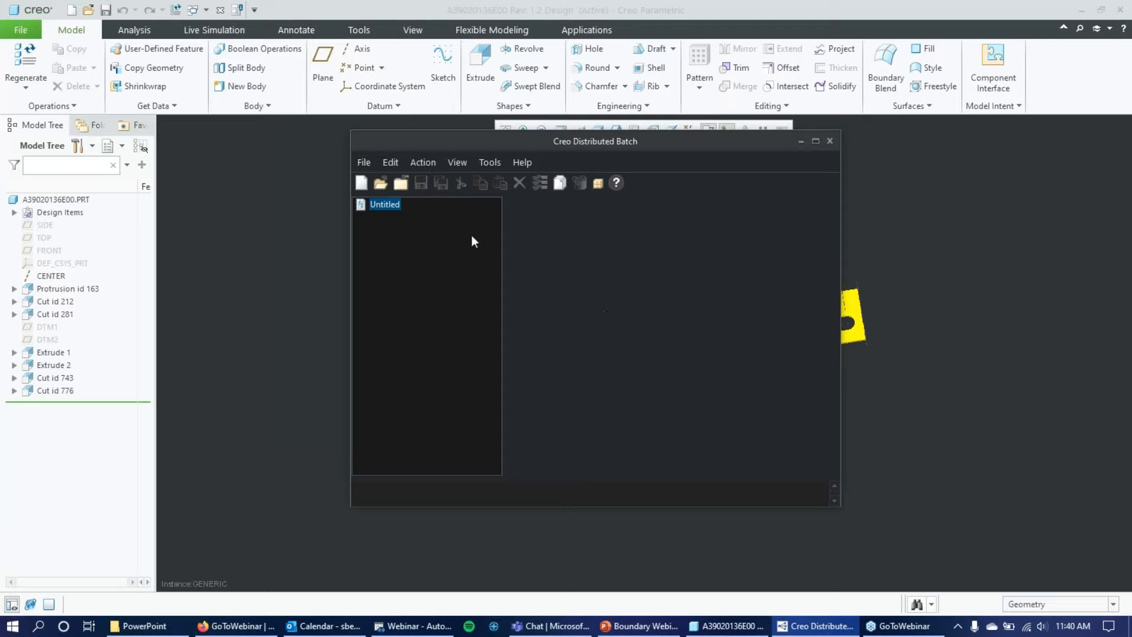
drag(481, 142, 520, 146)
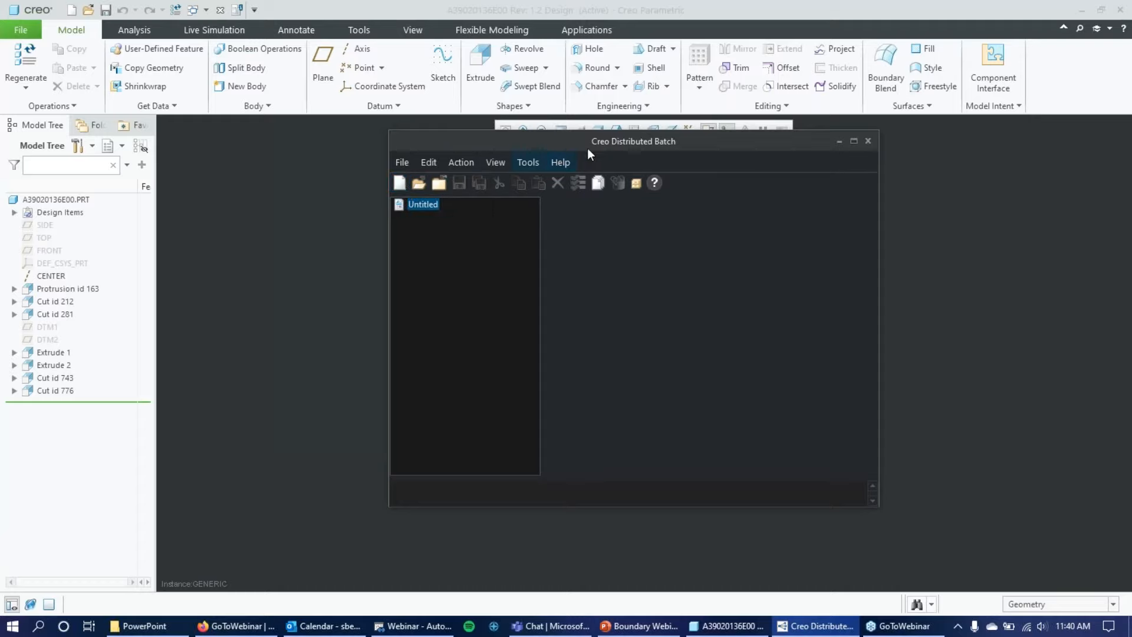
drag(635, 139, 613, 144)
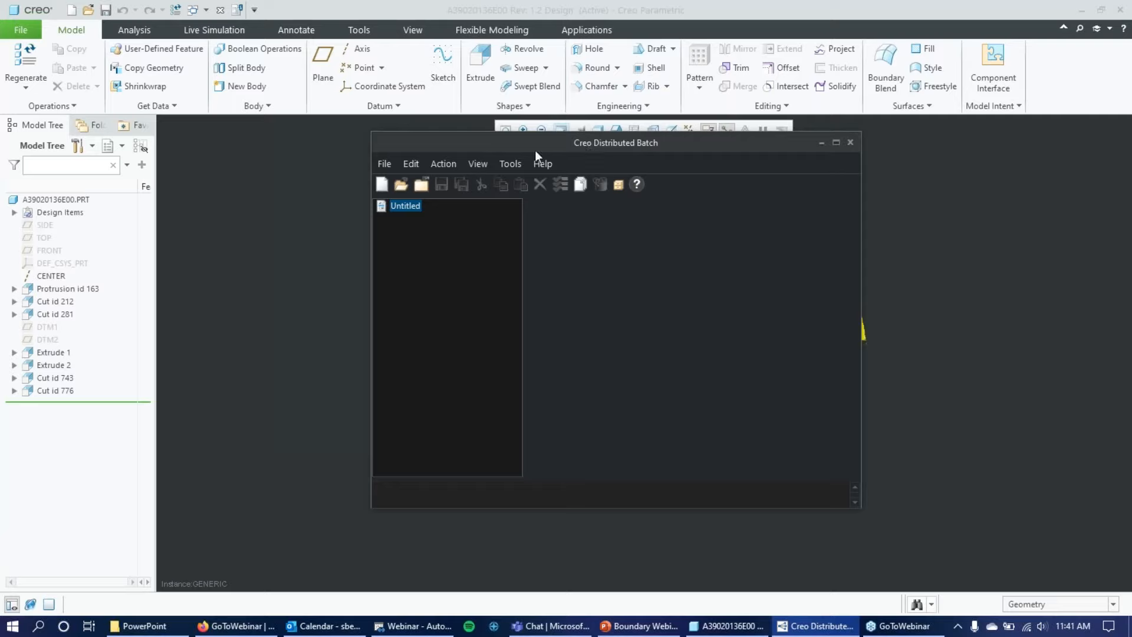
Step: Open Server Management in Creo Distributed Batch and move its window clear of the batch window's controls
click(523, 163)
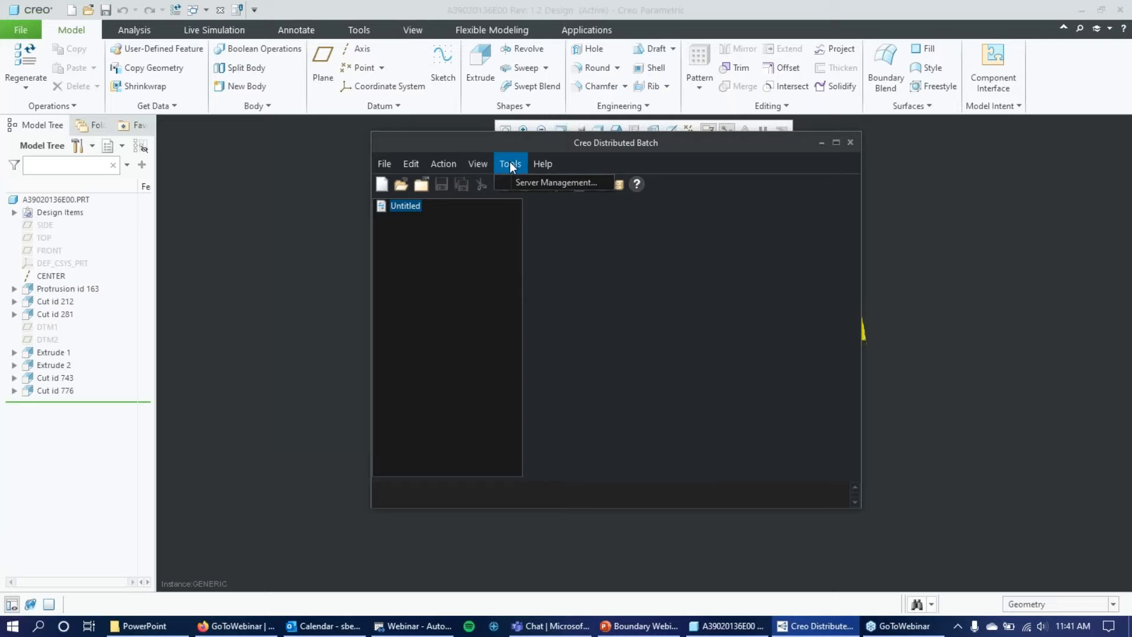
click(517, 141)
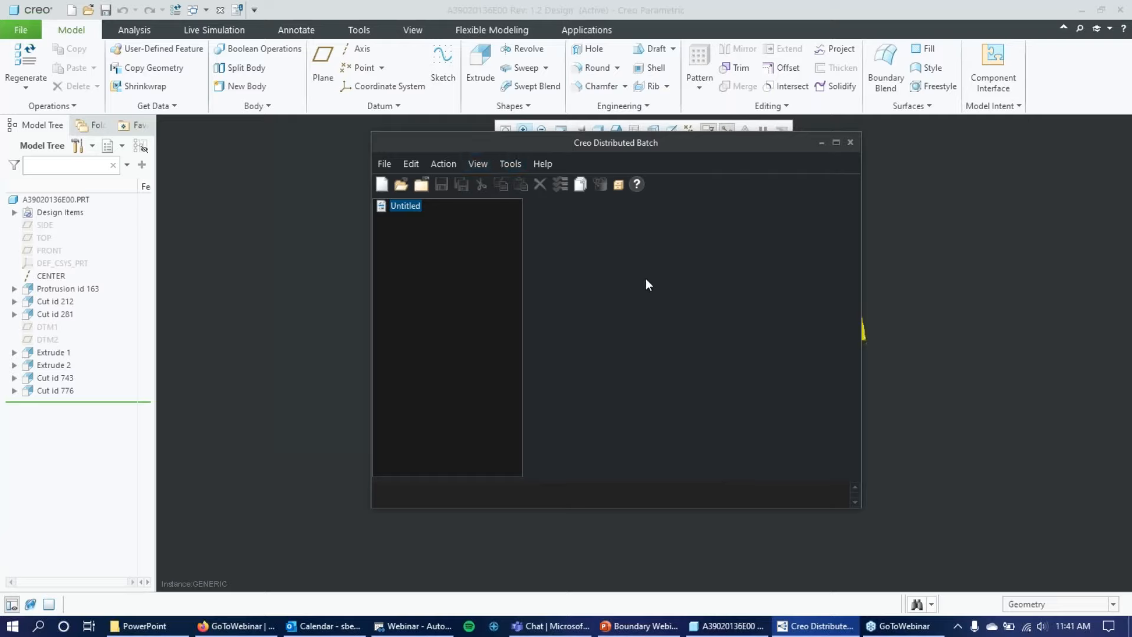
click(519, 163)
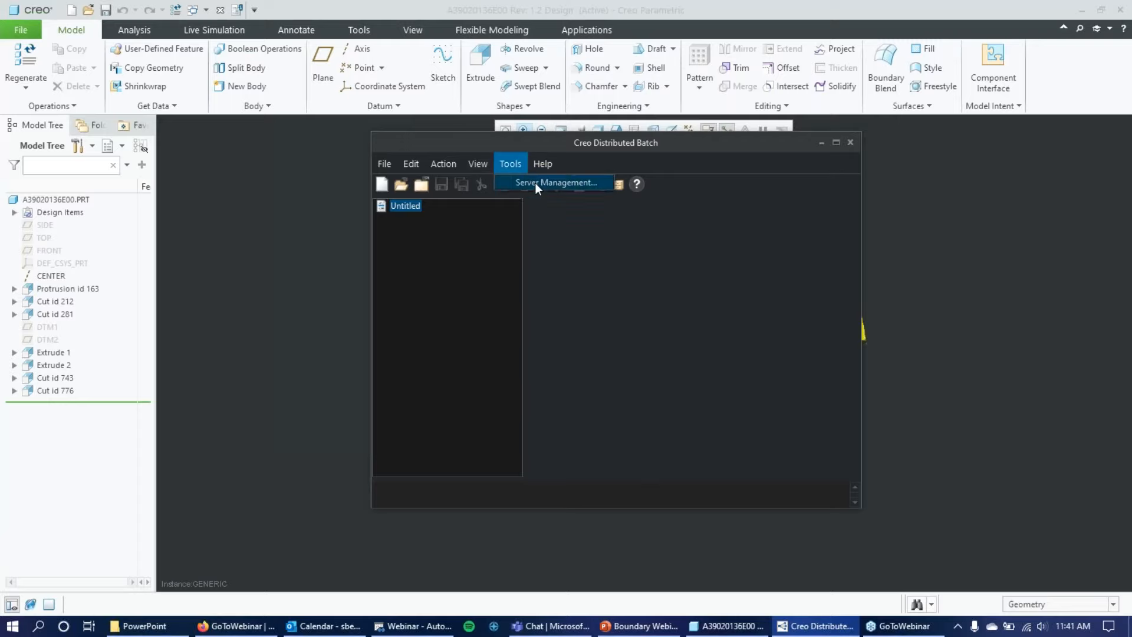
click(535, 183)
drag(587, 115, 645, 103)
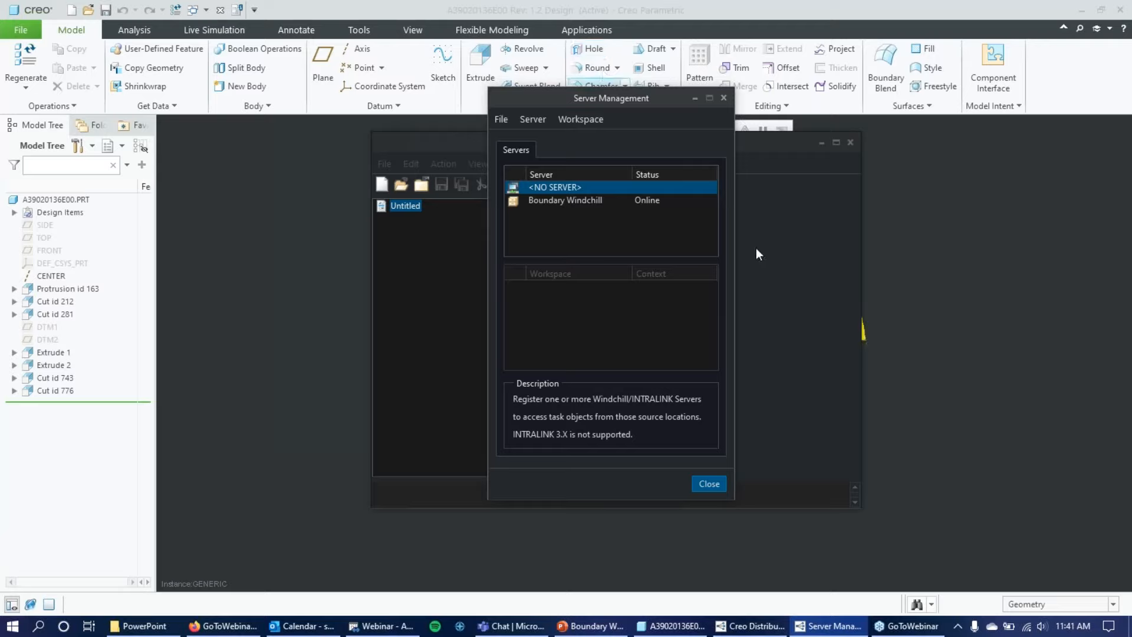
Step: Select DBatch Workspace on the Boundary Windchill server and close Server Management
click(562, 201)
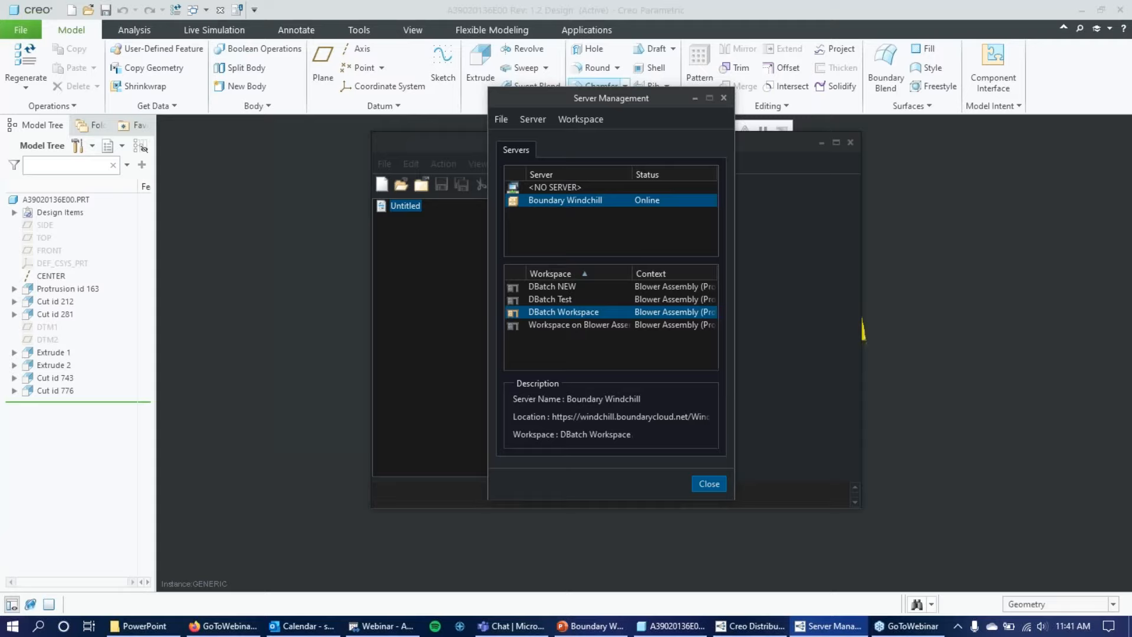
click(572, 324)
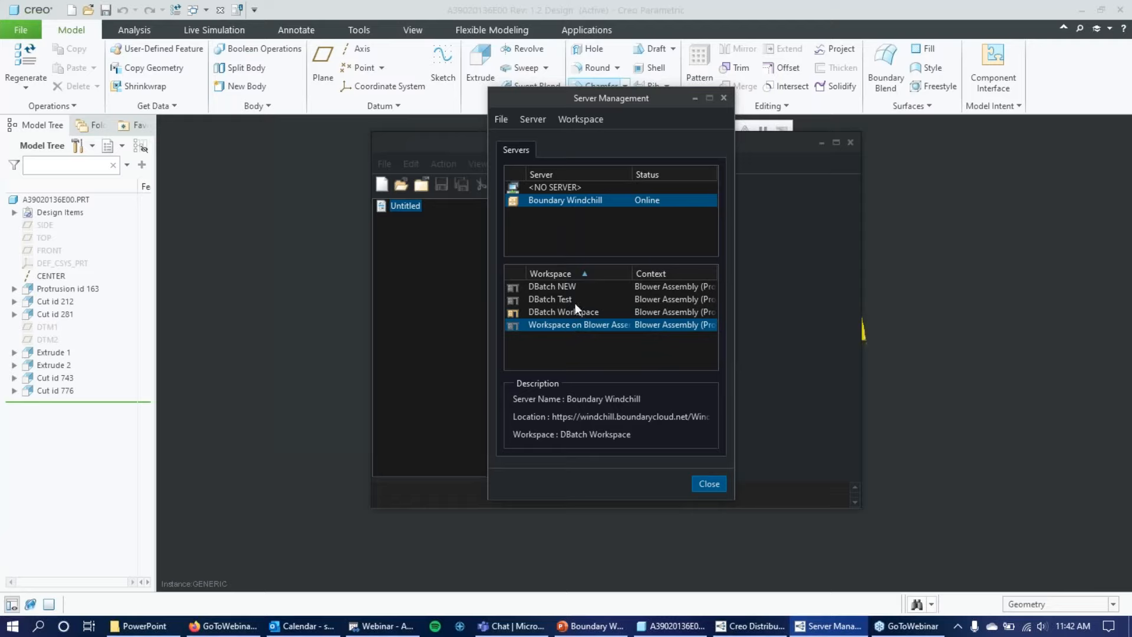
click(573, 312)
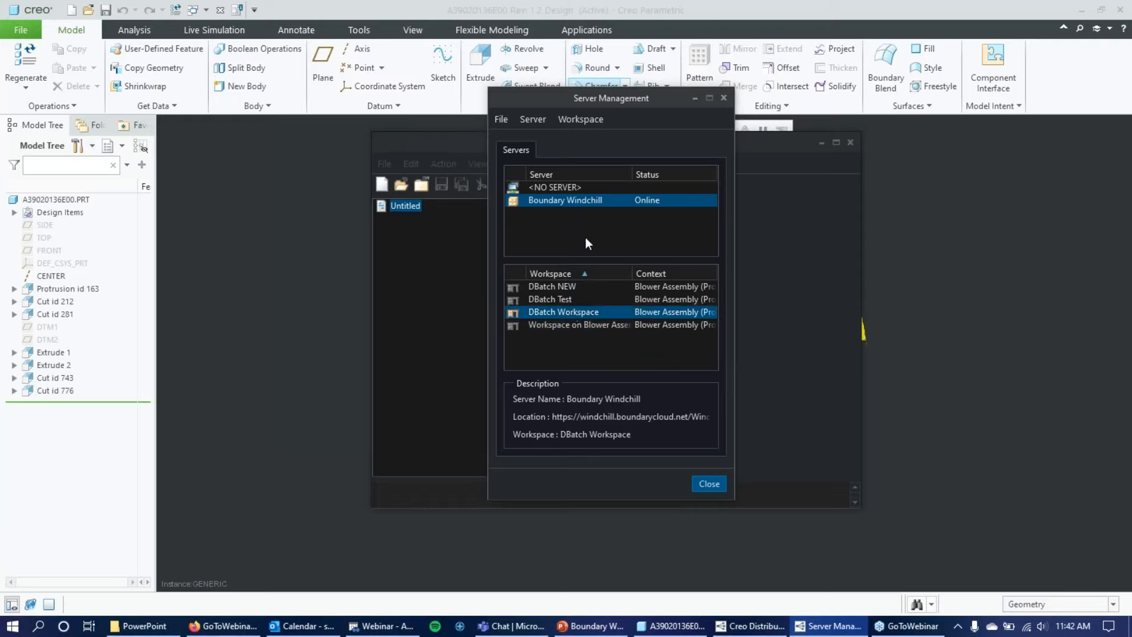
click(708, 484)
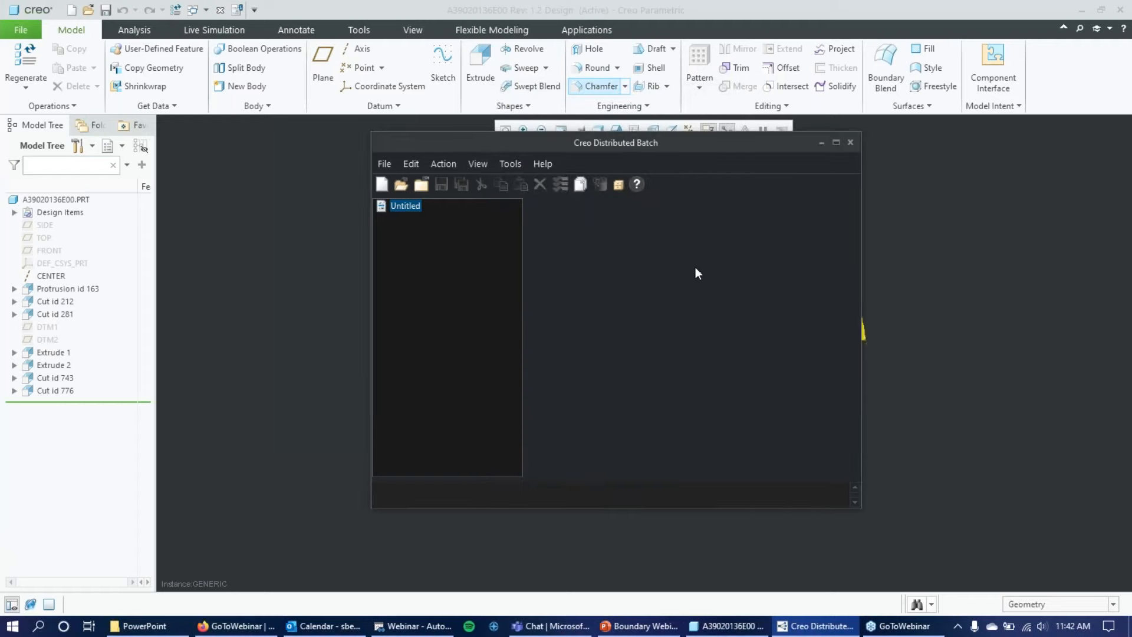
click(400, 185)
drag(509, 142, 338, 94)
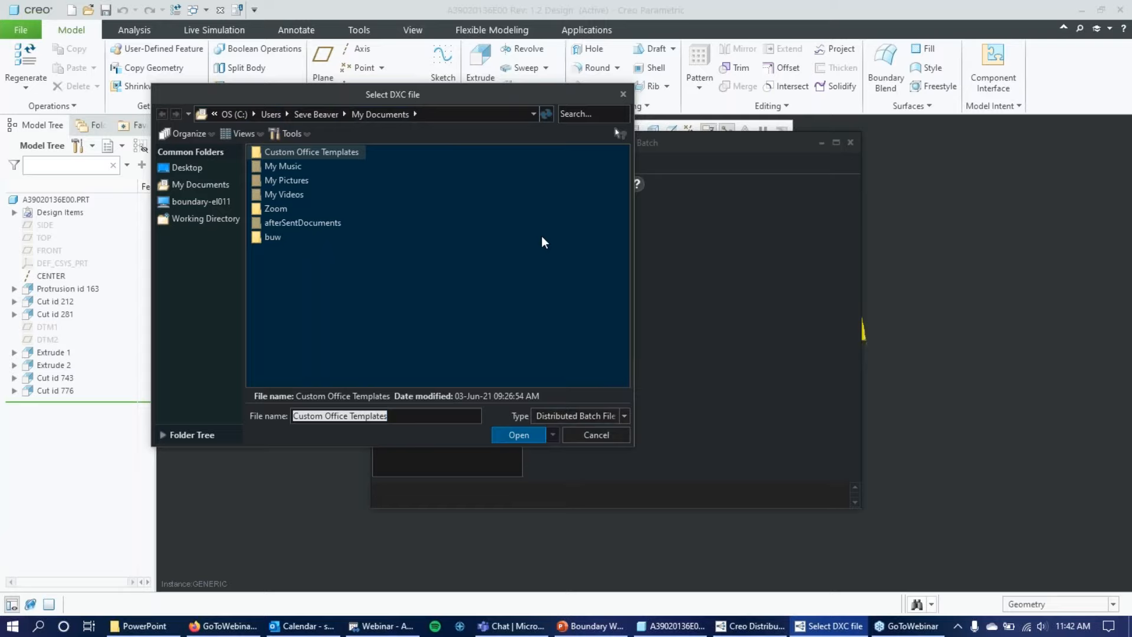
drag(401, 99, 310, 138)
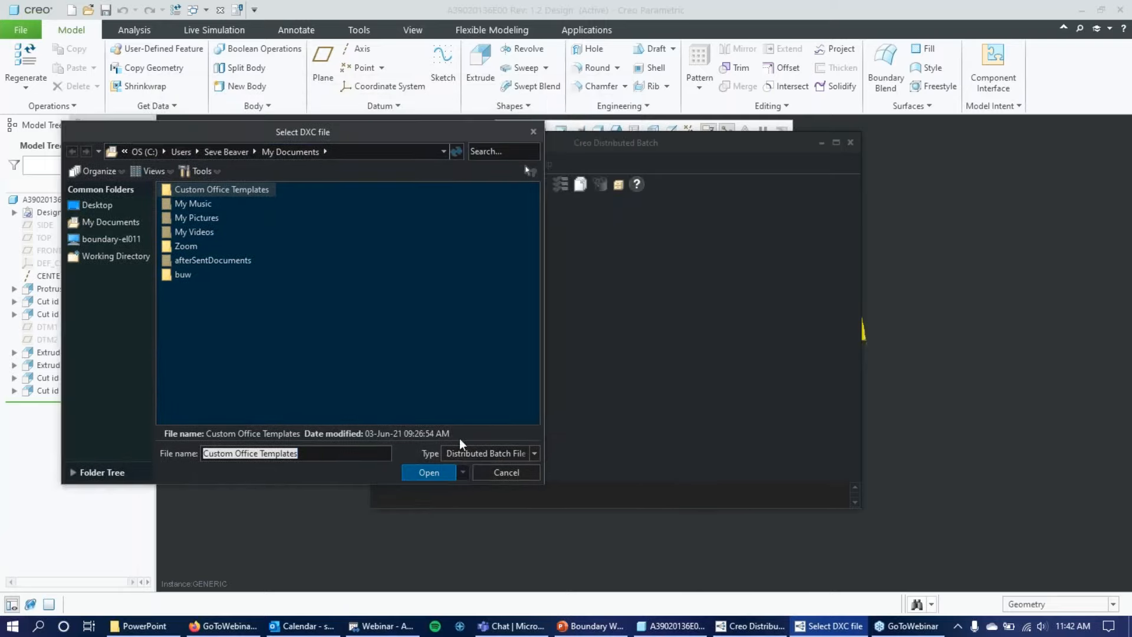
click(534, 132)
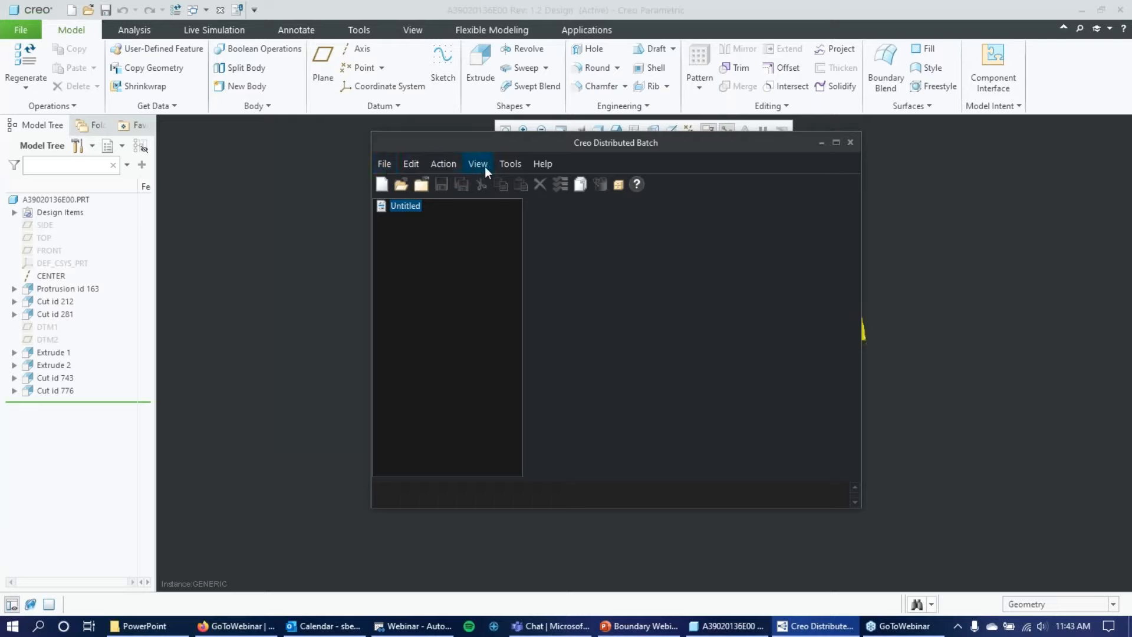
Step: Start a new task group for the untitled batch and reposition the New Task Group dialog
click(505, 165)
mouse_move(460, 161)
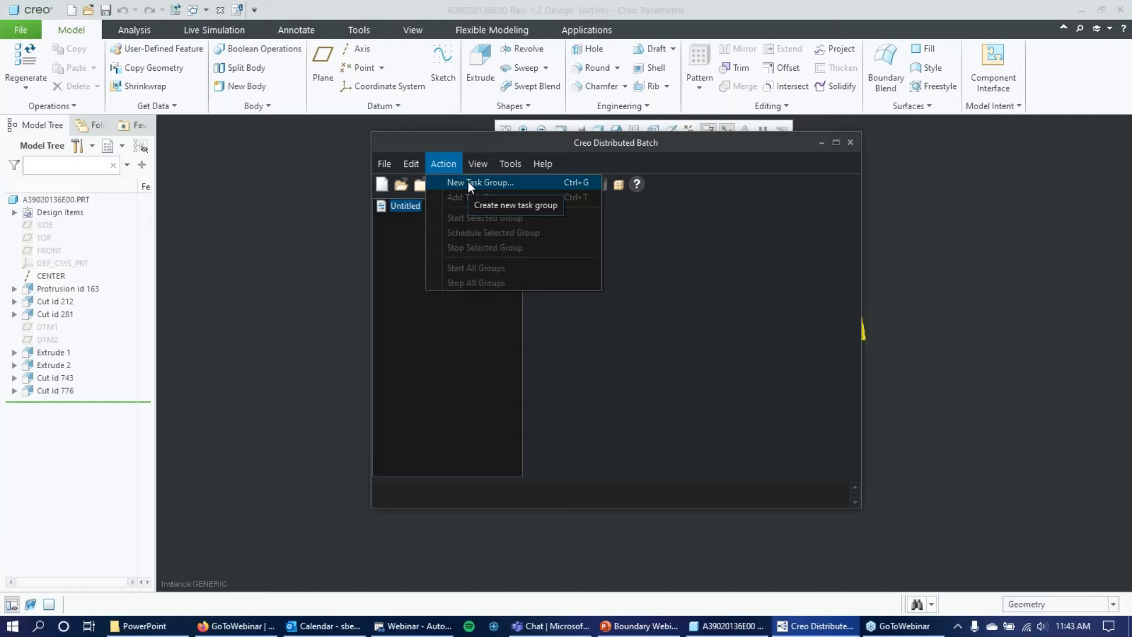
click(468, 182)
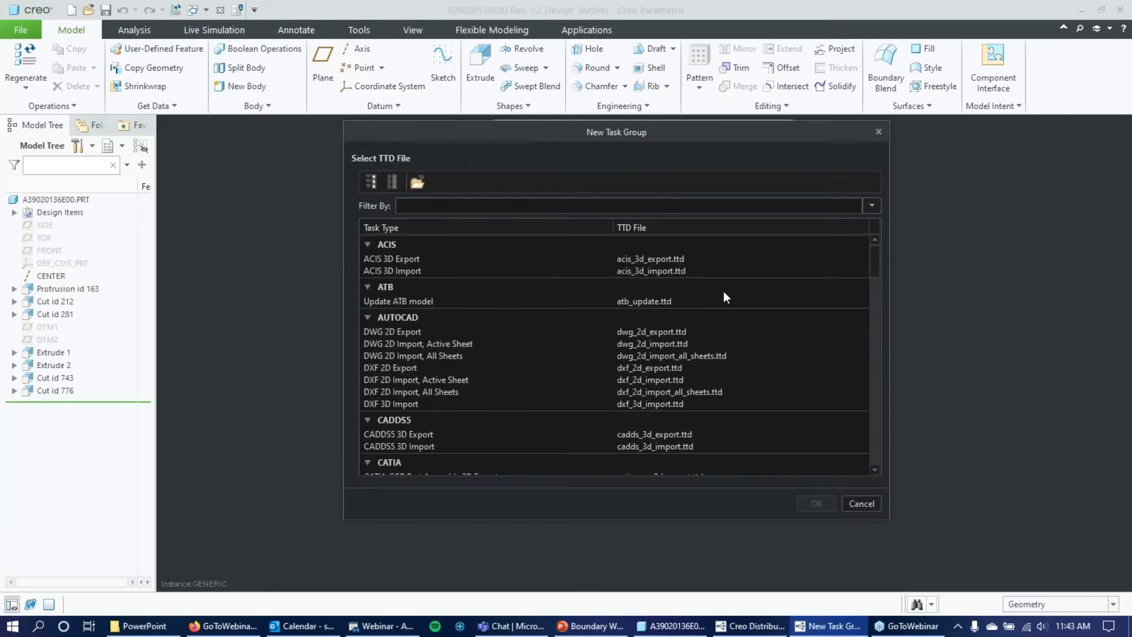
drag(588, 149, 391, 105)
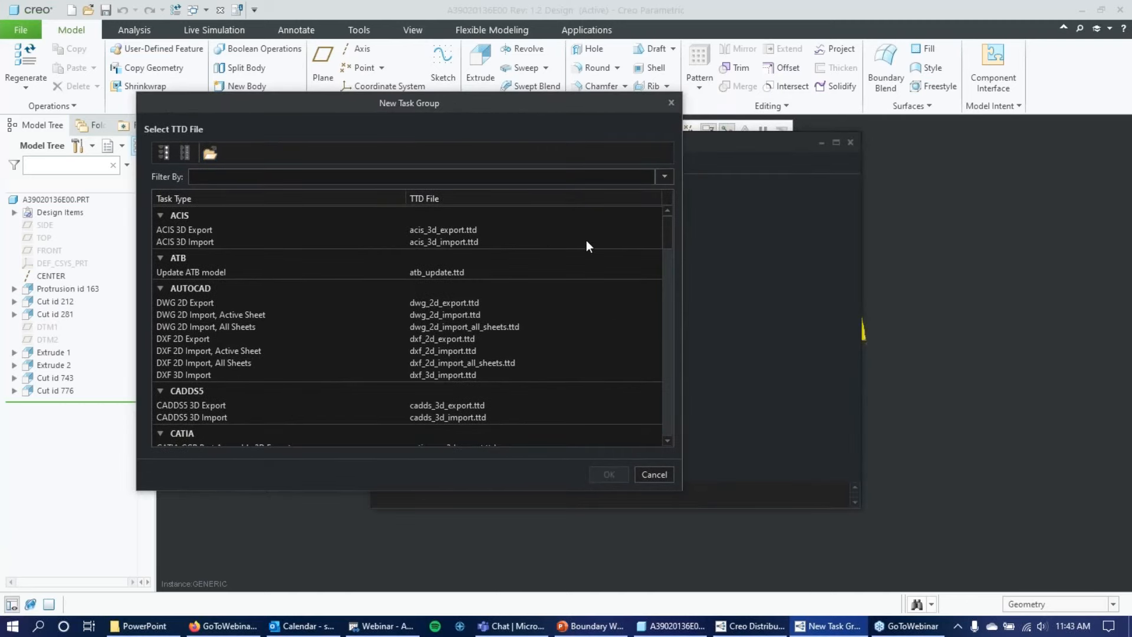
Step: Examine the available TTD task types by category, covering AutoCAD, CATIA, Creo, IGES, JT and Misc
scroll(590, 245, down, 8)
scroll(587, 240, down, 12)
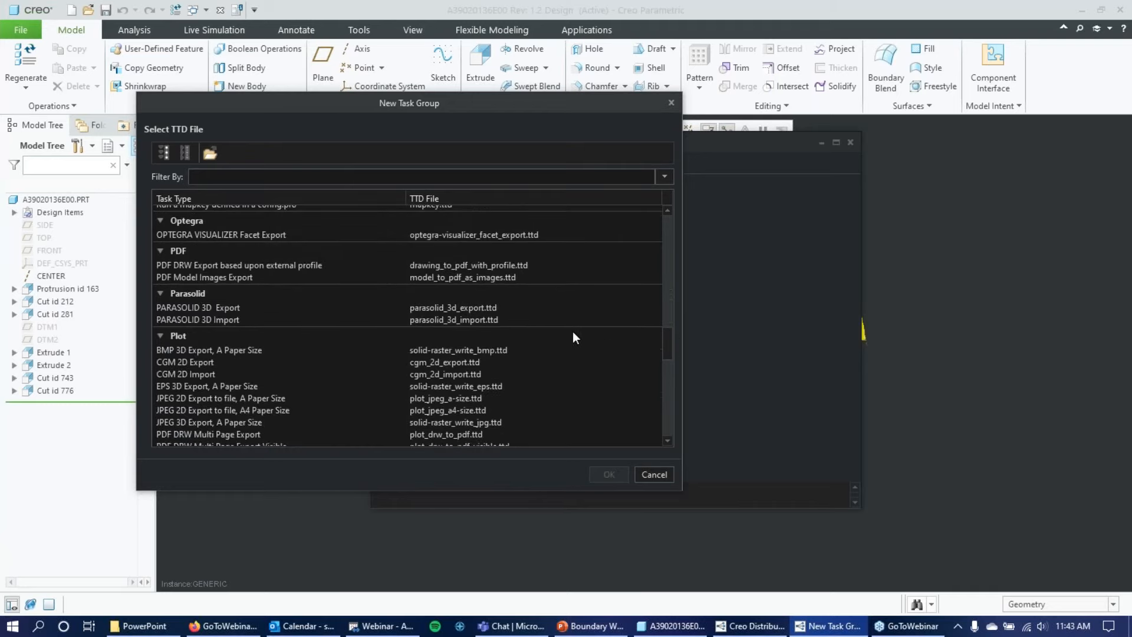
scroll(572, 330, down, 15)
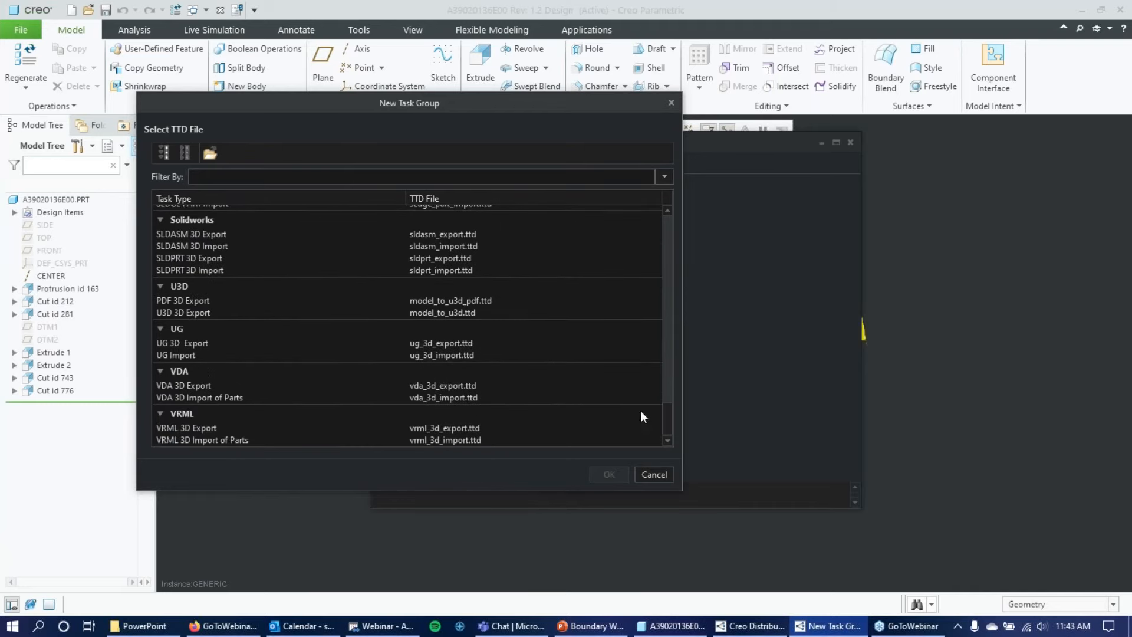
drag(665, 412, 371, 182)
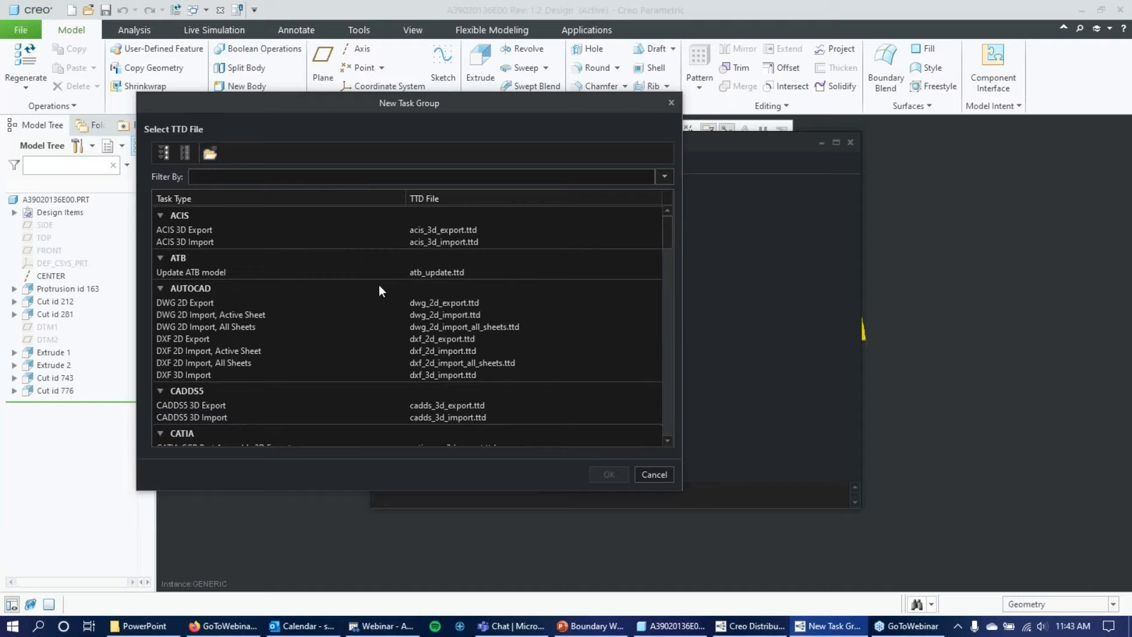
scroll(357, 263, down, 1)
scroll(359, 267, up, 1)
scroll(298, 286, down, 1)
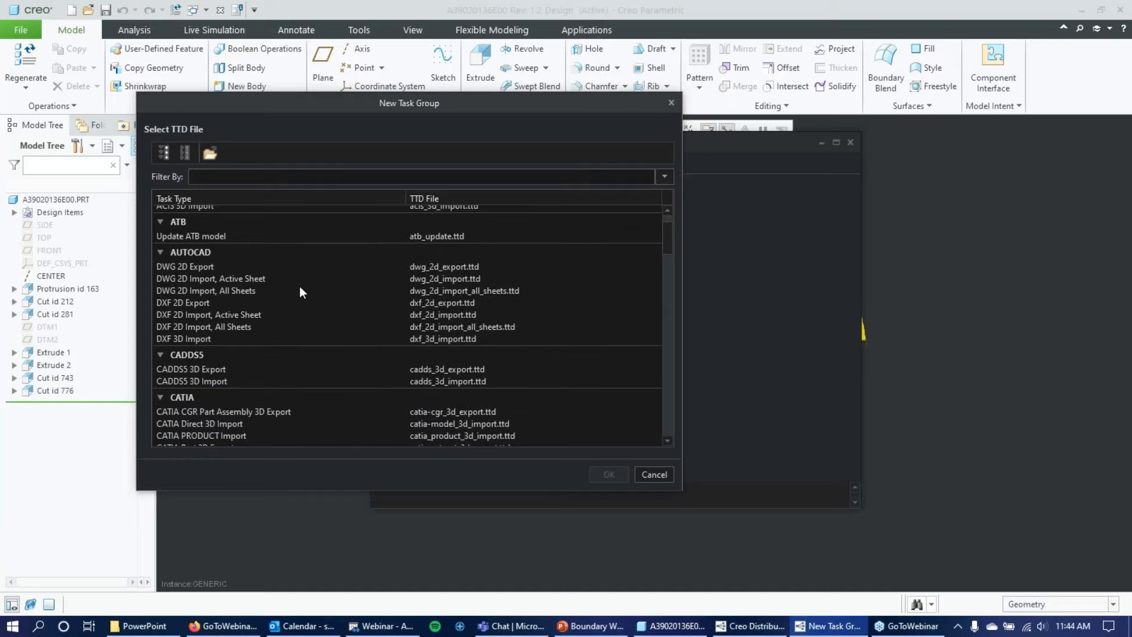
scroll(203, 255, up, 1)
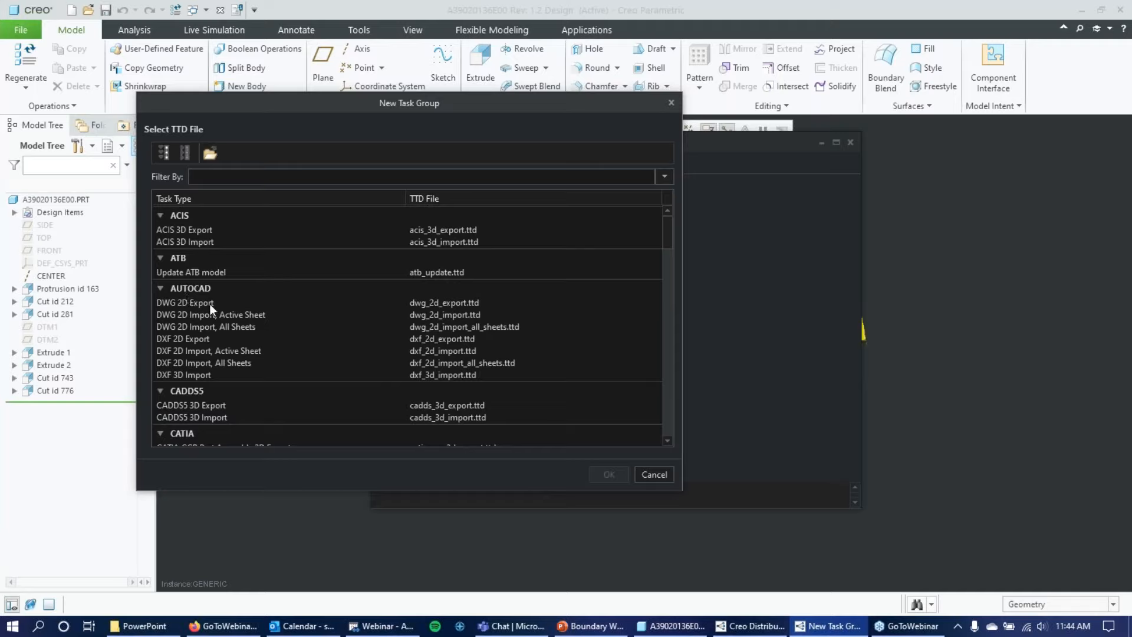
scroll(196, 301, down, 2)
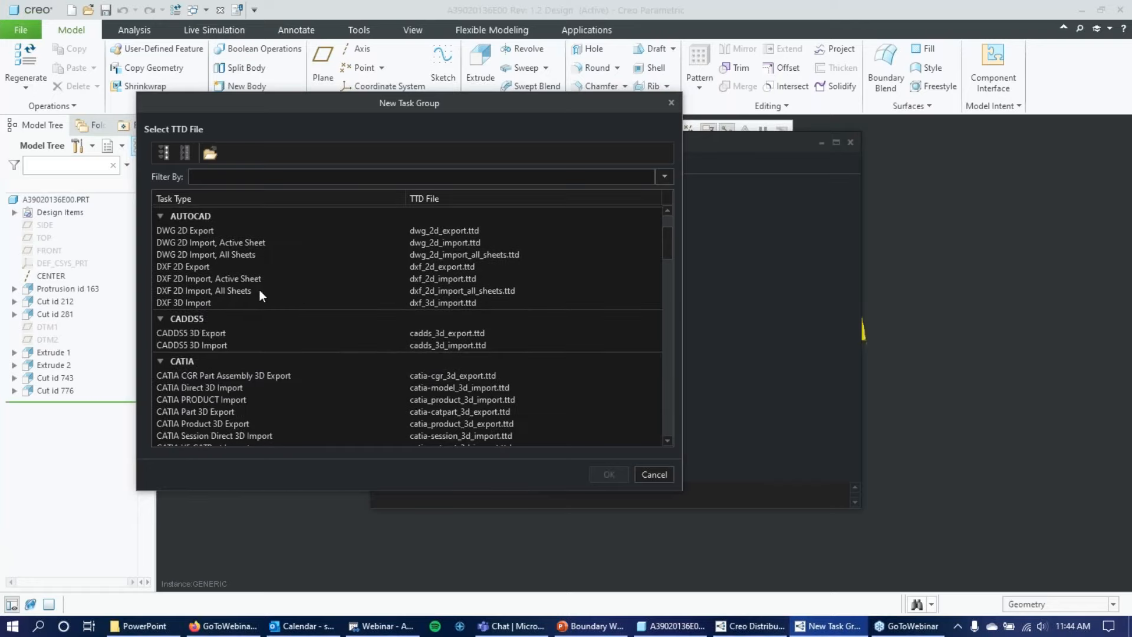
scroll(260, 289, down, 1)
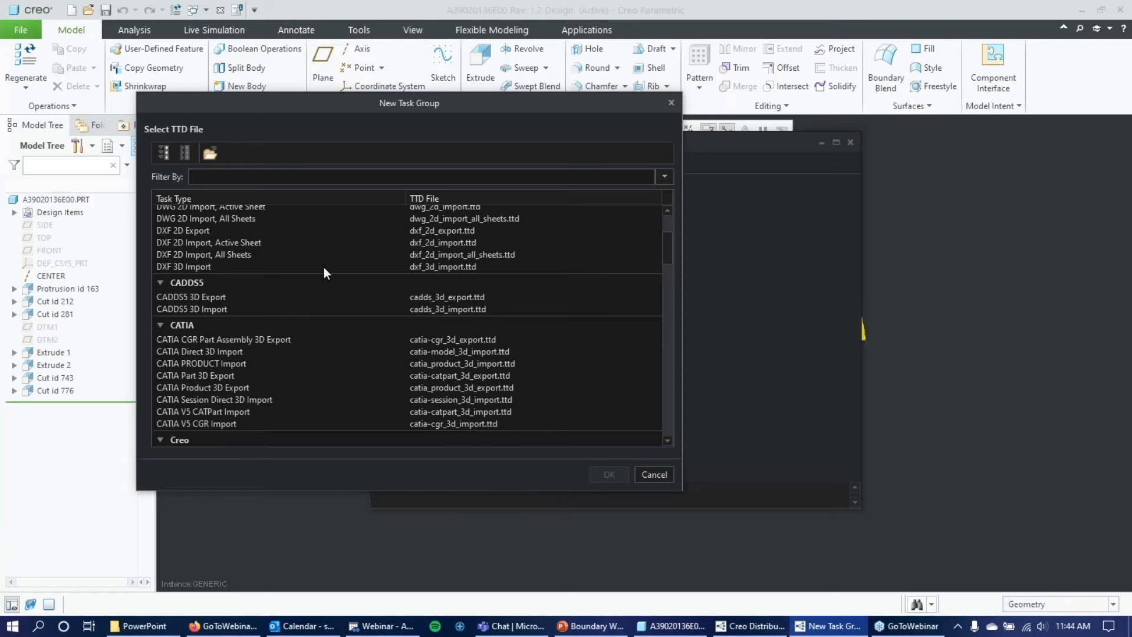
scroll(324, 268, down, 2)
scroll(328, 270, down, 1)
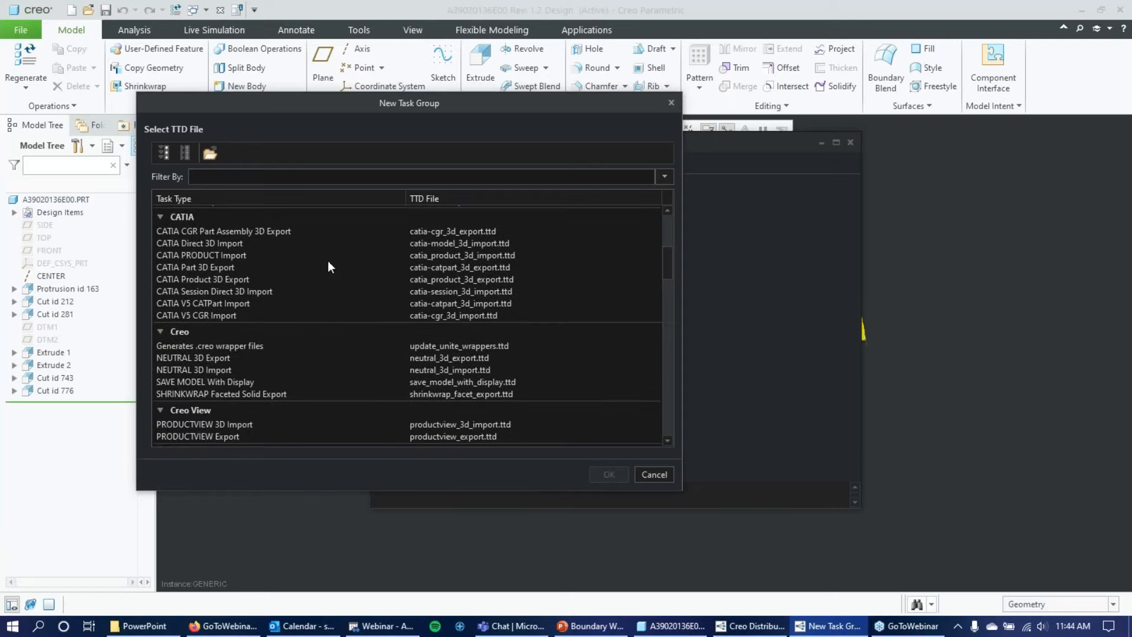
scroll(346, 267, down, 1)
scroll(346, 239, down, 1)
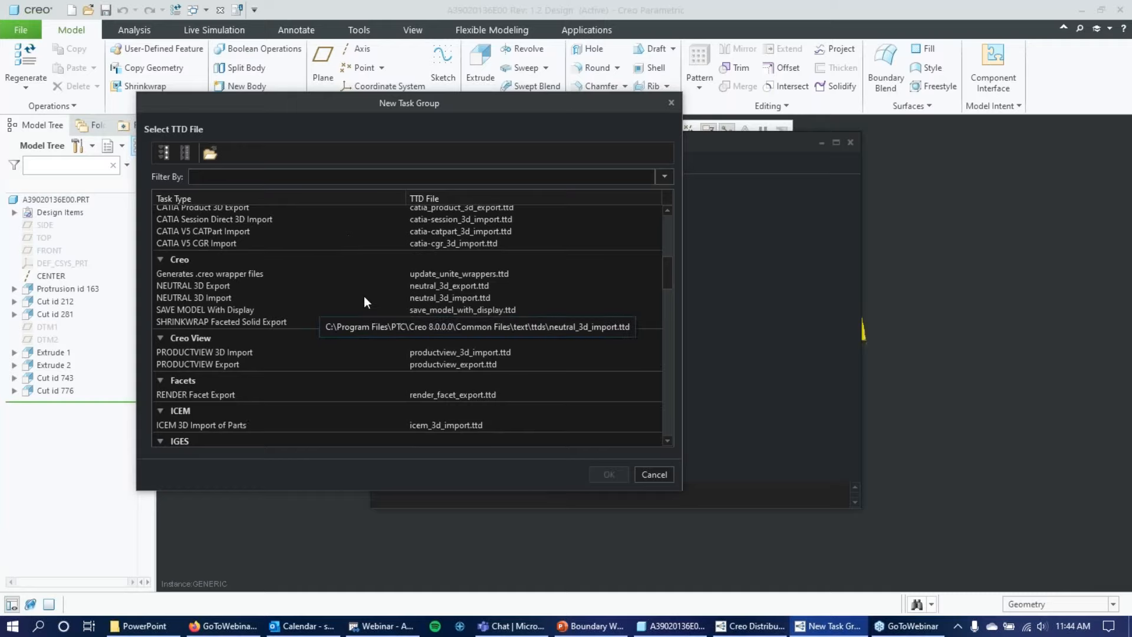
scroll(364, 295, down, 2)
scroll(369, 292, down, 5)
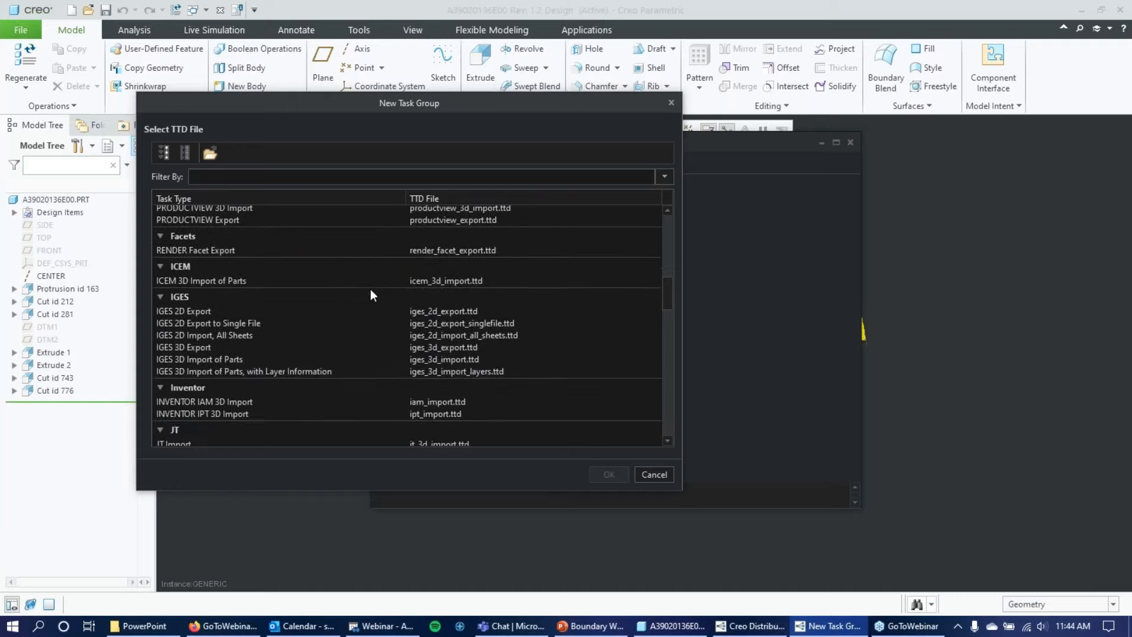
scroll(371, 292, down, 3)
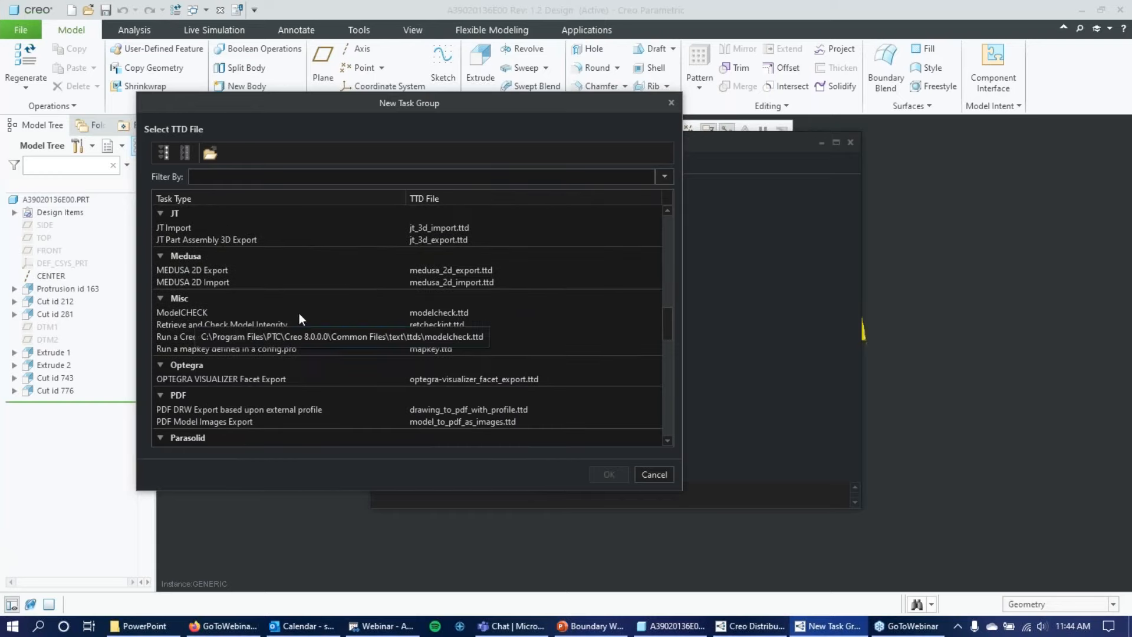
Step: Select the task type "Run a mapkey defined in a config.pro" and review the PDF, Plot, STEP and STL task types
click(243, 349)
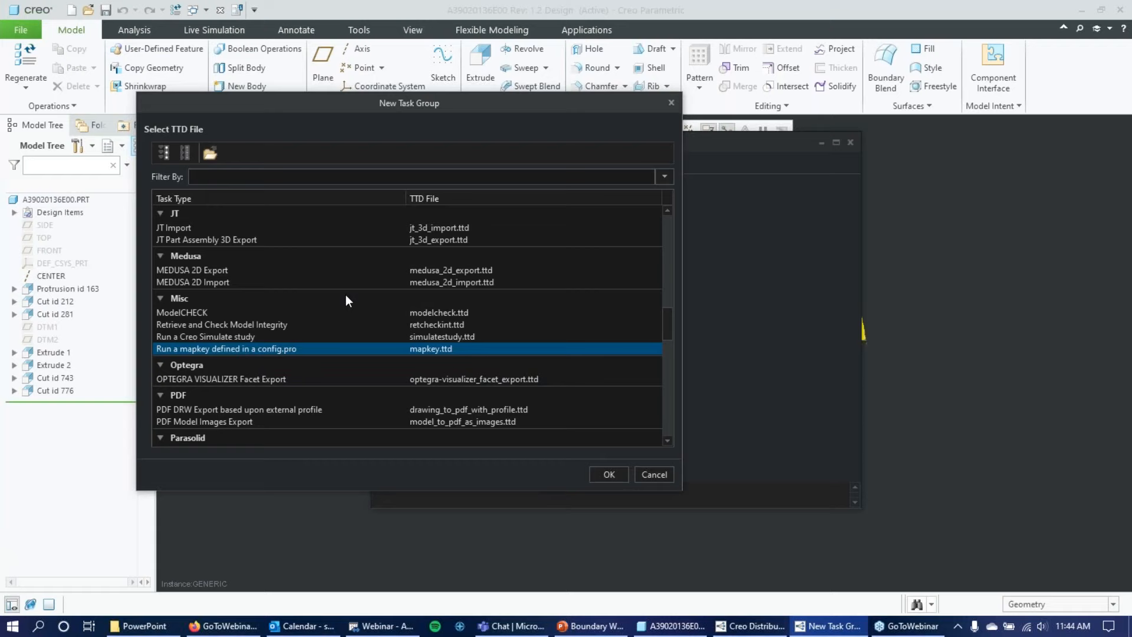
scroll(348, 295, down, 2)
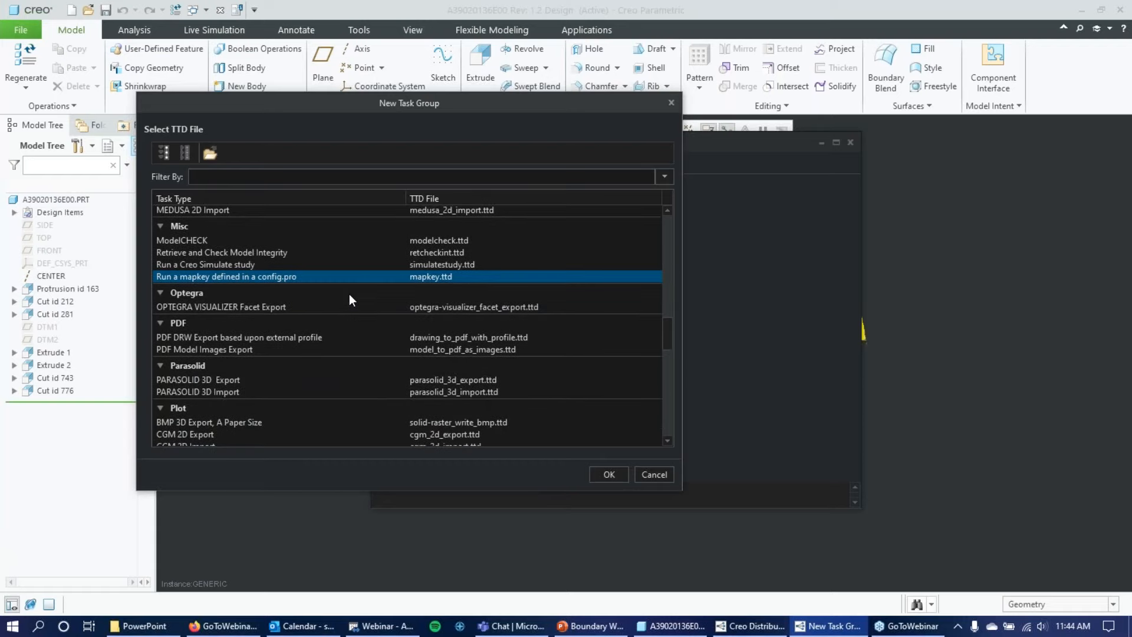
scroll(350, 294, down, 6)
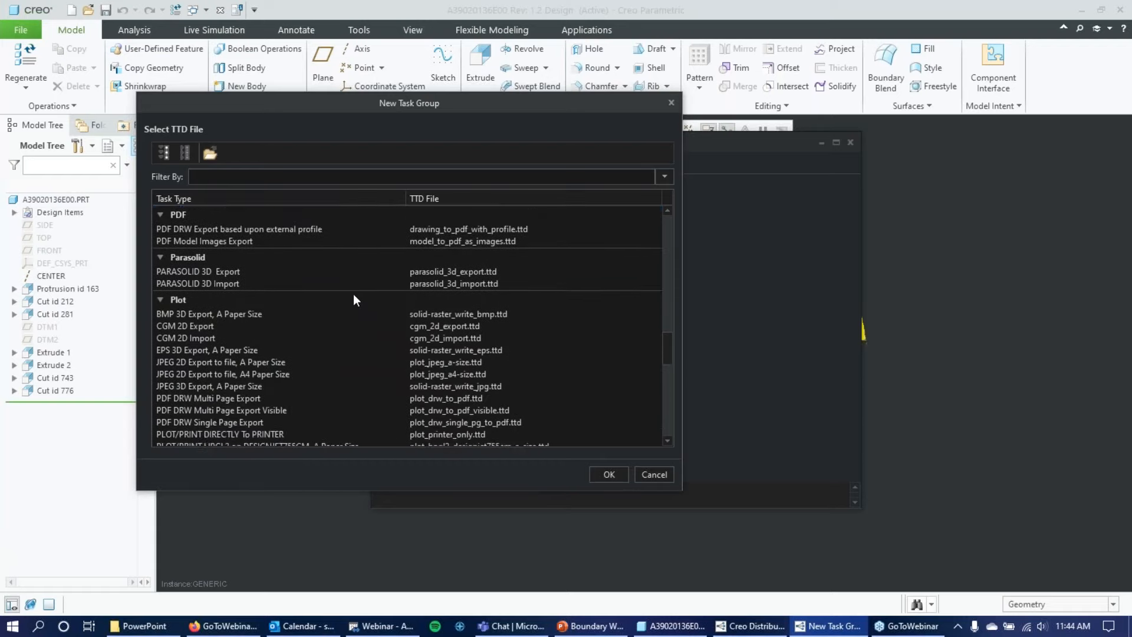
scroll(361, 299, up, 1)
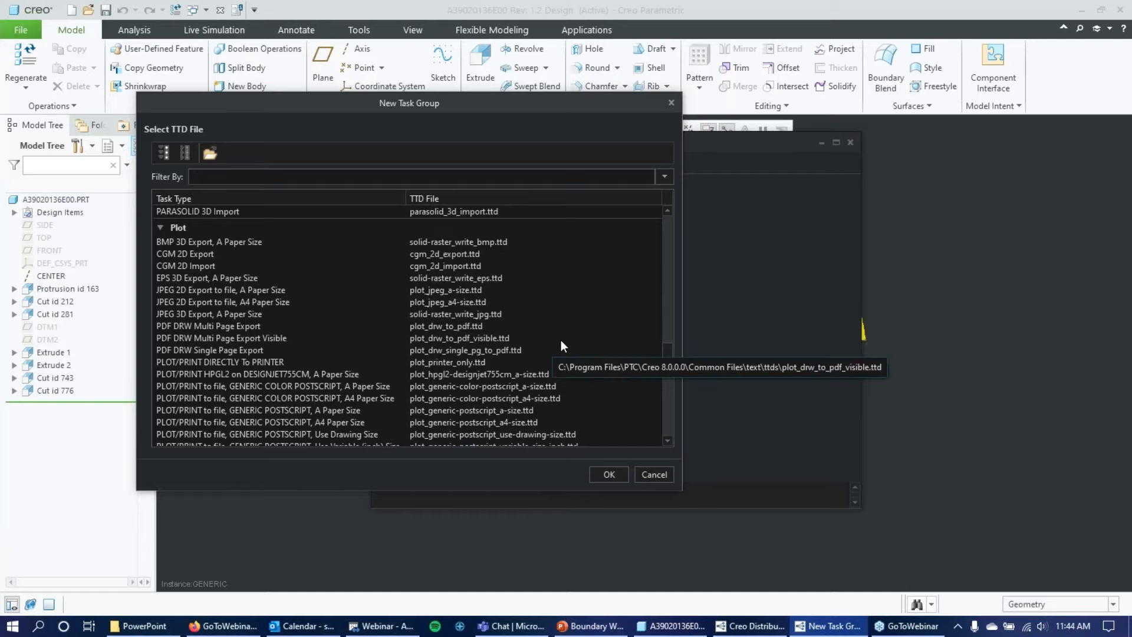
scroll(561, 341, down, 5)
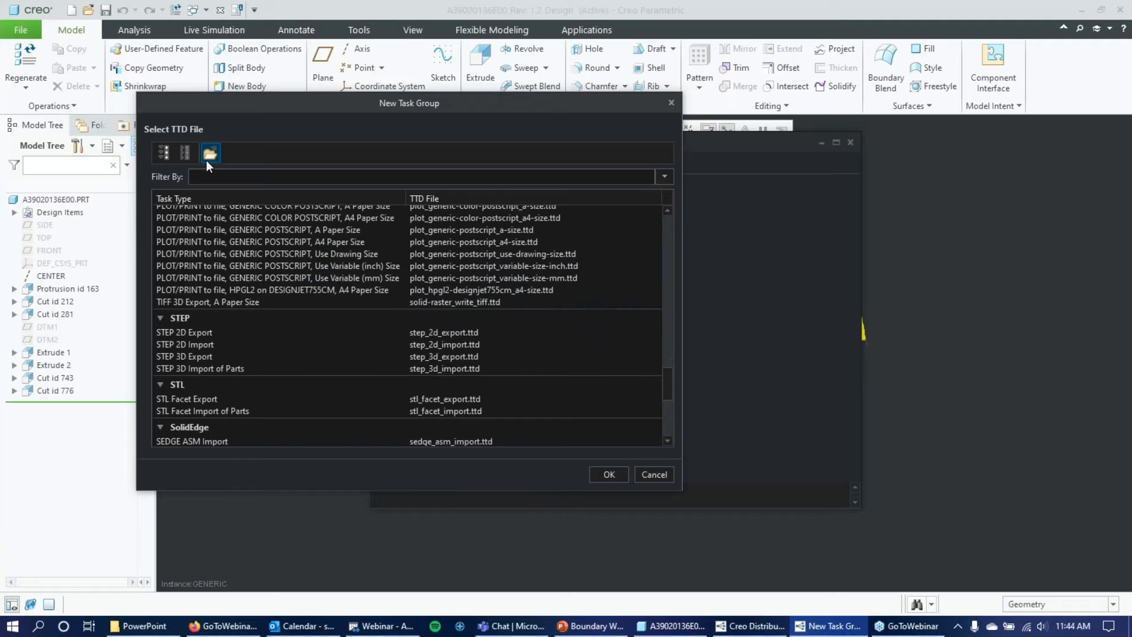
Step: Review the remaining task types through VRML, and check the file browser for selecting a custom TTD file
scroll(309, 281, down, 5)
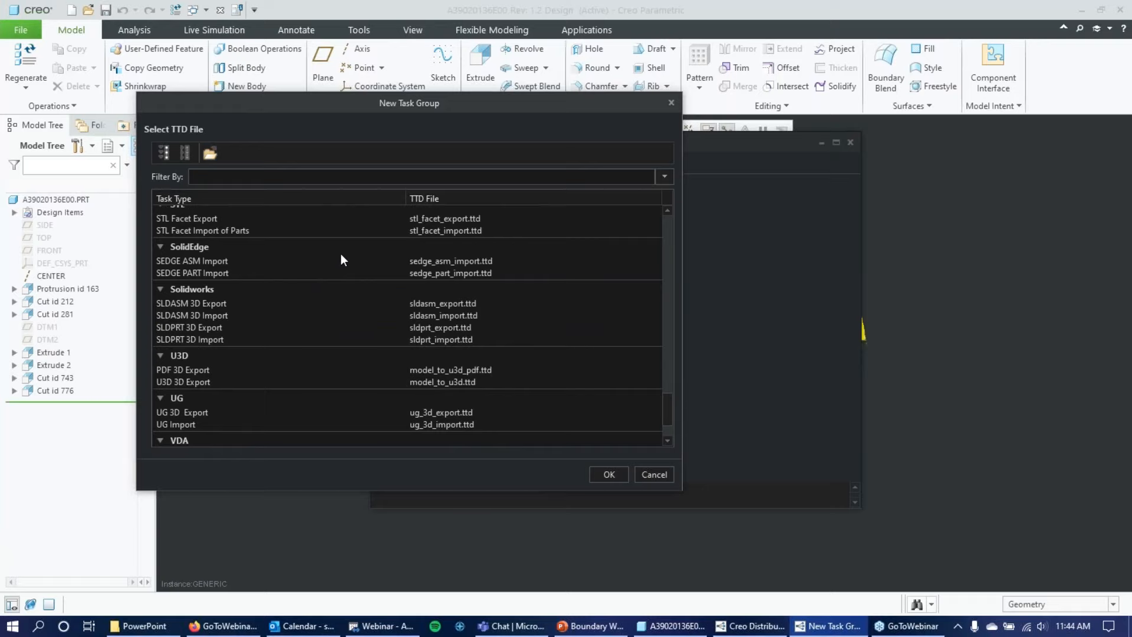
scroll(341, 259, up, 1)
scroll(341, 260, down, 3)
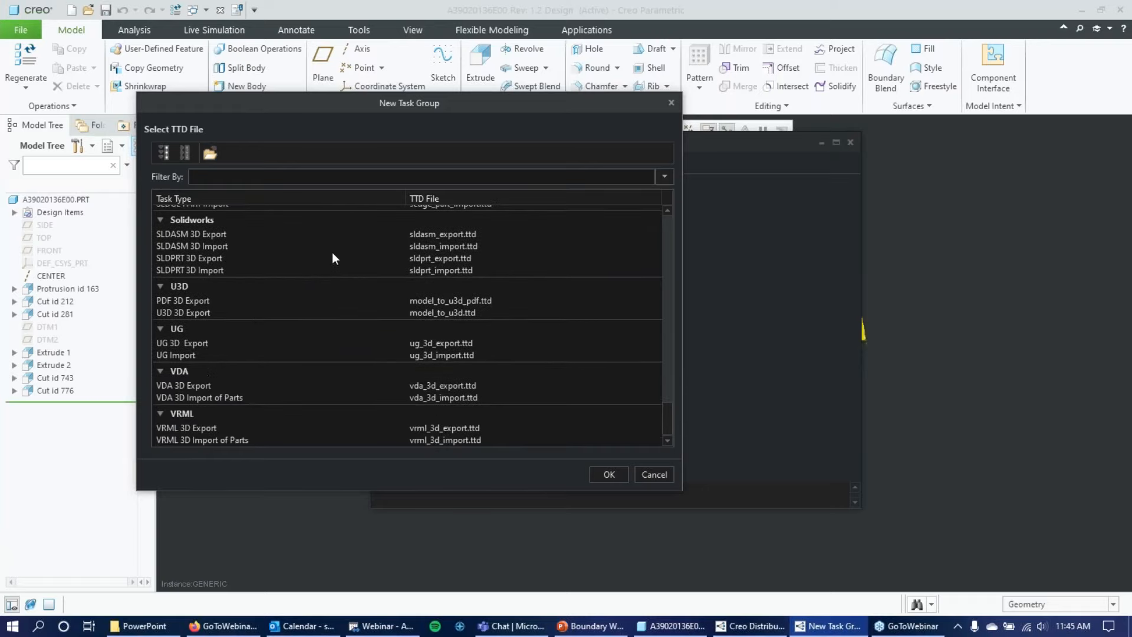
click(217, 154)
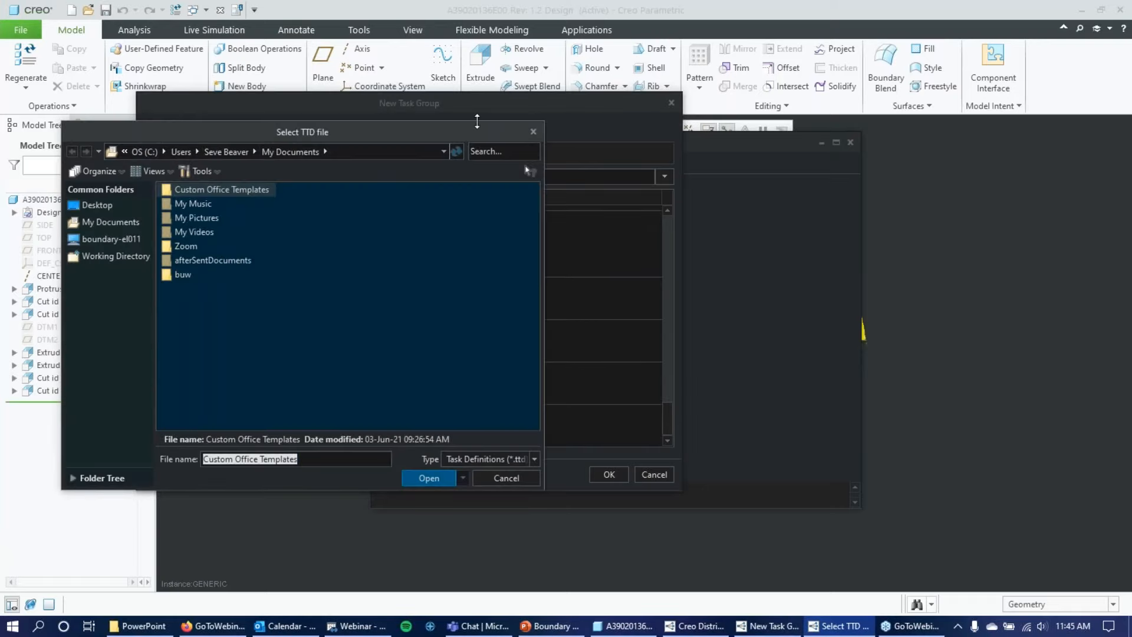
click(534, 133)
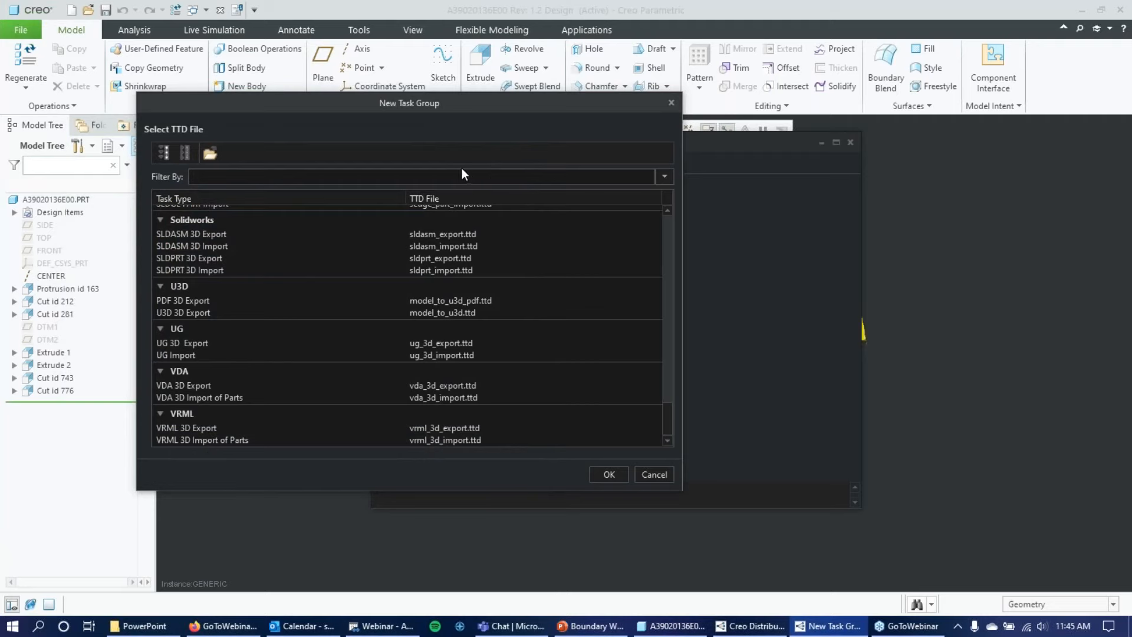
Step: Review the task type list again from ACIS through Plot, then cancel the new task group and reposition the batch window
scroll(519, 409, up, 3)
scroll(518, 409, up, 8)
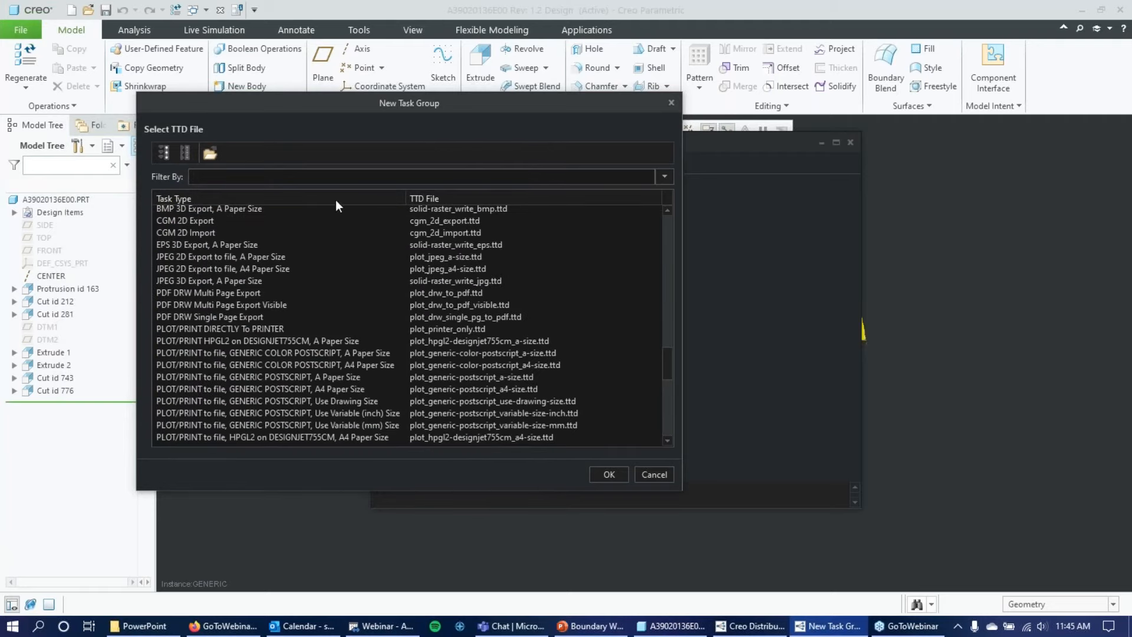
scroll(473, 350, up, 10)
scroll(472, 348, up, 10)
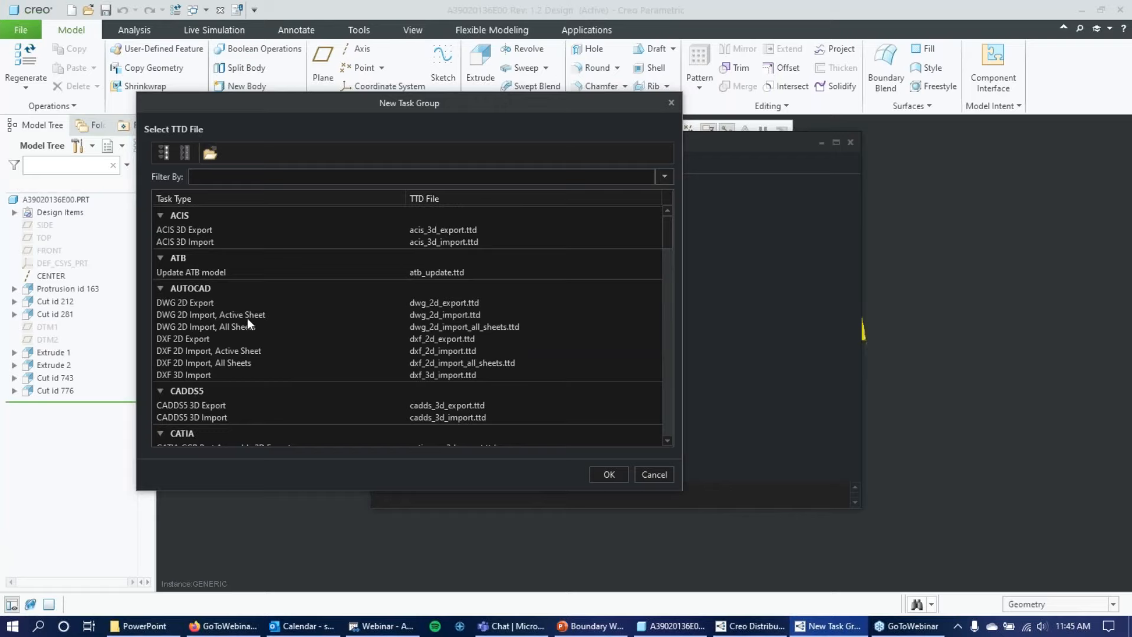
scroll(207, 309, down, 4)
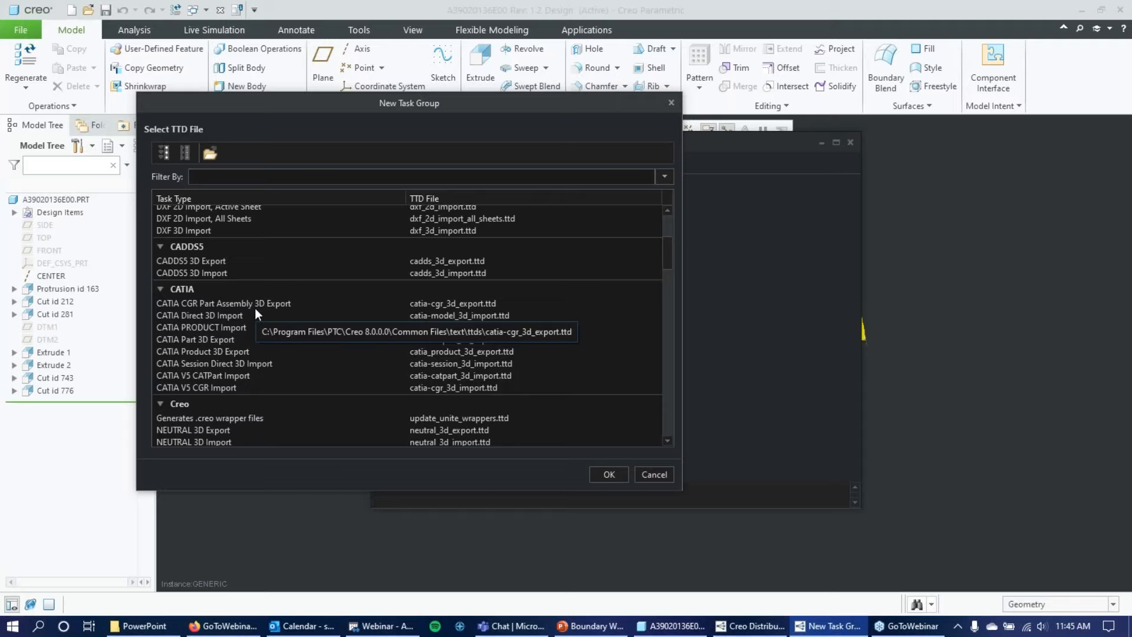
scroll(461, 306, down, 1)
scroll(461, 305, down, 15)
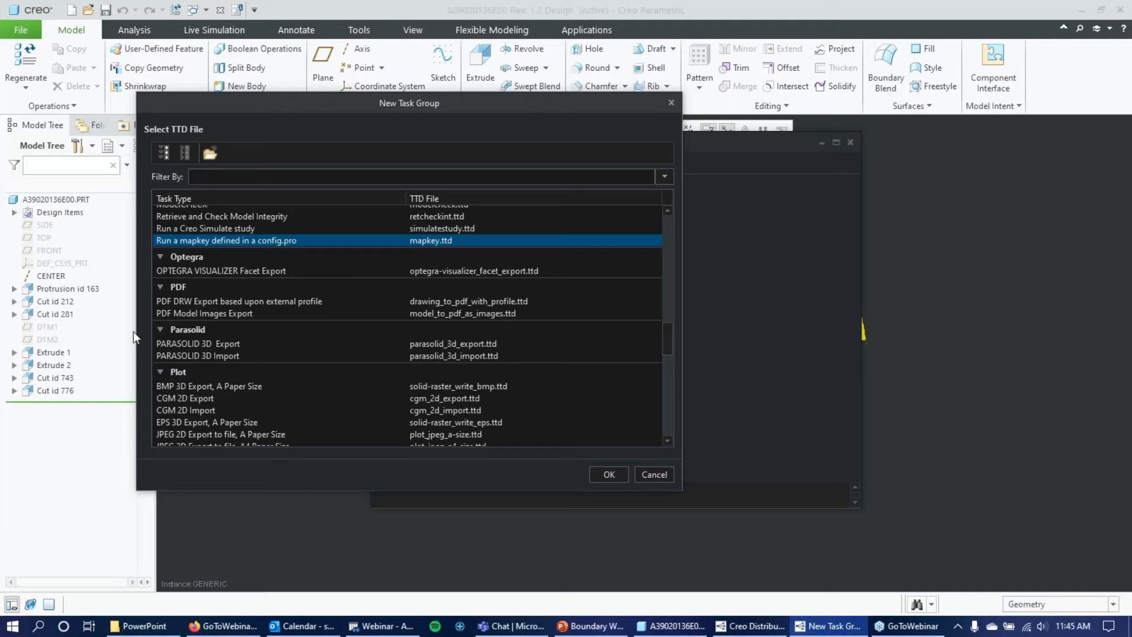
scroll(306, 264, up, 3)
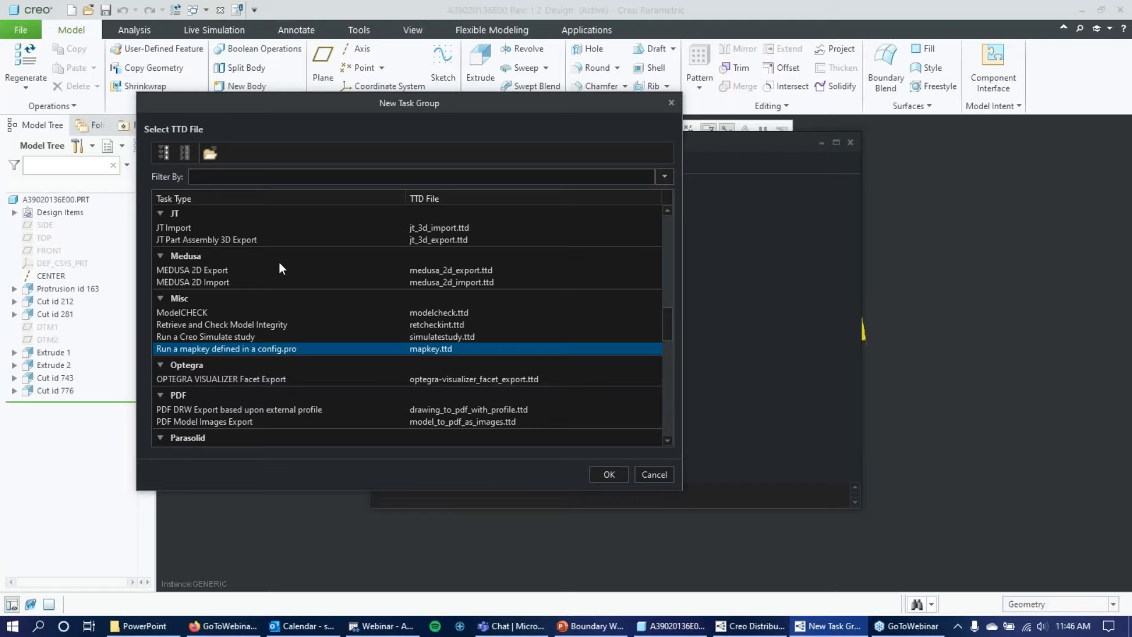
click(653, 475)
drag(561, 150, 409, 141)
Step: Create a new task group of type "Run a mapkey defined in a config.pro" and open its task group summary
click(285, 166)
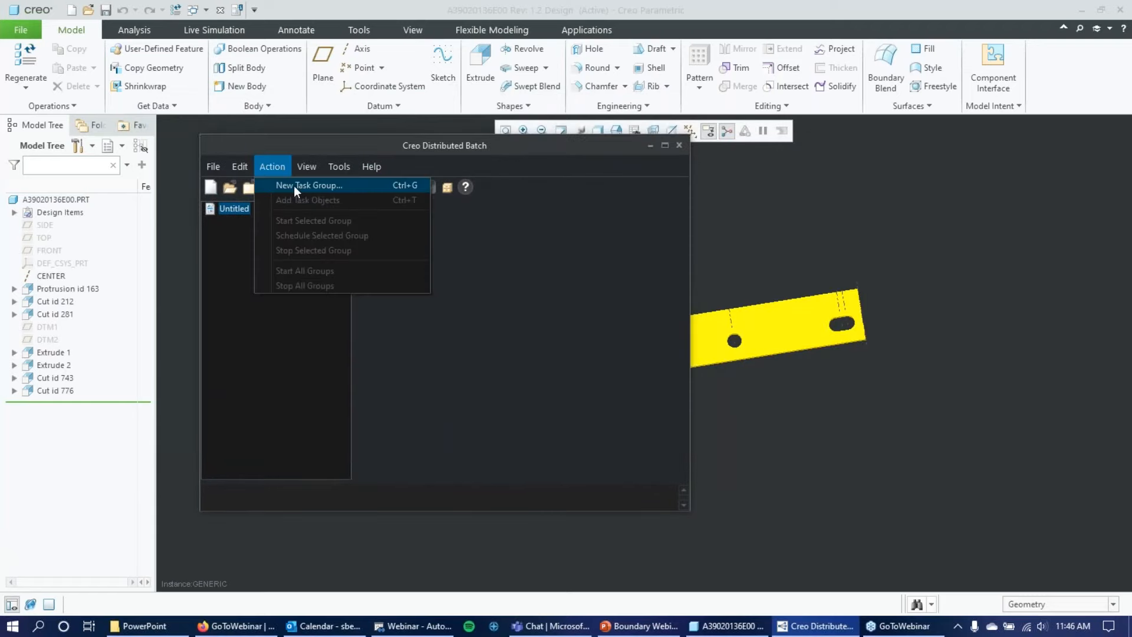
click(293, 186)
scroll(313, 290, down, 10)
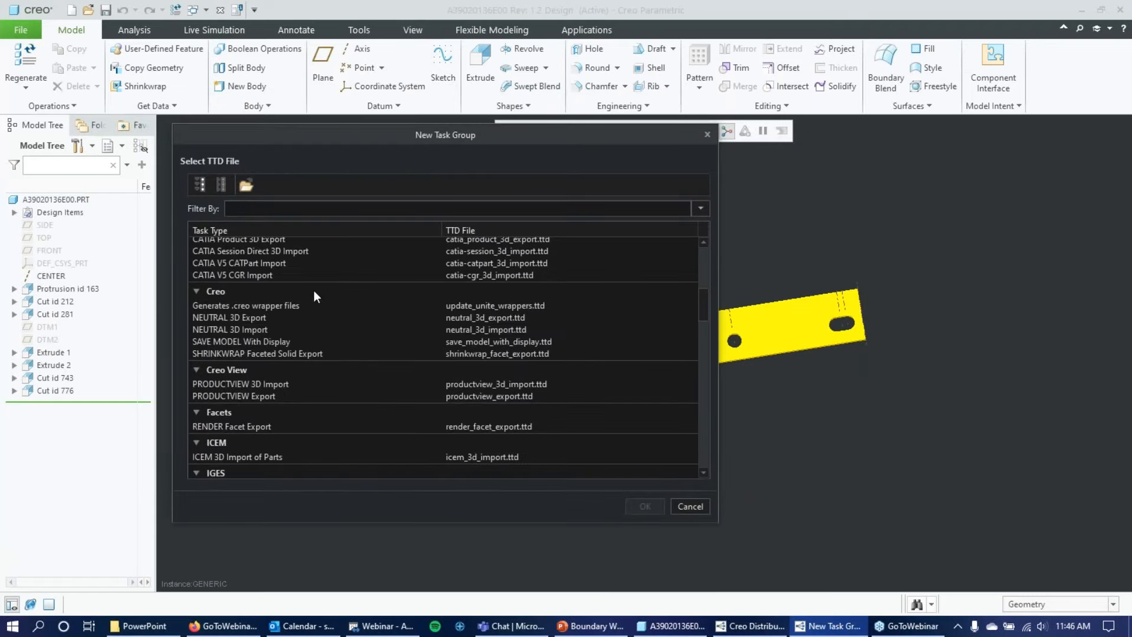
scroll(314, 290, down, 8)
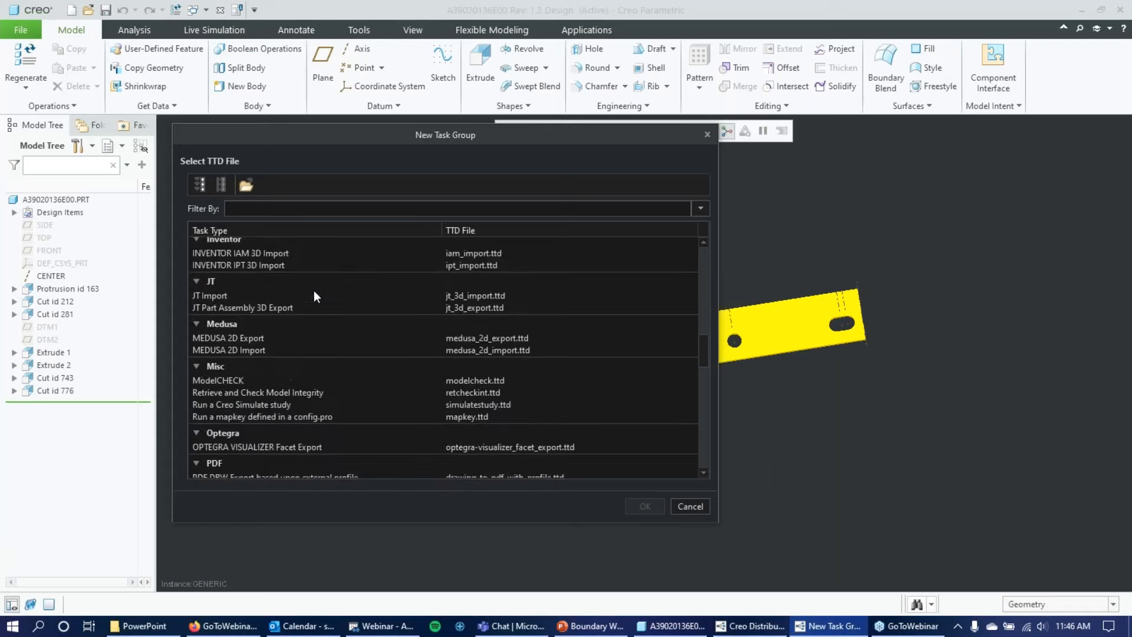
click(281, 417)
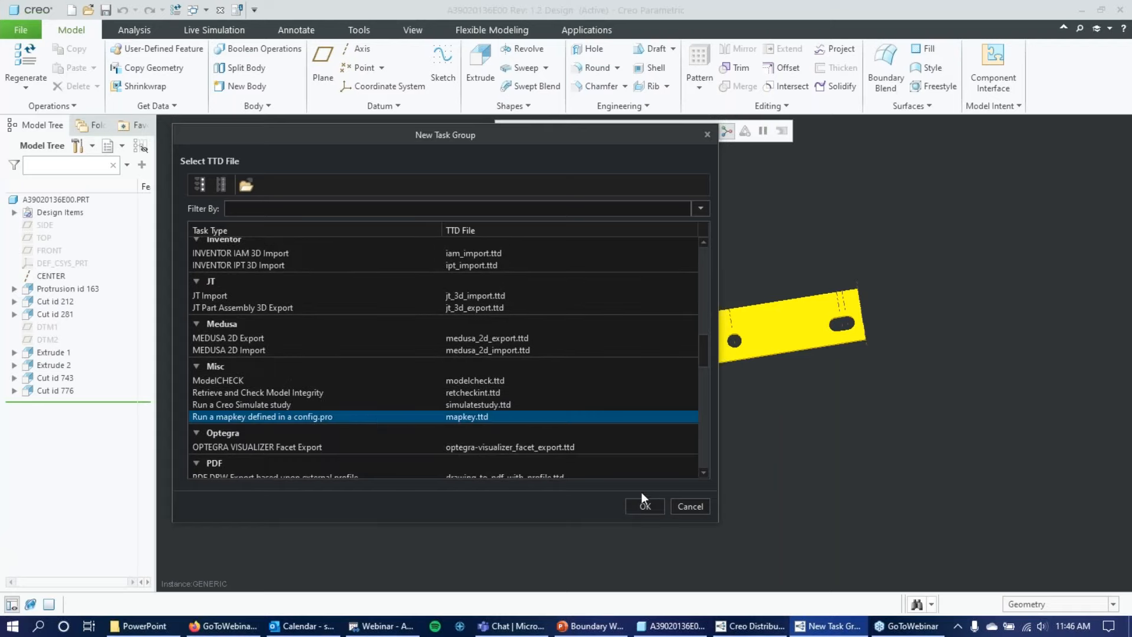
click(642, 509)
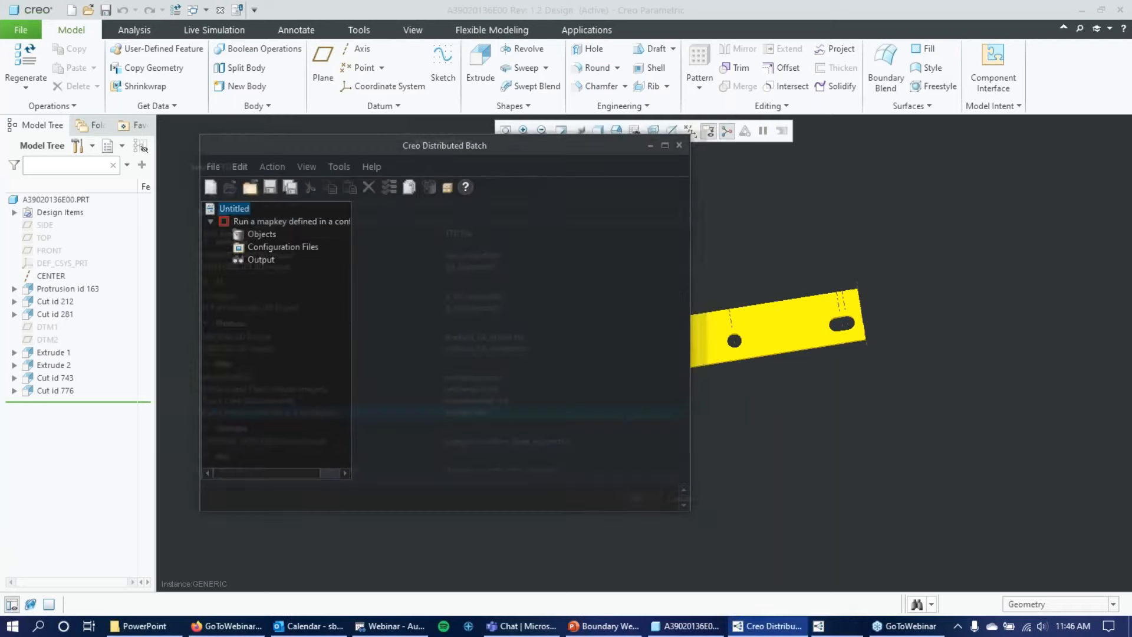
click(209, 221)
click(210, 221)
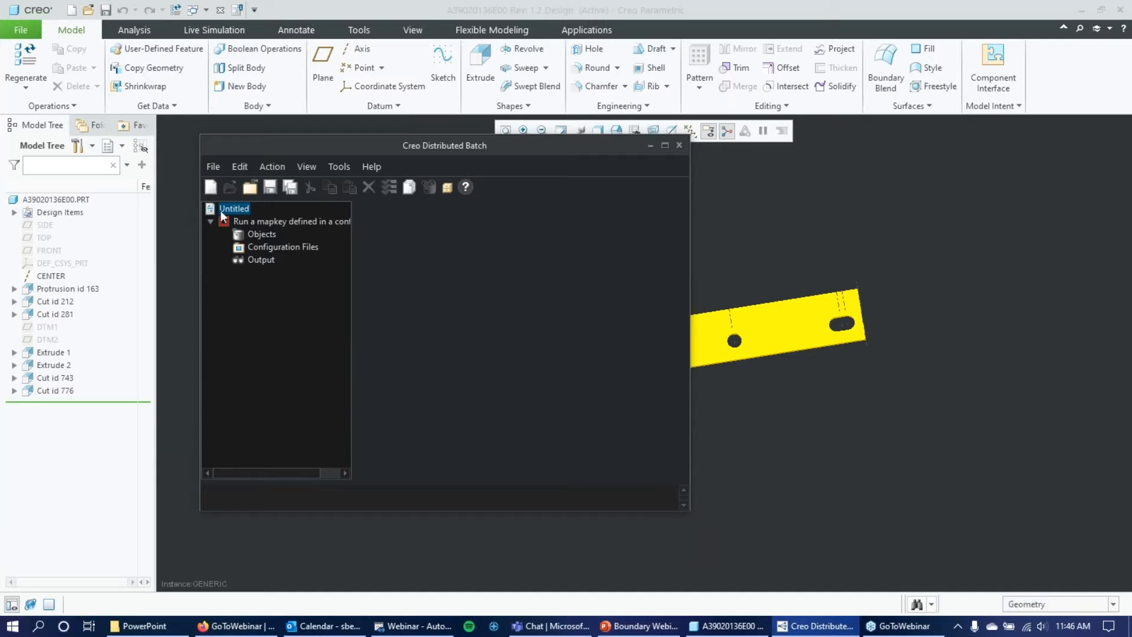
click(295, 218)
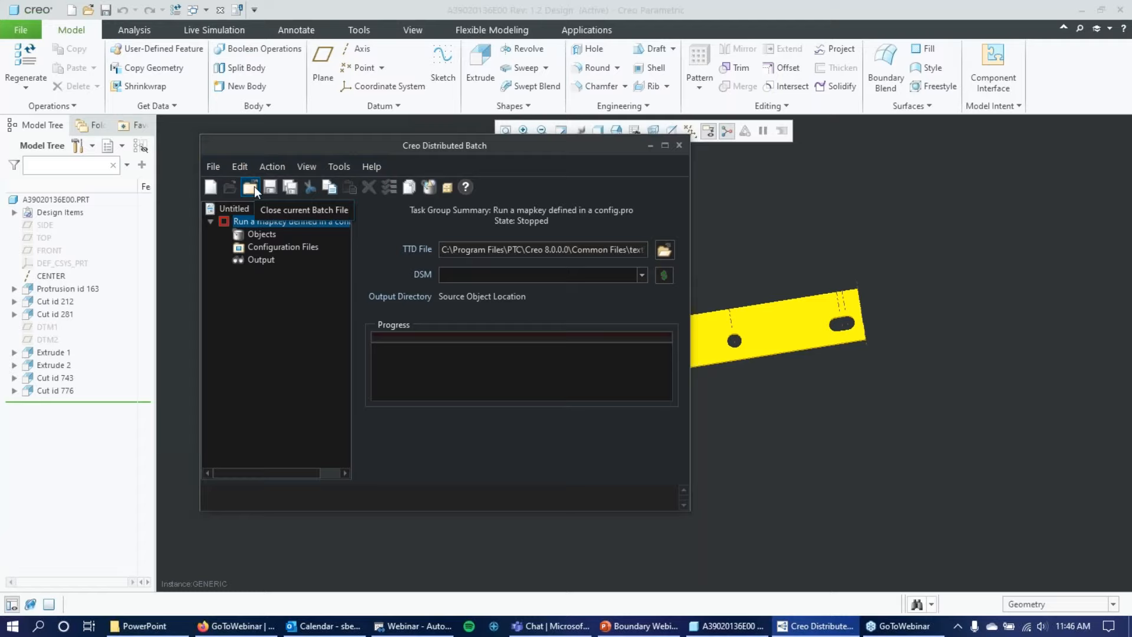
click(212, 166)
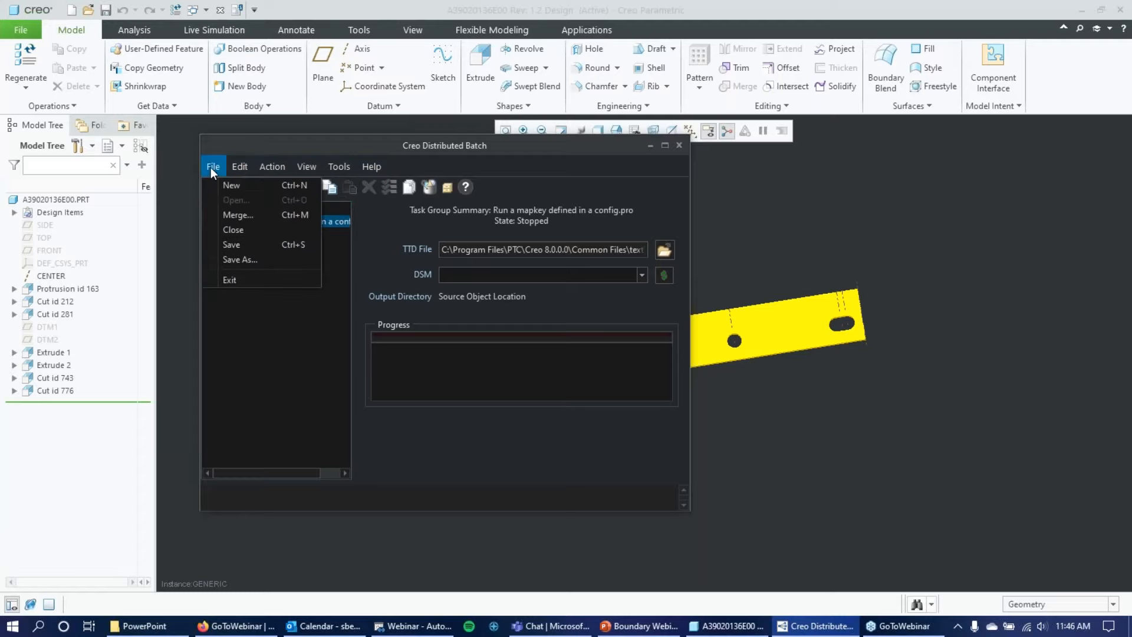
click(242, 260)
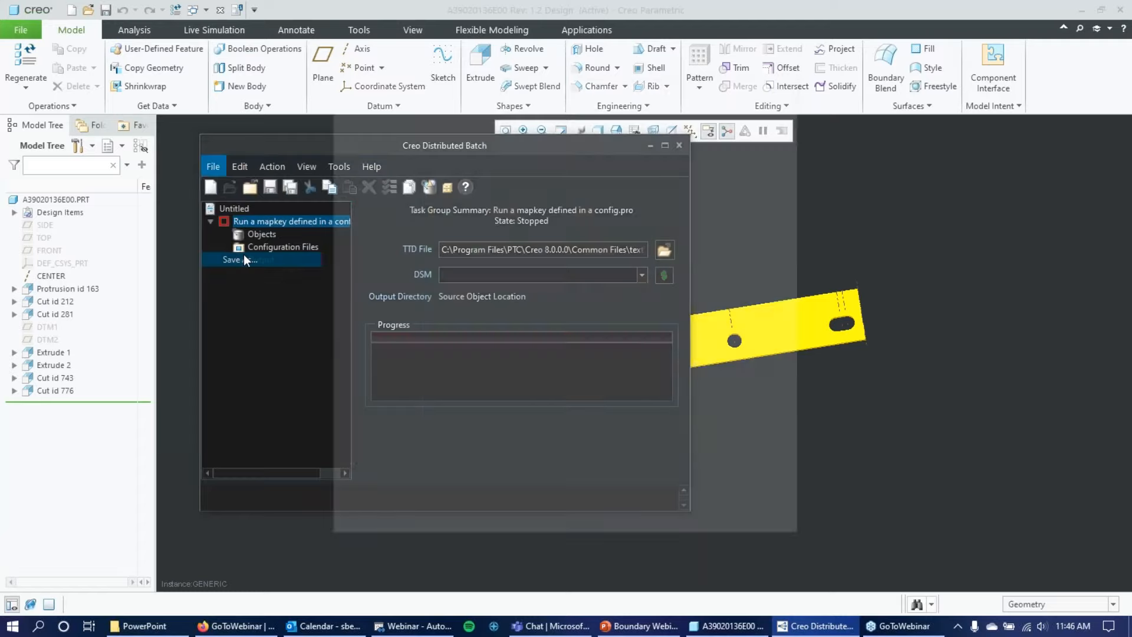
click(499, 488)
click(499, 488)
drag(593, 87, 895, 135)
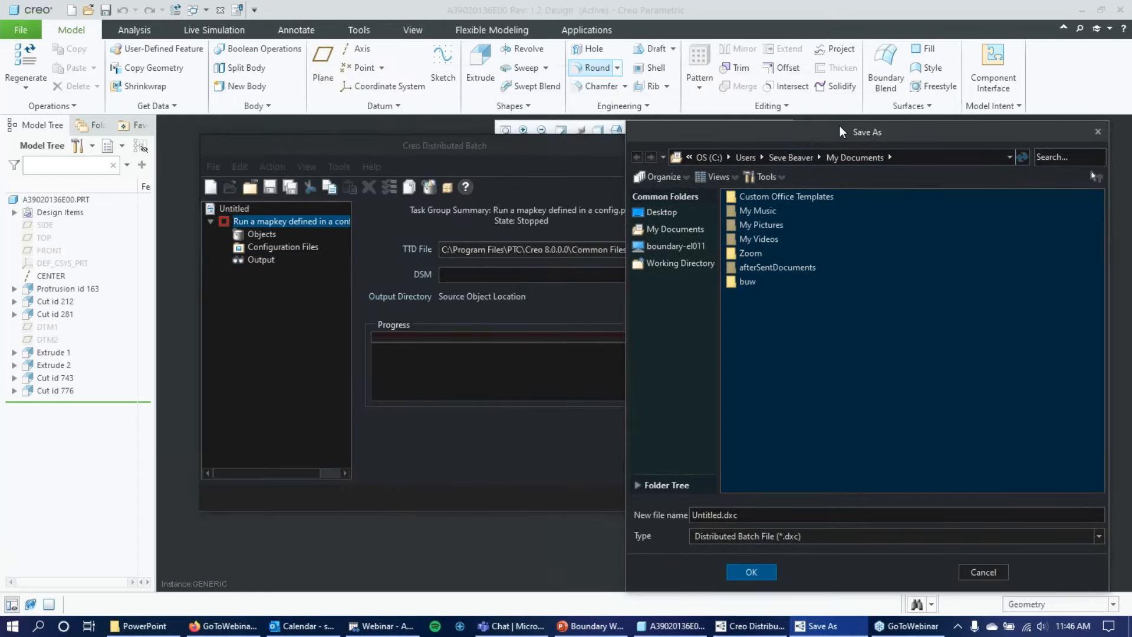
drag(840, 130, 718, 379)
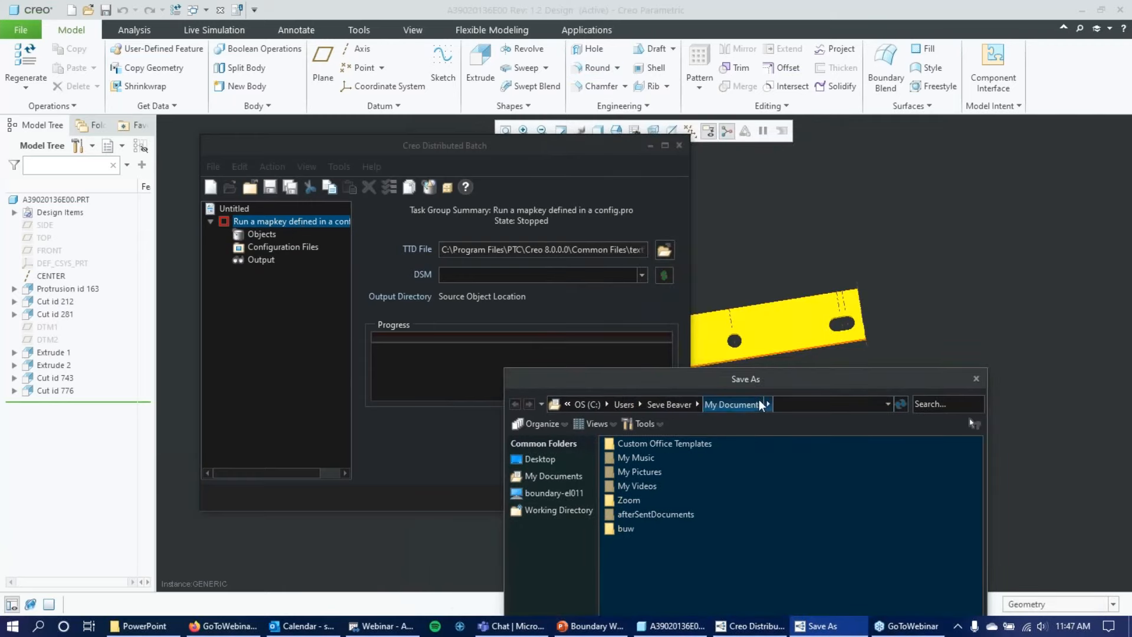
drag(759, 381, 456, 110)
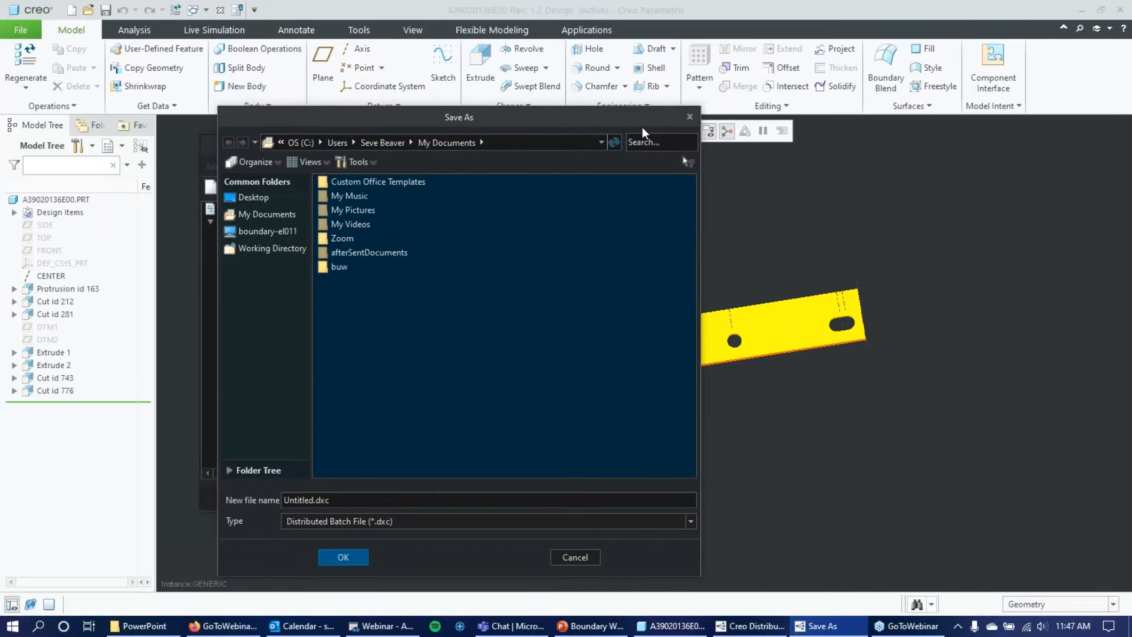
click(688, 119)
drag(454, 148, 595, 133)
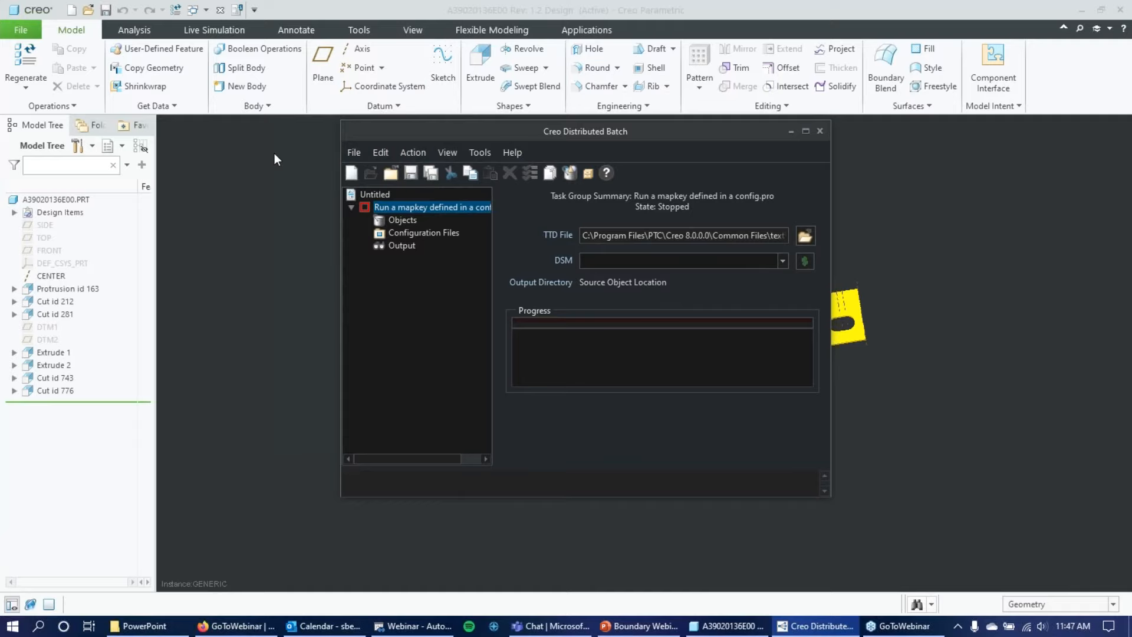
Step: Examine the task group's Objects, Configuration Files and Output settings, and return to its summary
click(402, 220)
click(408, 233)
click(405, 247)
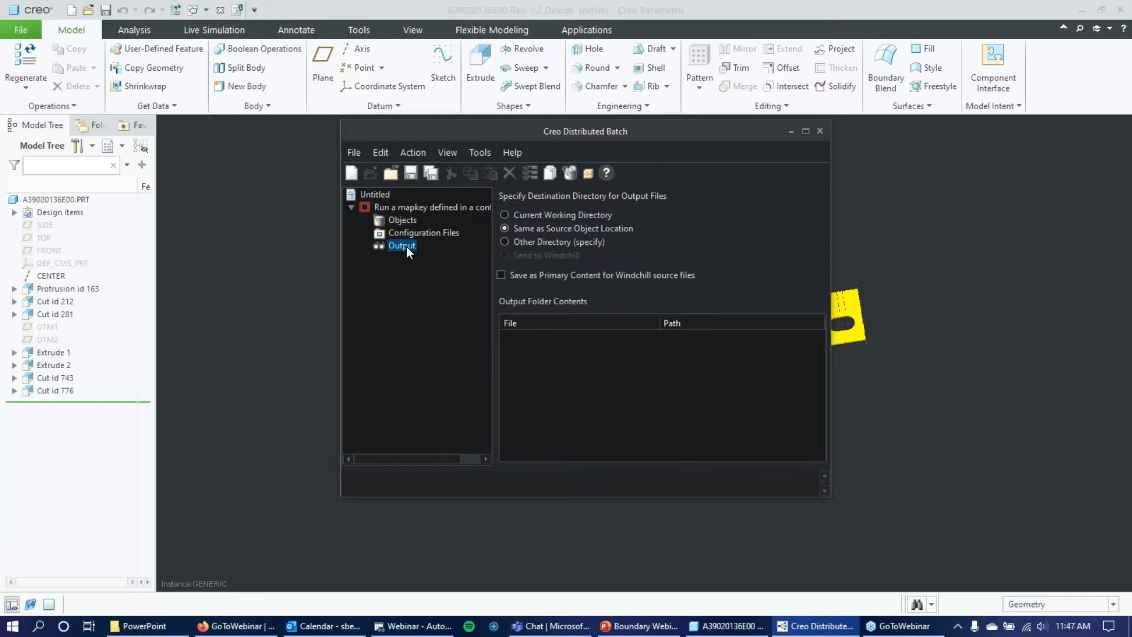
click(409, 209)
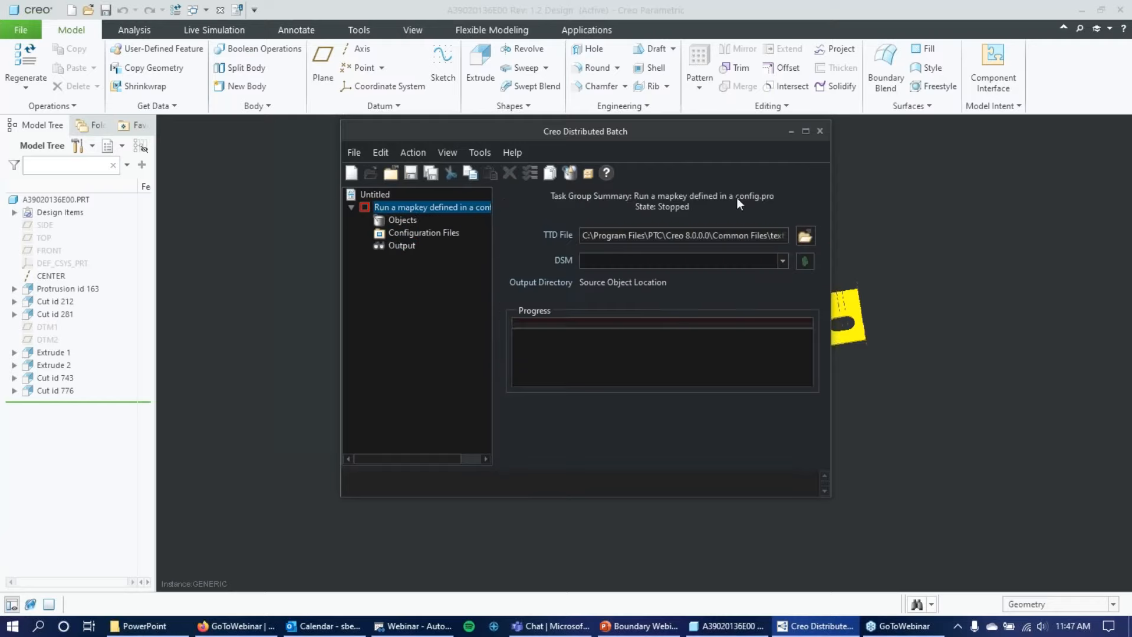
click(398, 219)
click(405, 233)
click(409, 244)
click(416, 206)
Step: Inspect the TTD file path in the task group summary and set the DSM to Standalone
drag(581, 235, 784, 235)
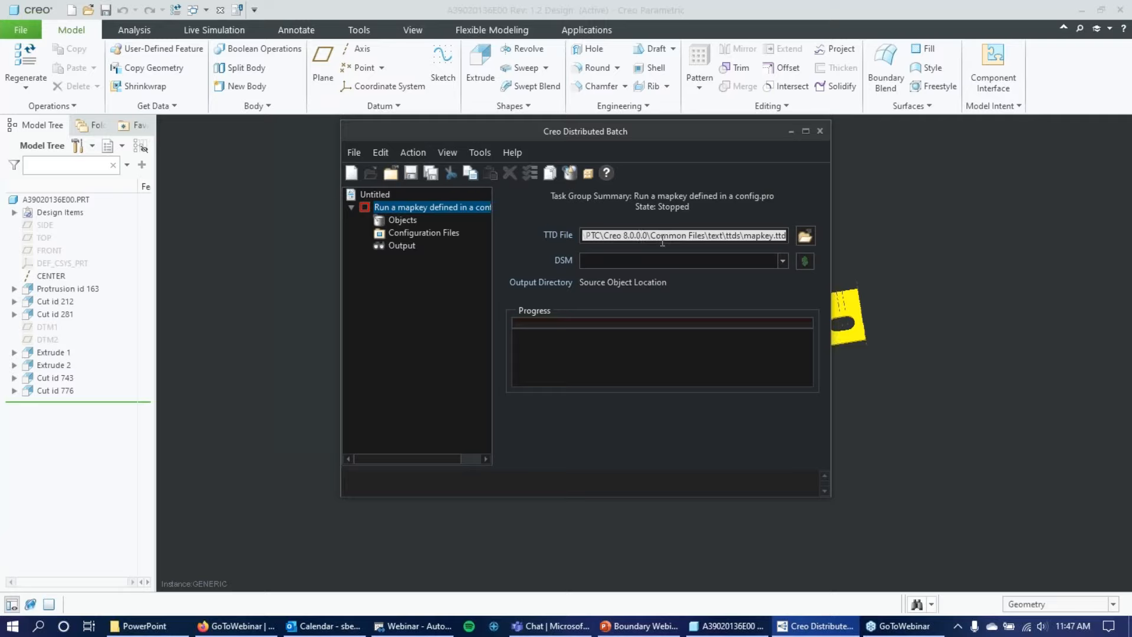
click(691, 235)
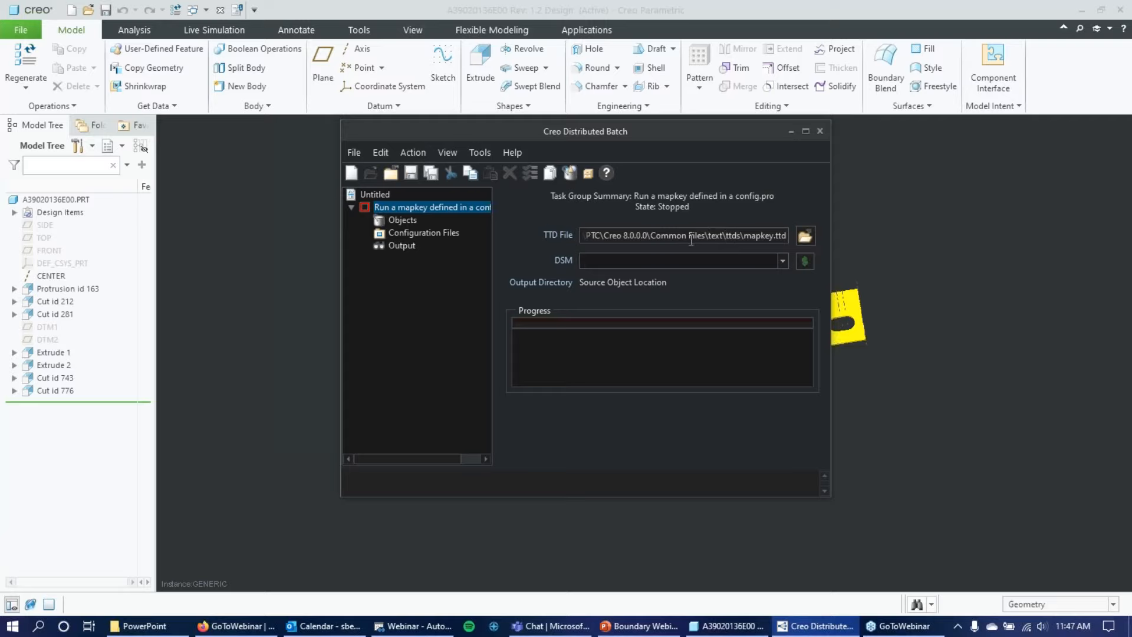
drag(687, 235, 786, 236)
click(715, 234)
click(782, 261)
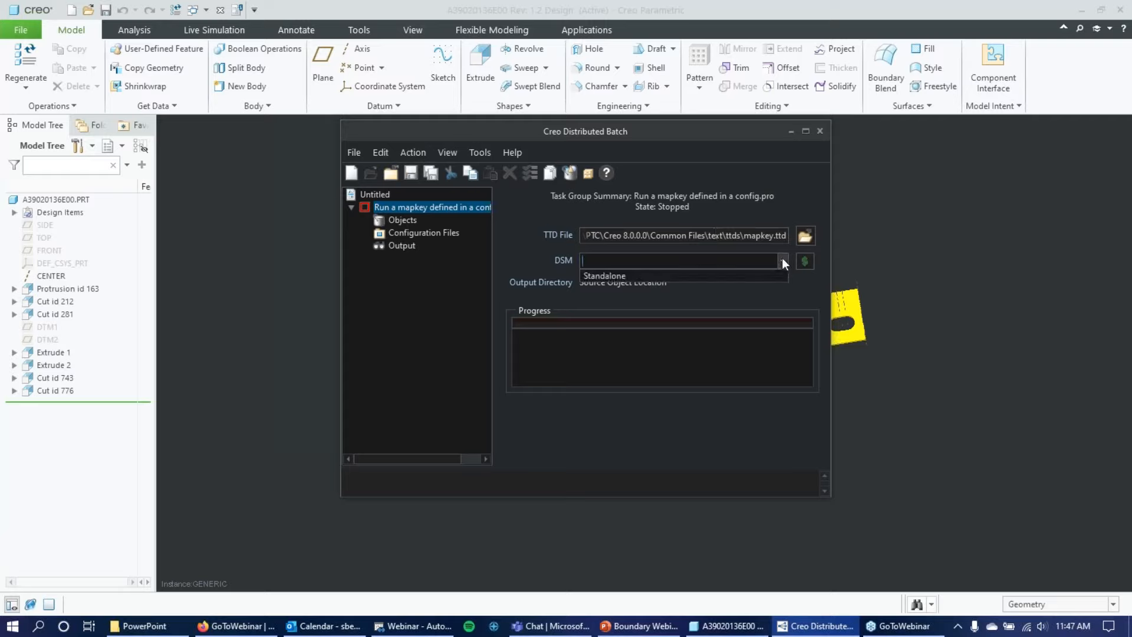
click(689, 277)
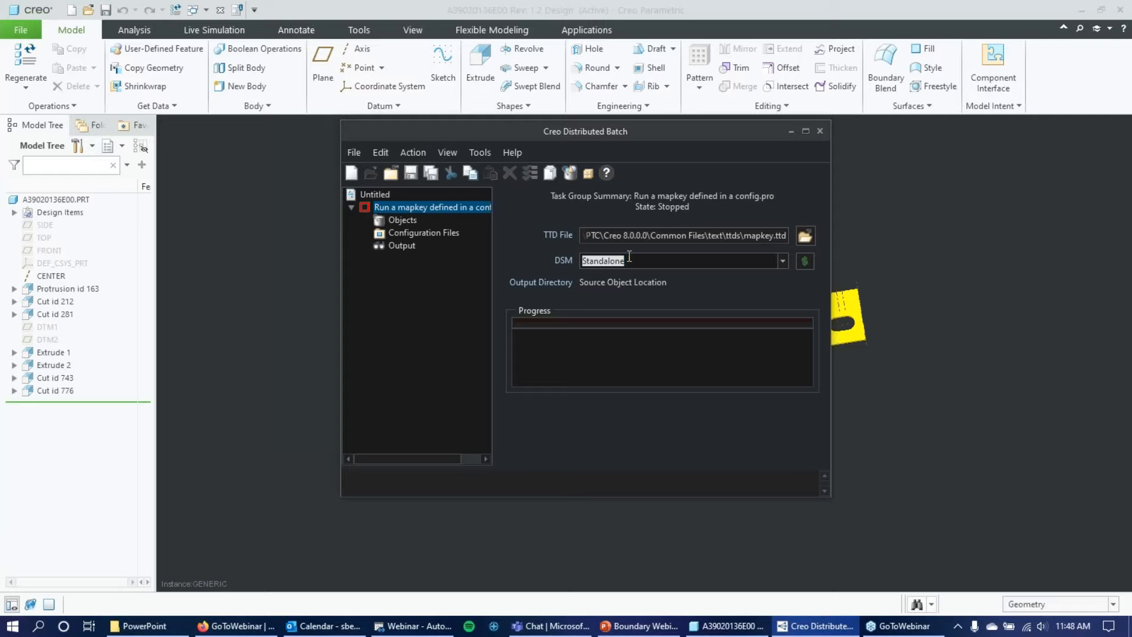
click(784, 261)
click(784, 260)
Step: Try to add a data object file to the mapkey task group's Objects, browsing from the working directory
click(404, 220)
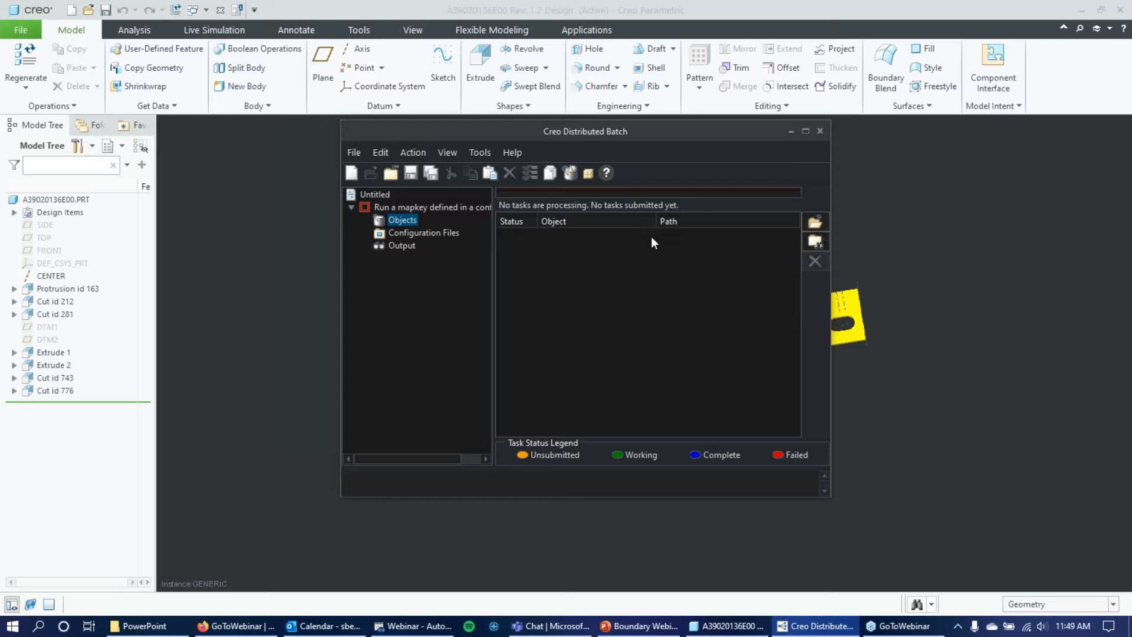
click(816, 222)
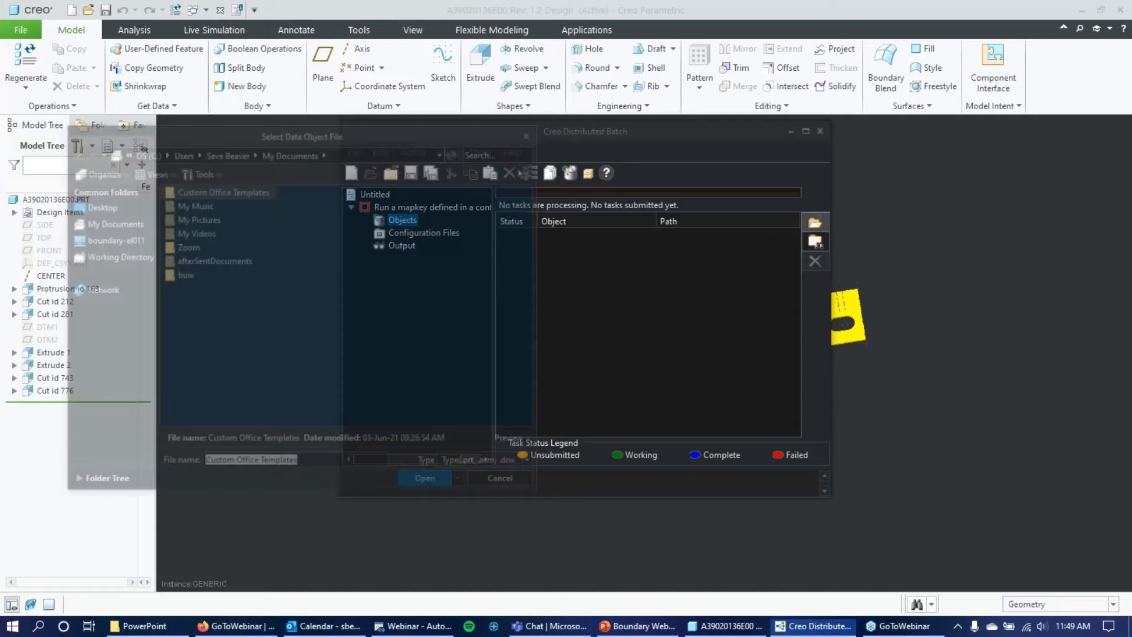
drag(267, 130, 434, 116)
click(265, 242)
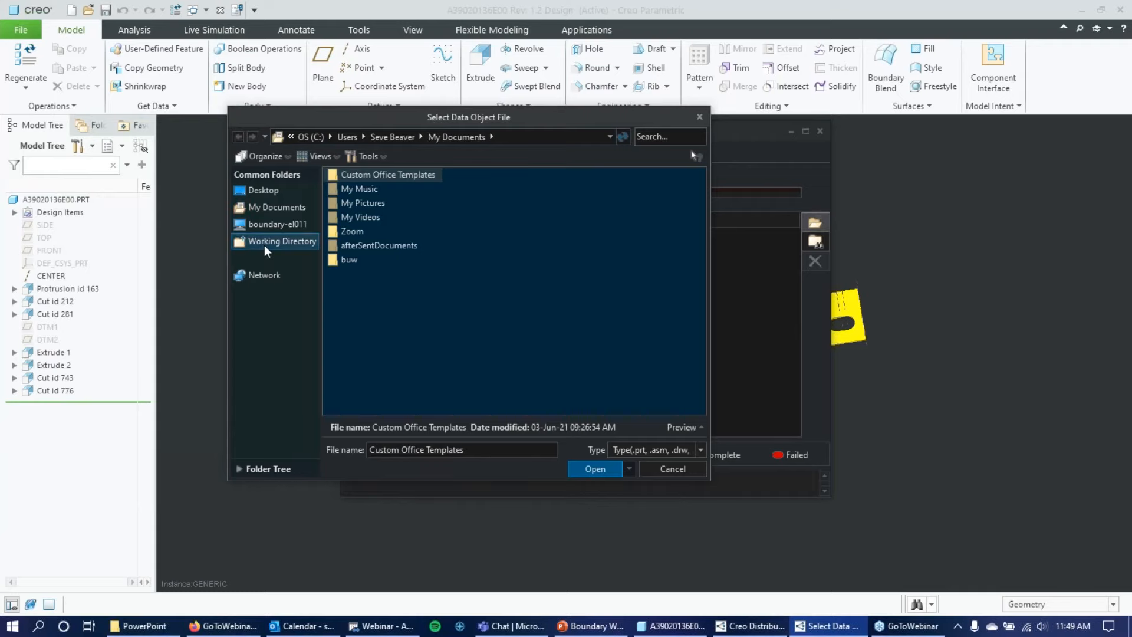
drag(486, 121, 361, 91)
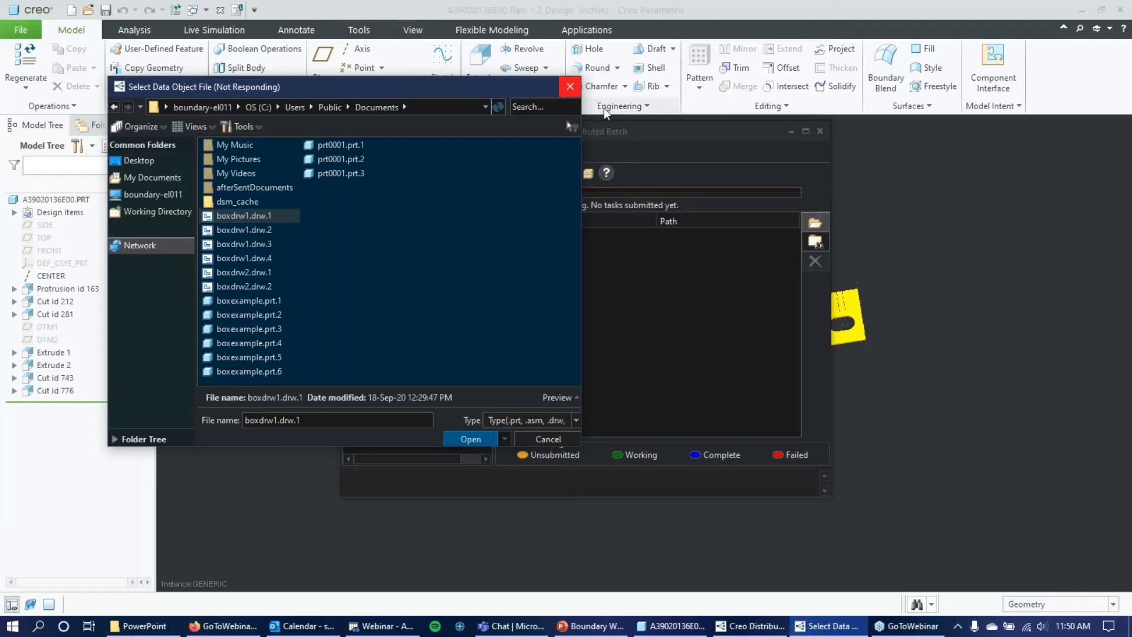
Step: Force-close the unresponsive object file browser and its program, and return to a fresh untitled Distributed Batch window
click(570, 88)
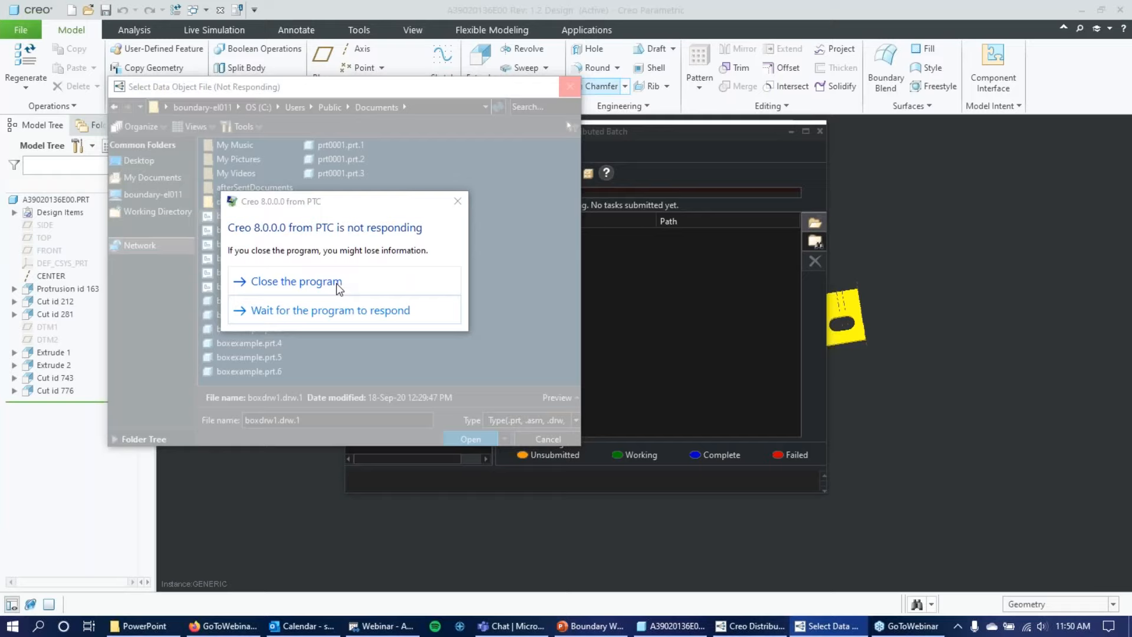
click(333, 283)
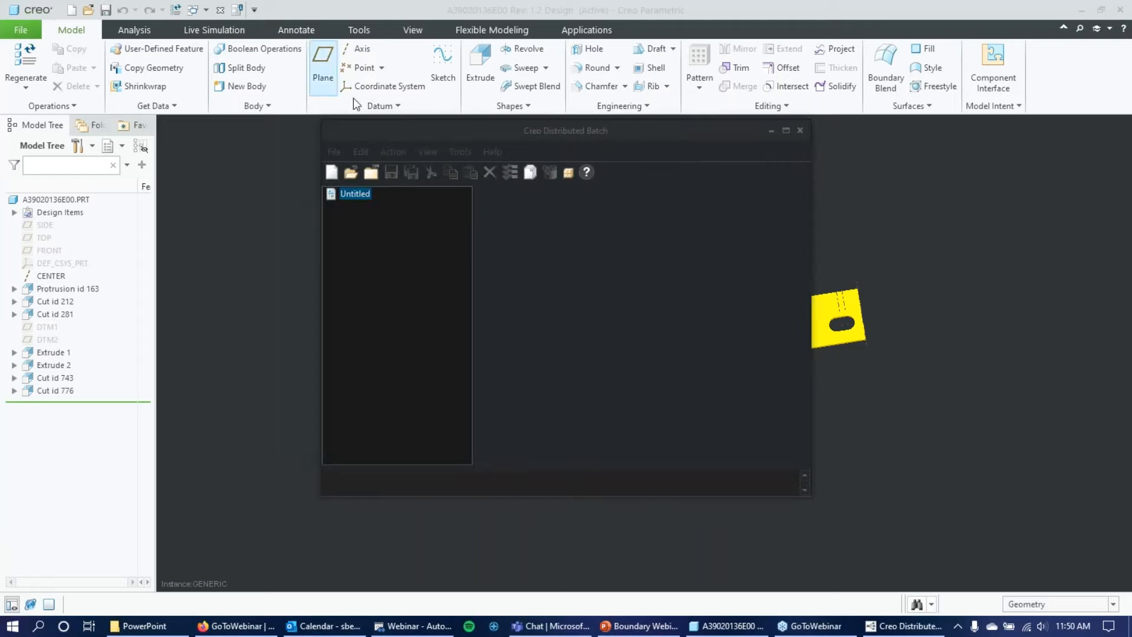
click(566, 234)
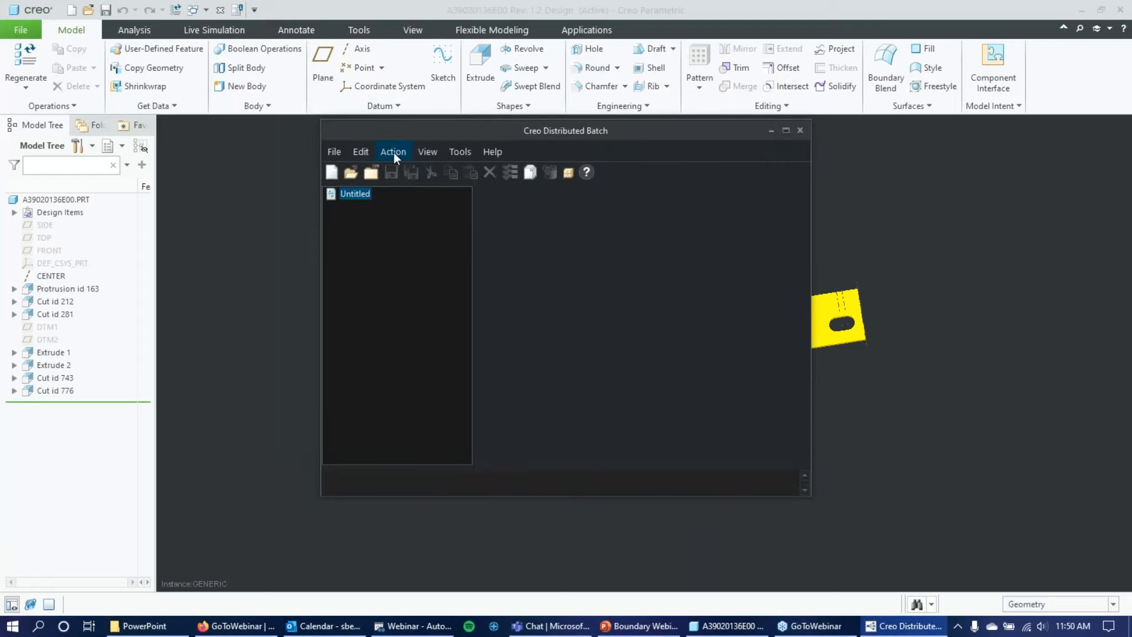
Step: Make Boundary Windchill the active server with DBatch Workspace in Server Management
click(456, 152)
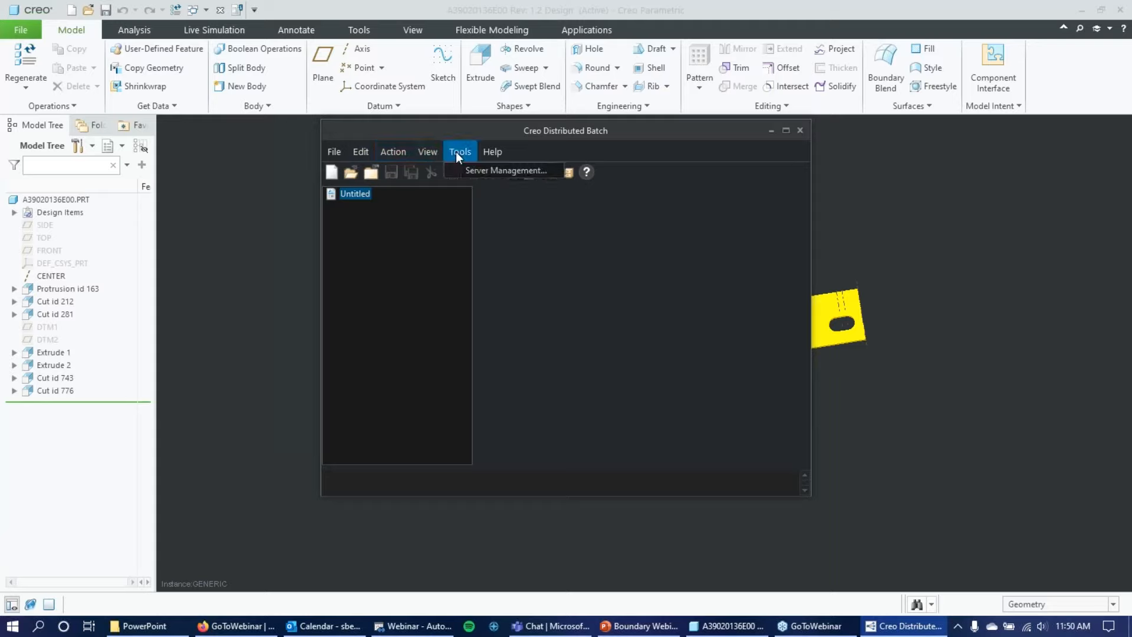
click(521, 170)
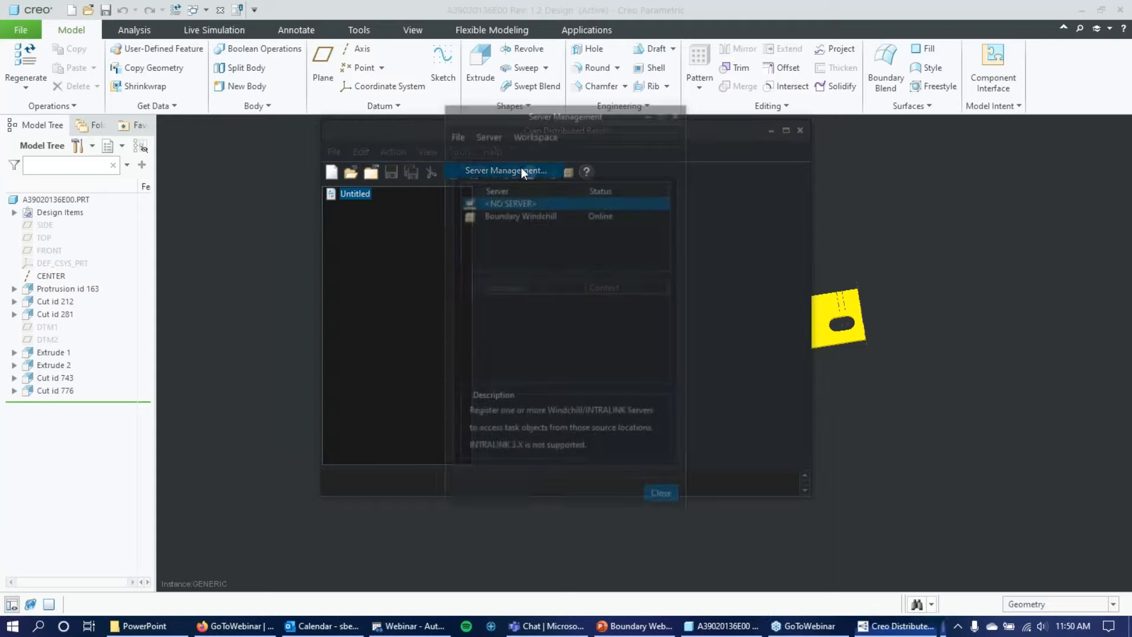
click(522, 214)
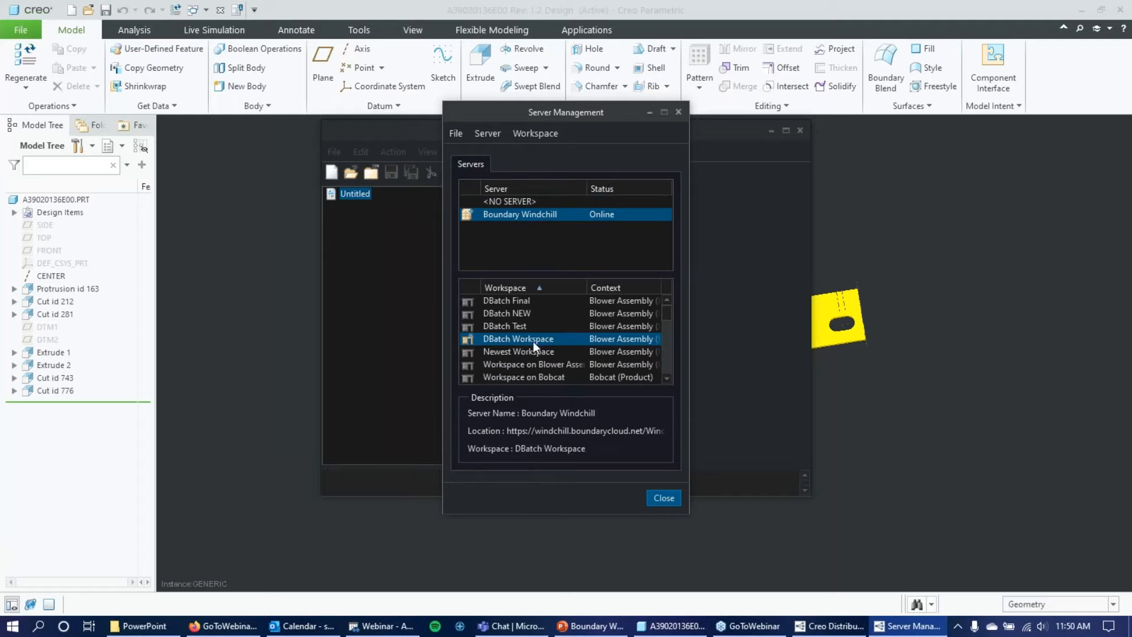
click(669, 497)
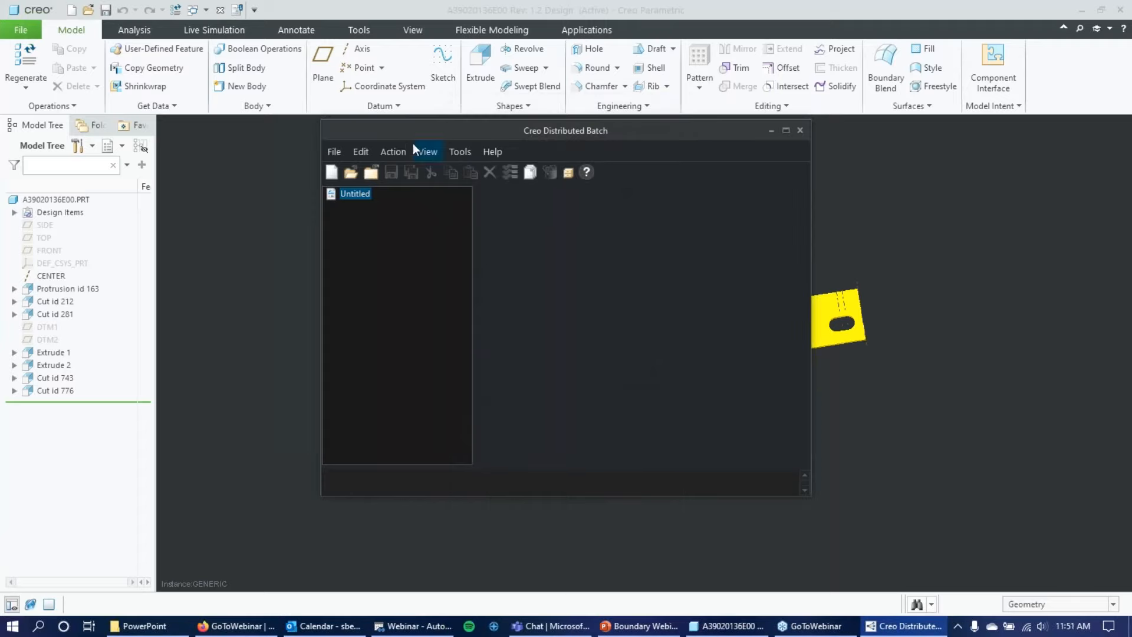
Step: Create a new task group of the Misc type "Run a mapkey defined in a config.pro" using mapkey.ttd
click(396, 152)
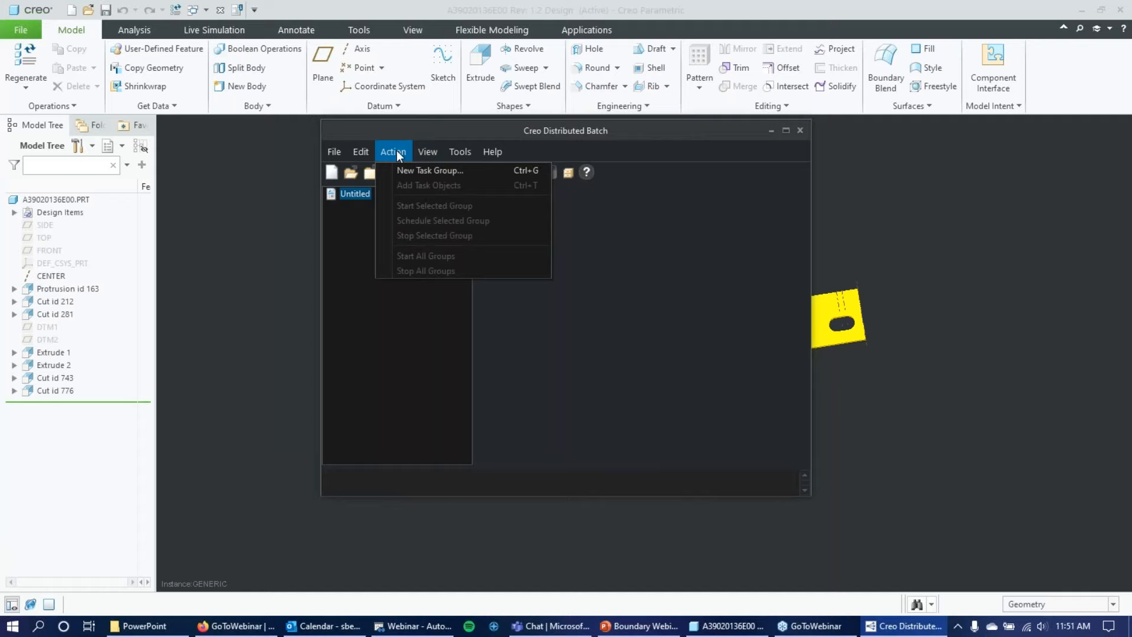
click(396, 170)
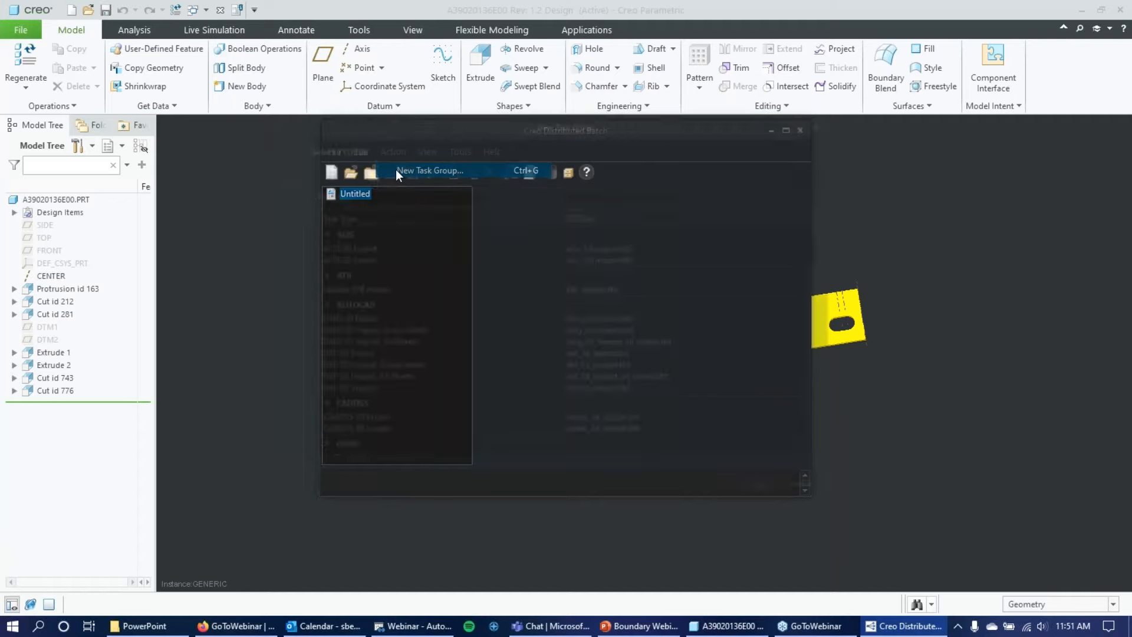
scroll(470, 279, down, 15)
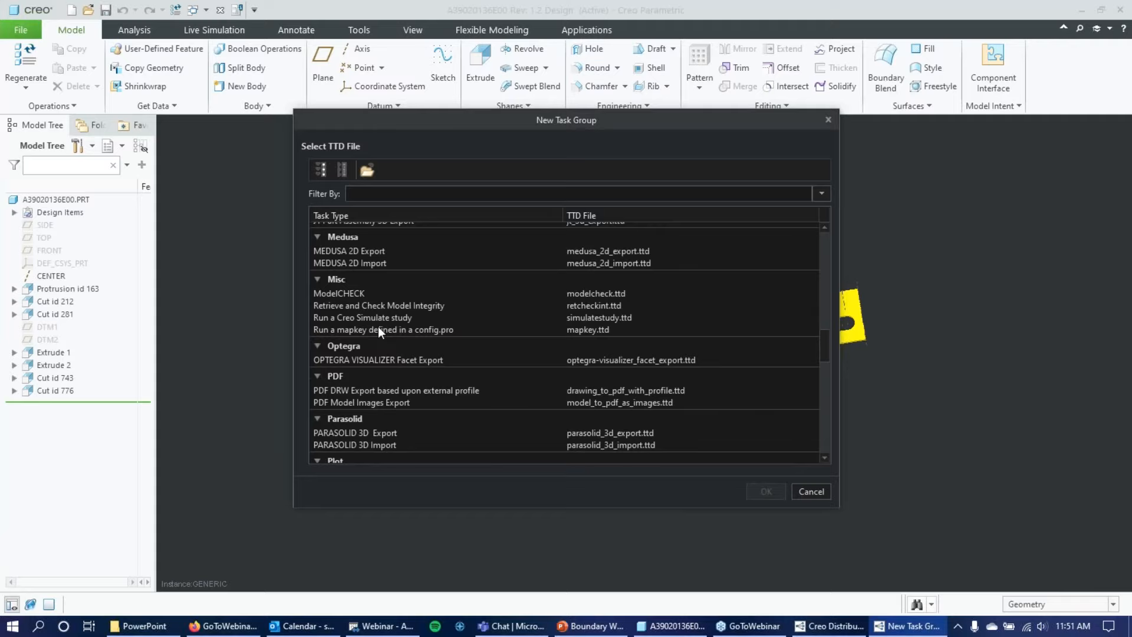
click(379, 330)
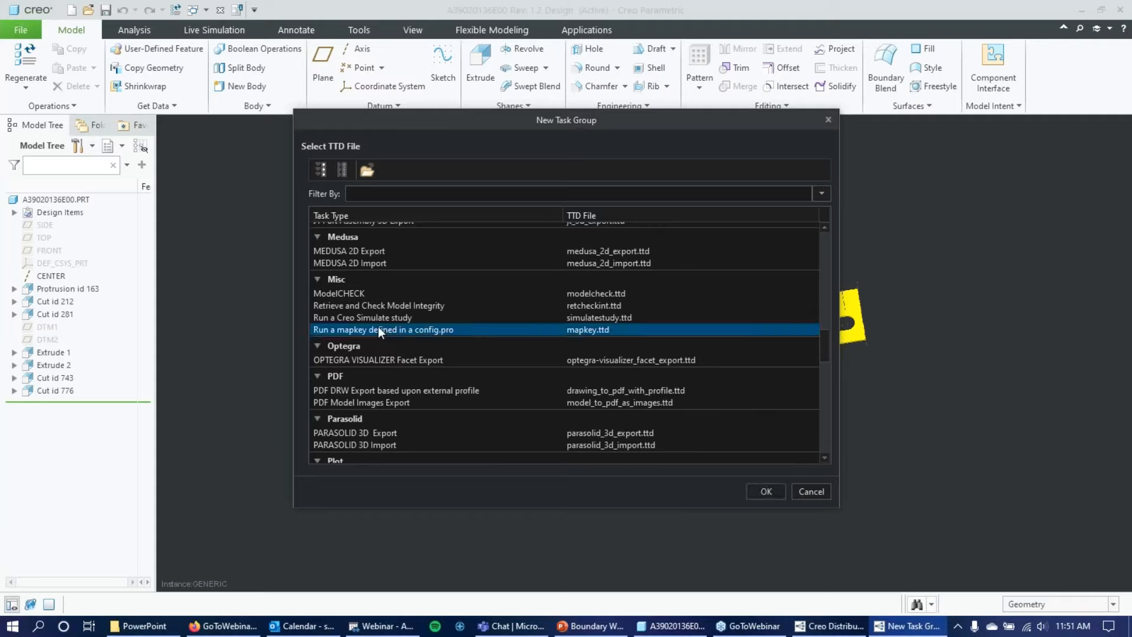
click(766, 492)
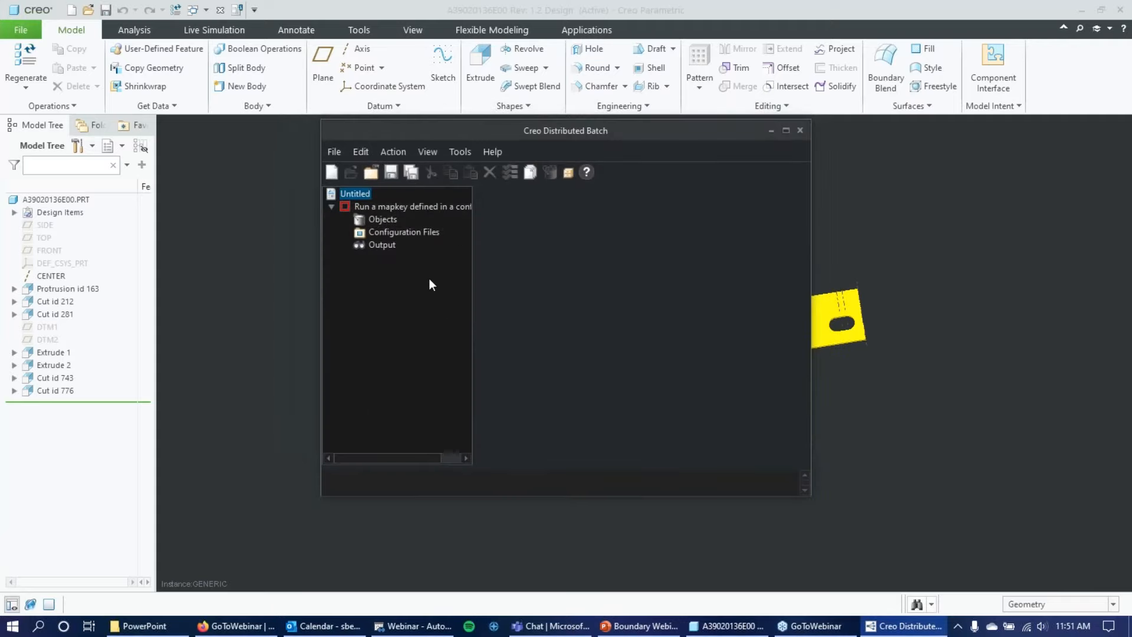
Step: Set the mapkey task group's DSM to Standalone
click(399, 206)
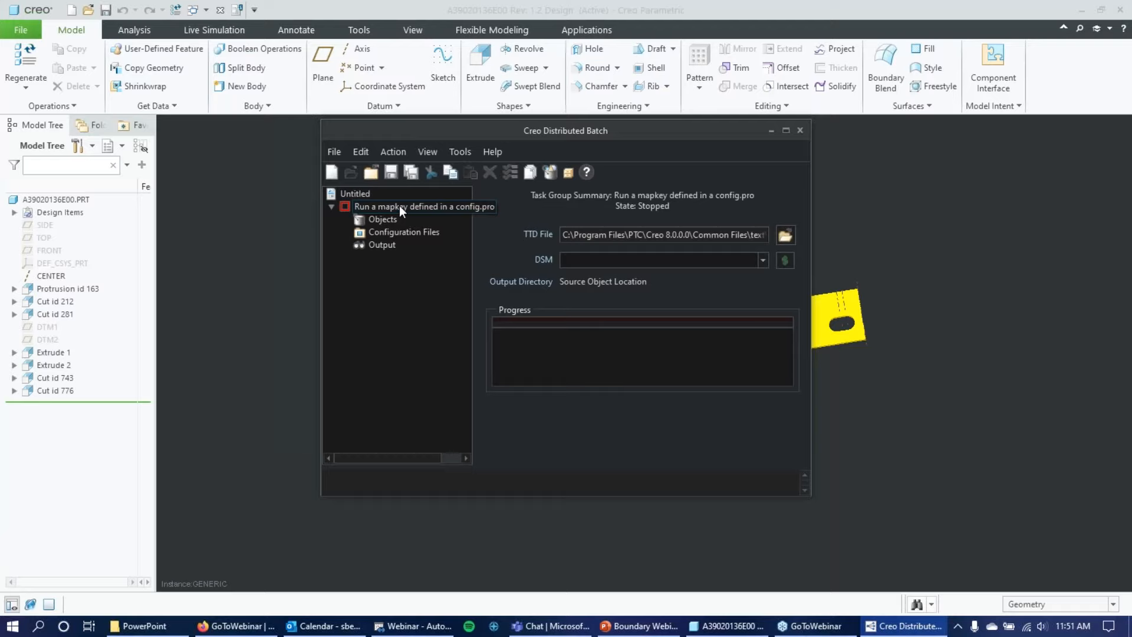
click(761, 257)
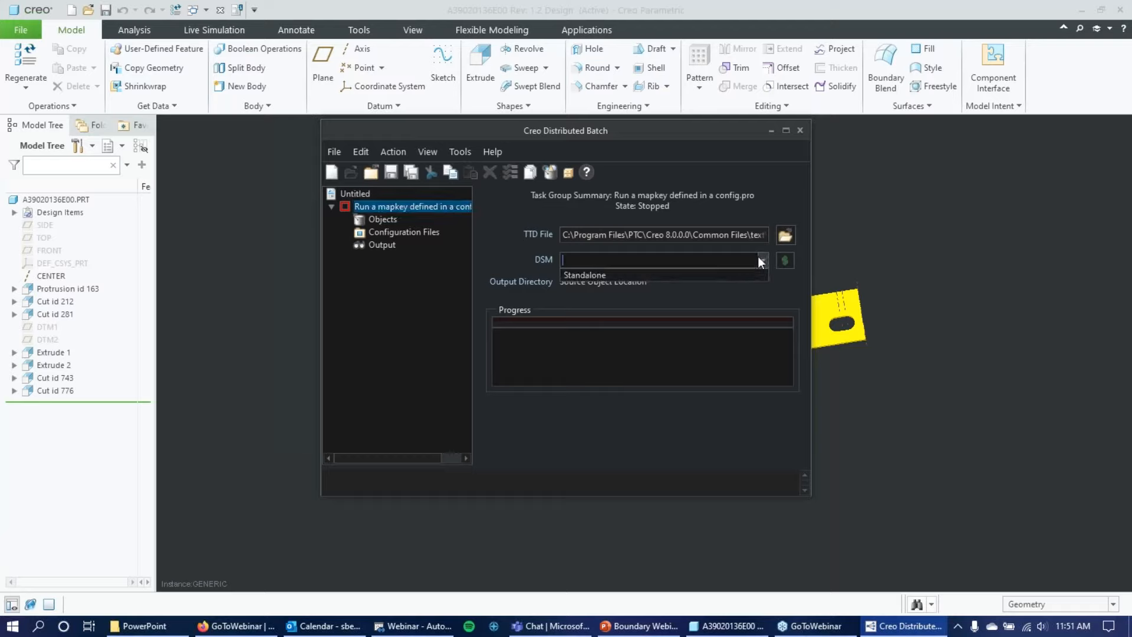
click(620, 276)
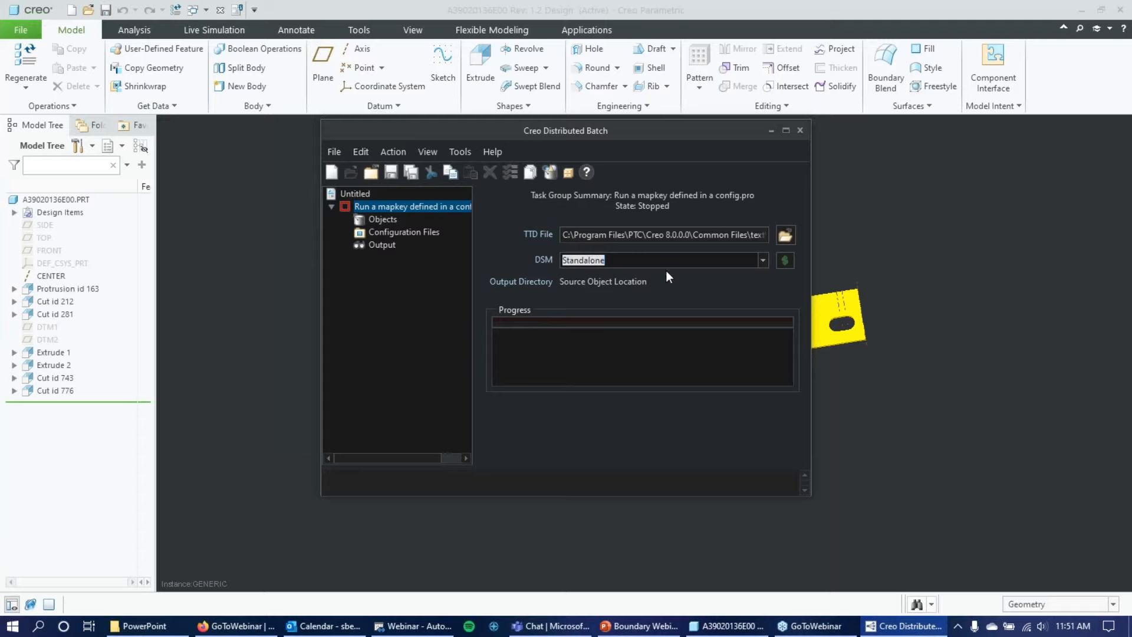
Step: Add a39020136e00.prt from DBatch Workspace to the task group's Objects and widen the Object column
click(383, 219)
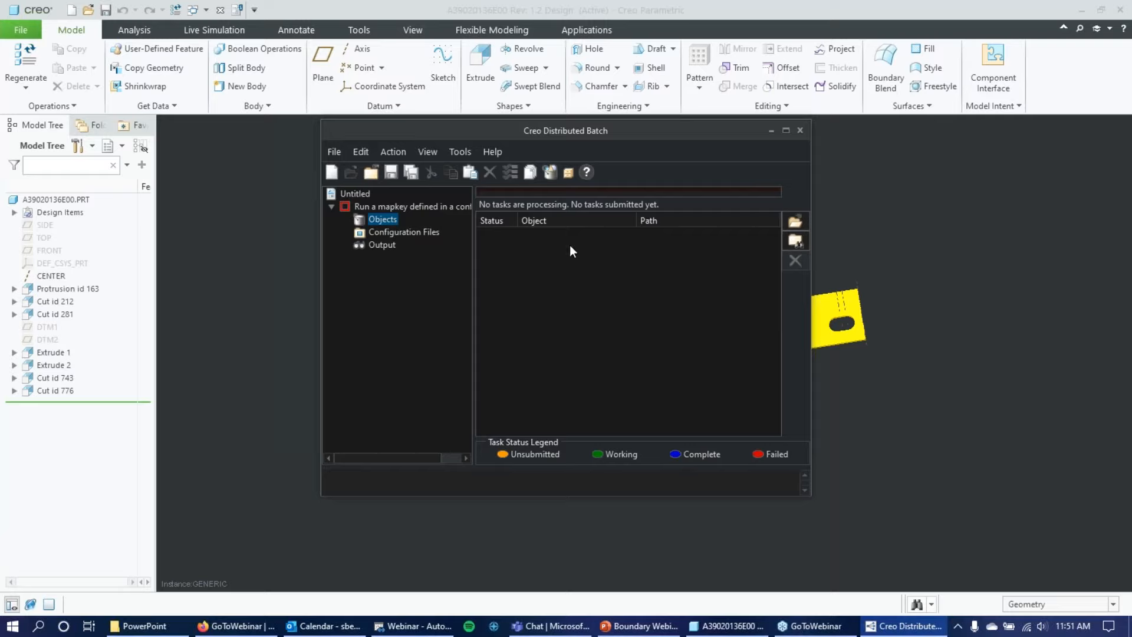
click(796, 223)
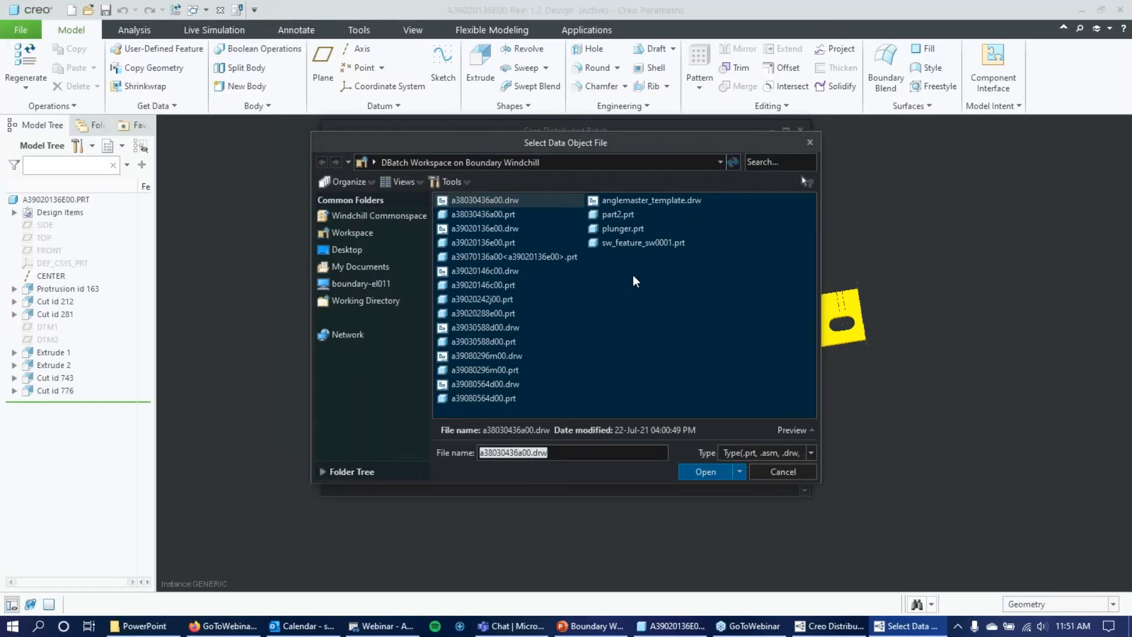
double_click(480, 243)
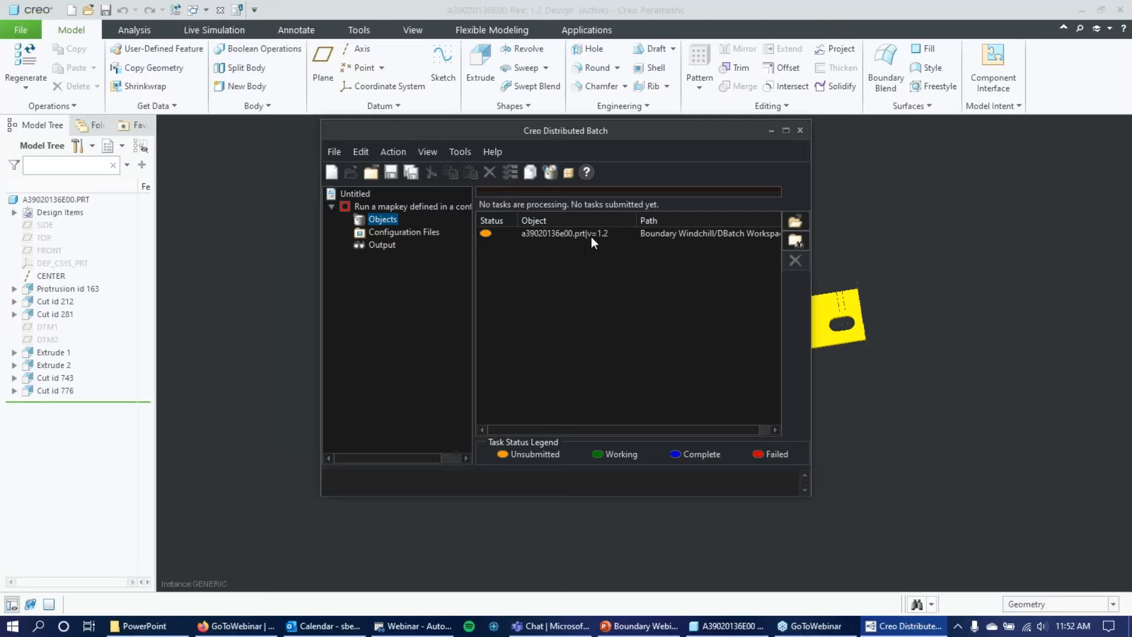
drag(634, 219, 669, 219)
Step: Examine the task group's summary and Configuration Files, and browse the workspace for a configuration file without adding one
click(383, 232)
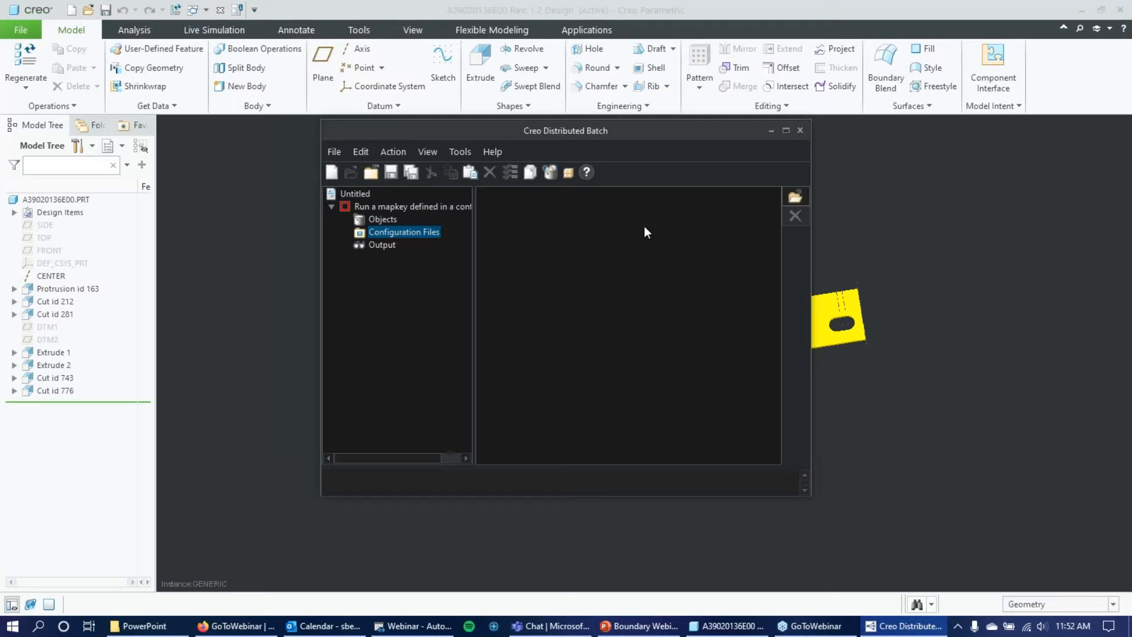
click(394, 206)
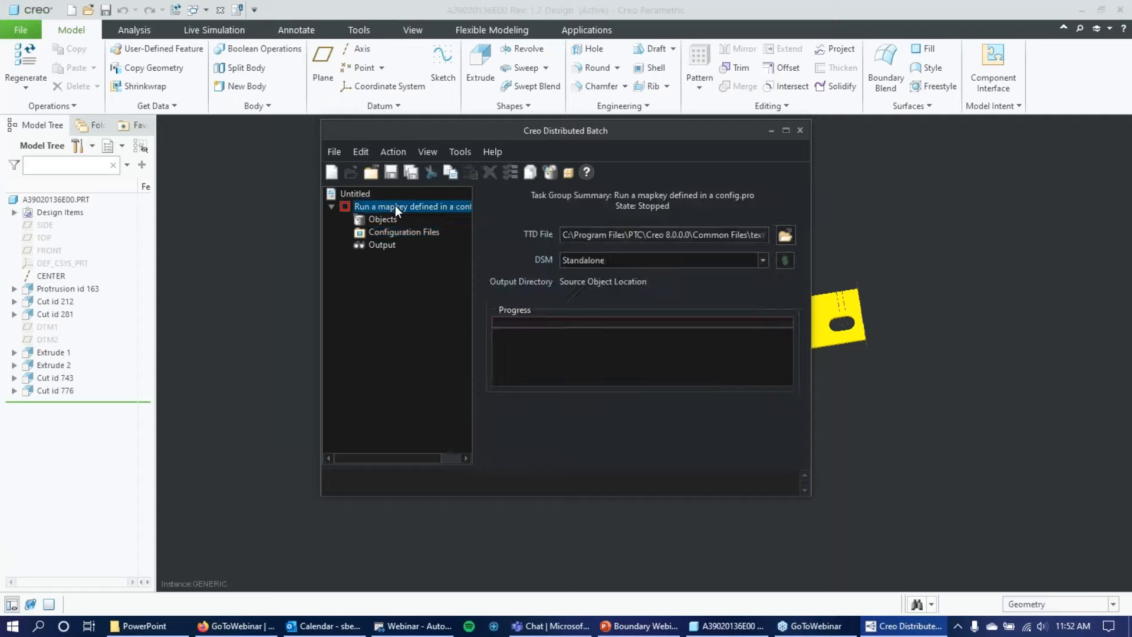
click(390, 232)
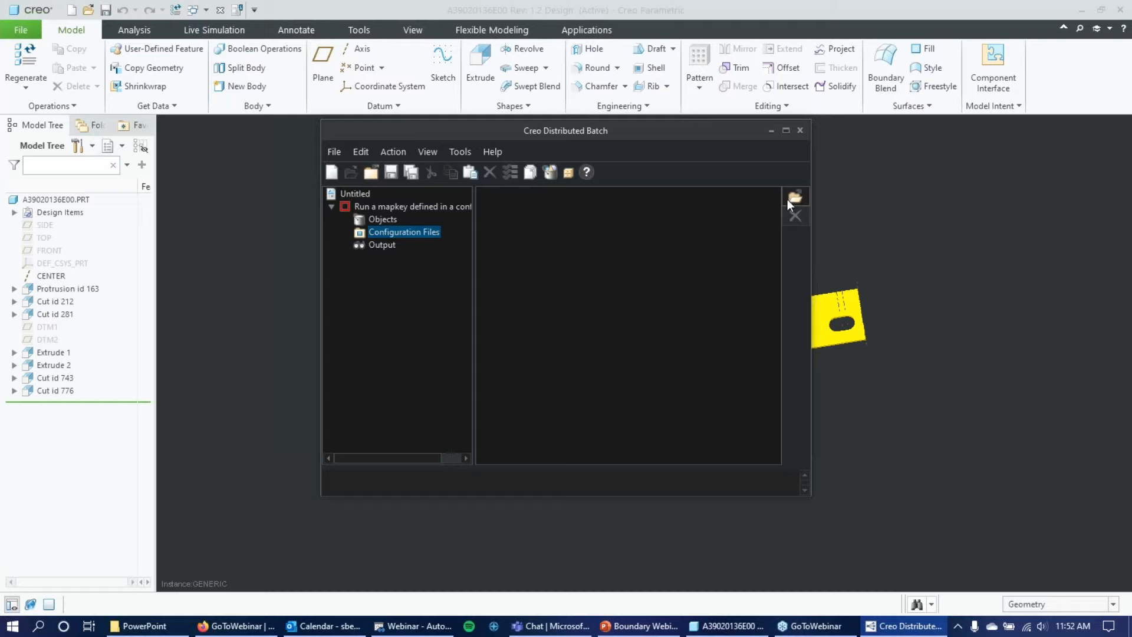
click(804, 201)
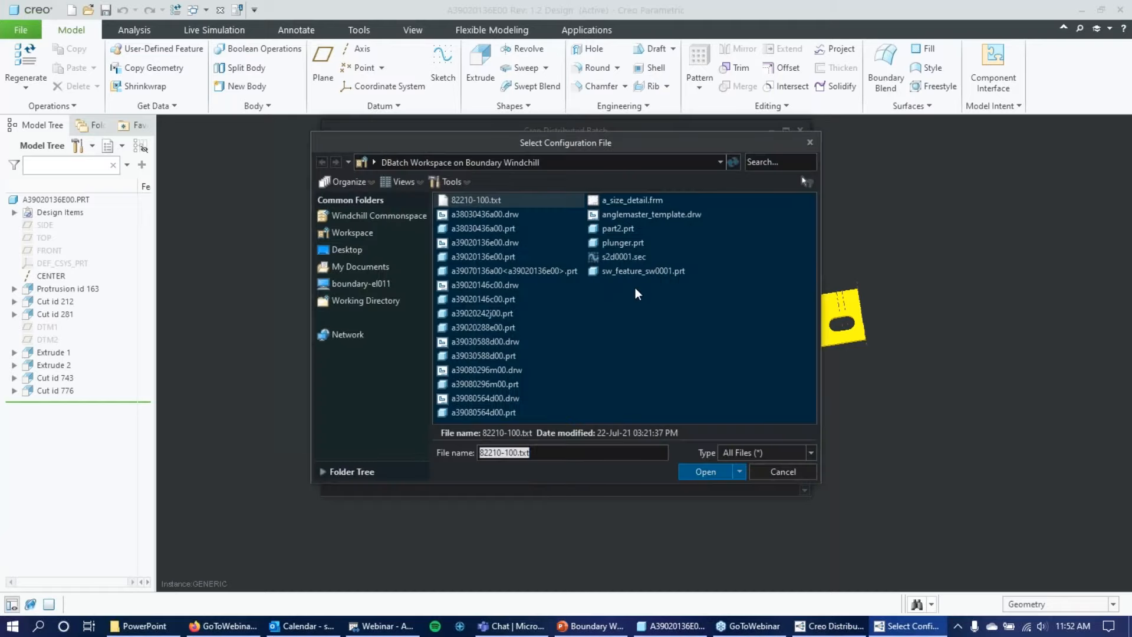
click(809, 142)
Step: Switch to Creo Parametric, find the Mapkeys command by searching for "map", and open the Mapkeys dialog beside the model
click(691, 13)
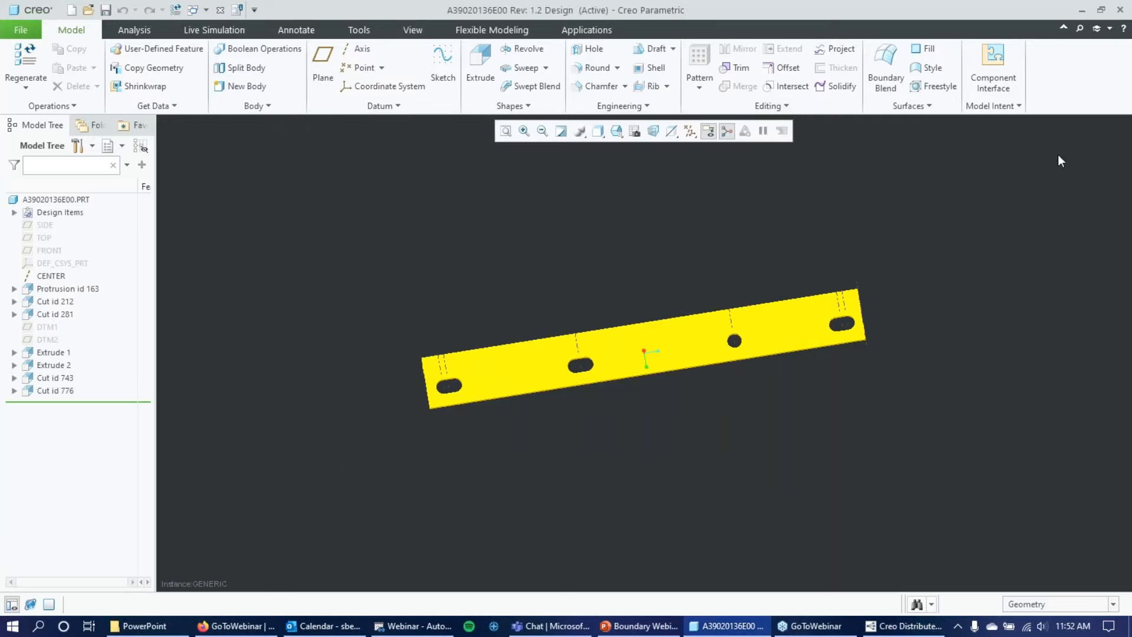
click(1077, 27)
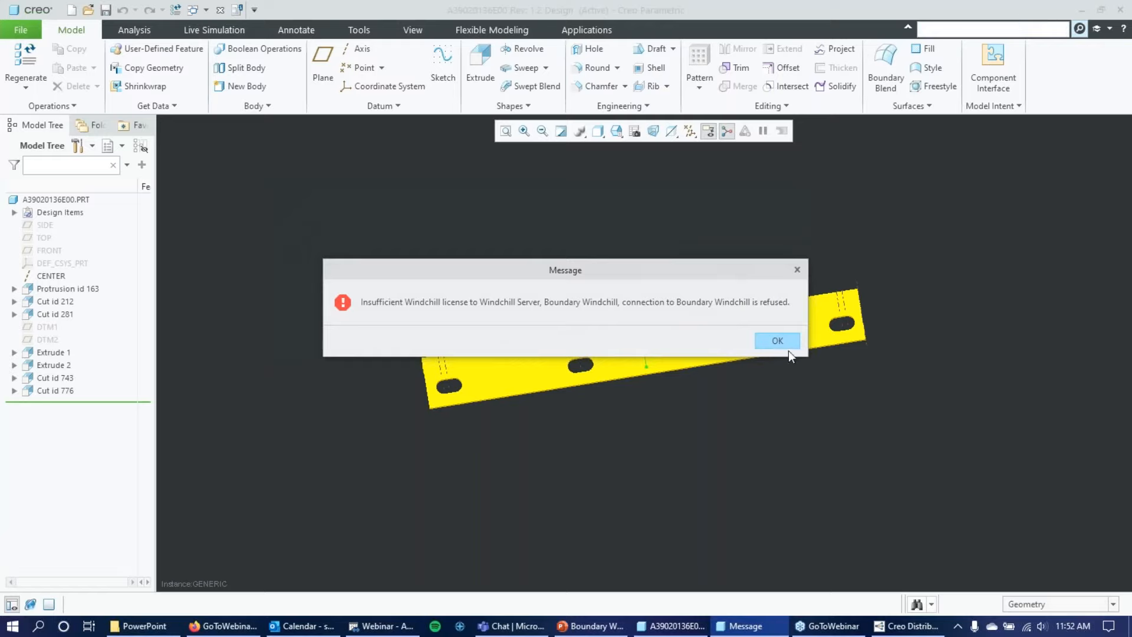
click(787, 347)
text(map)
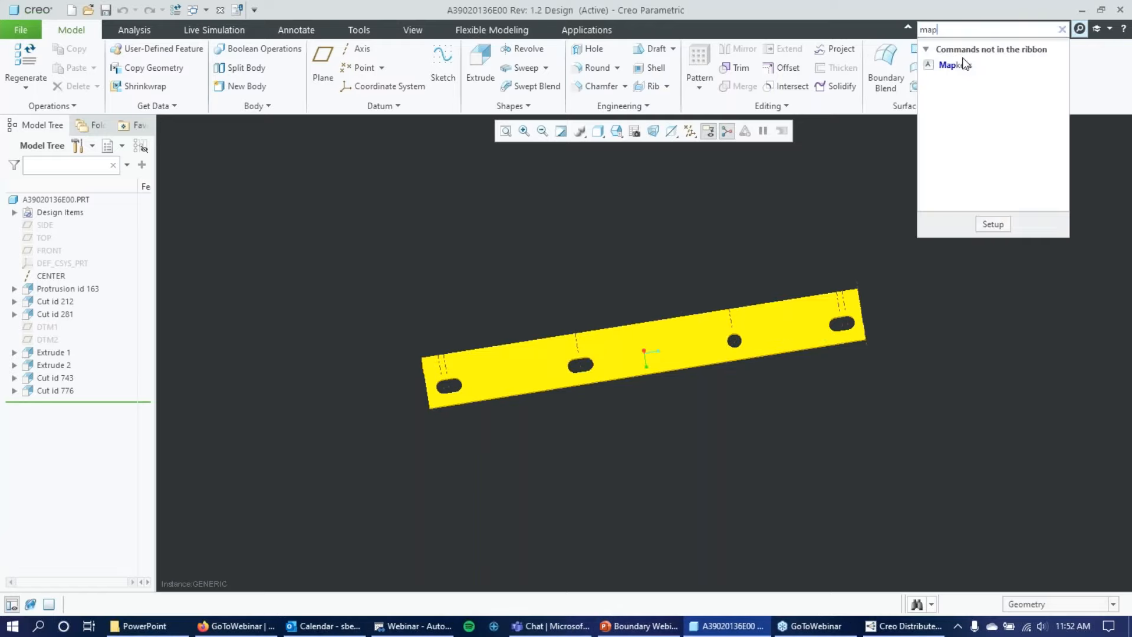
click(966, 64)
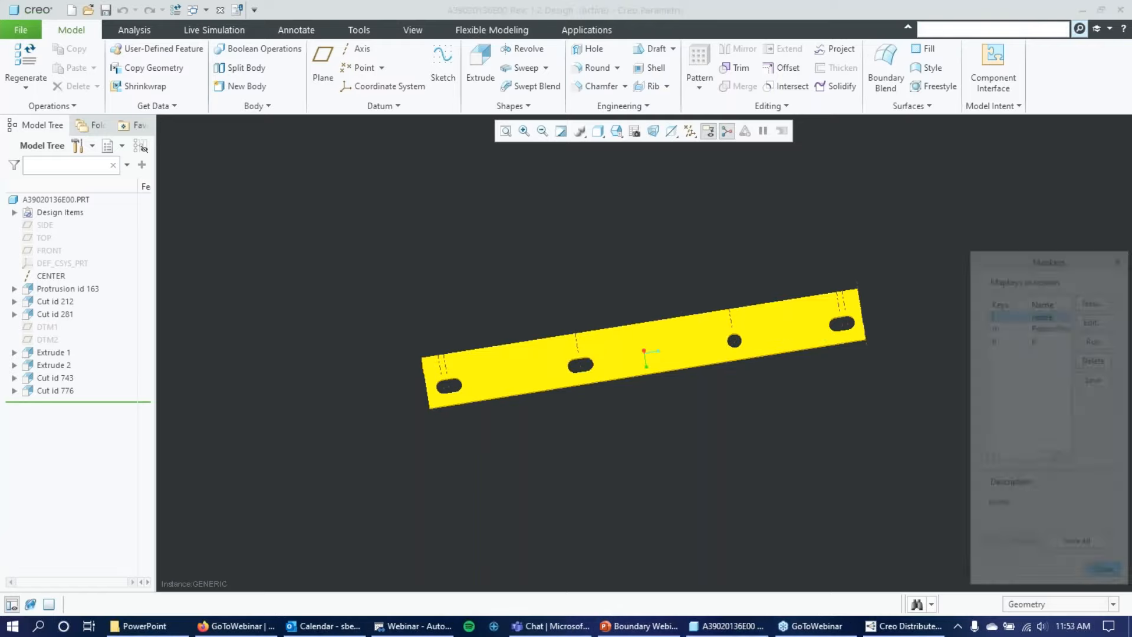
drag(1078, 261, 292, 147)
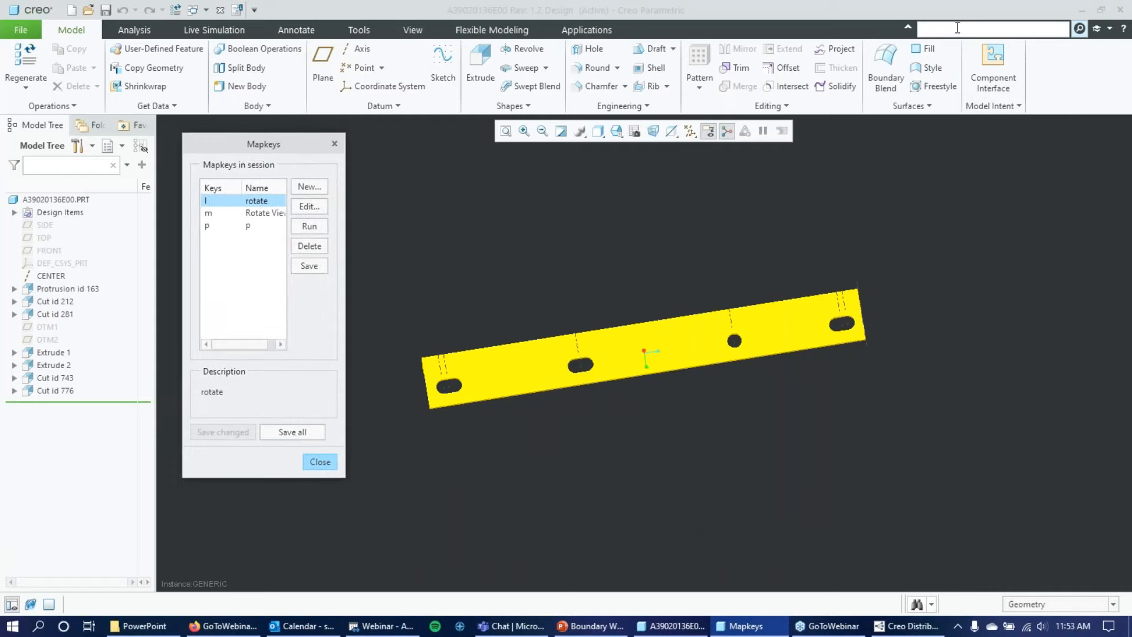
Step: Create a new mapkey with keyboard shortcut a and the name Rotate, and start recording it
click(306, 187)
drag(1080, 296, 510, 108)
text(a)
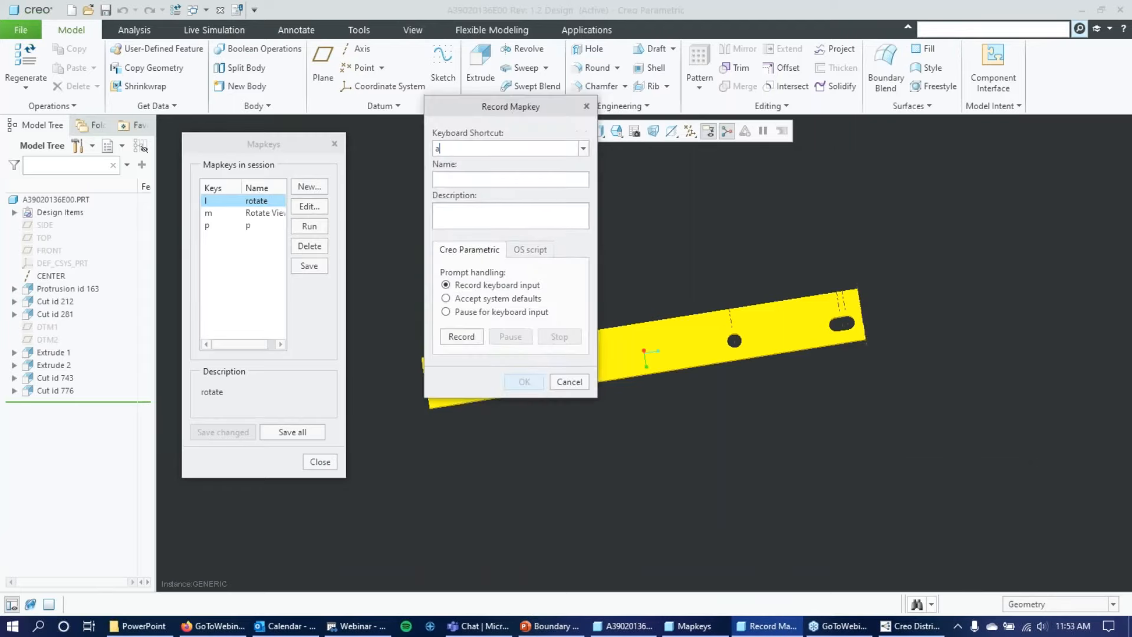
click(569, 175)
text(Rotate)
drag(490, 108, 105, 119)
click(80, 347)
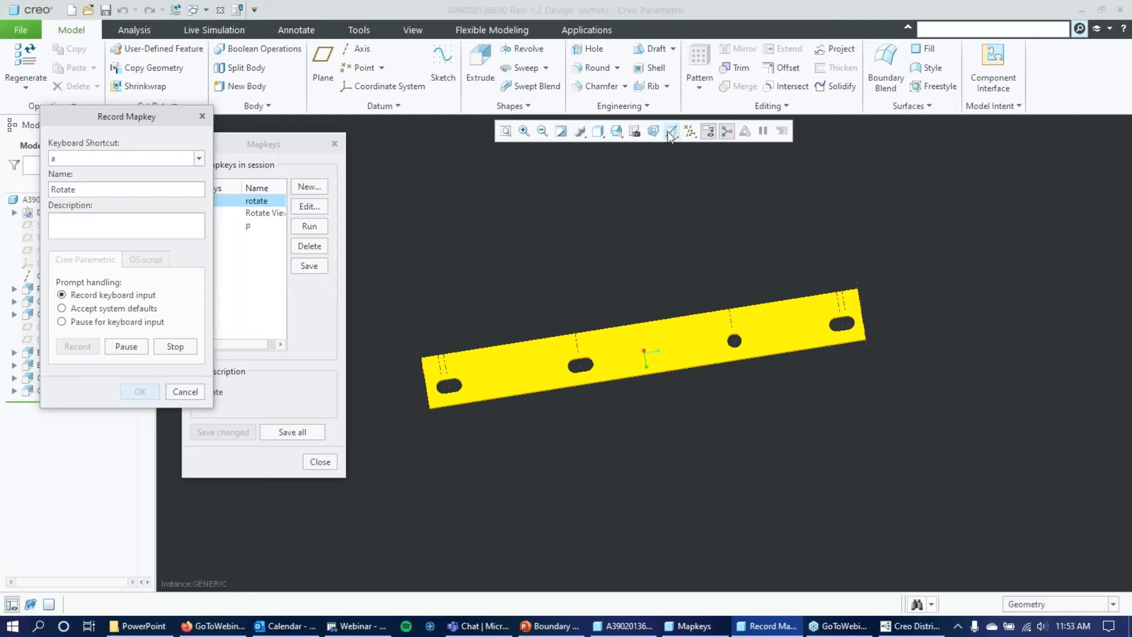
Step: Record activating the Bottom orientation in the View Manager, stop recording, and save the mapkey, reassigning the conflicting shortcut to it
click(616, 131)
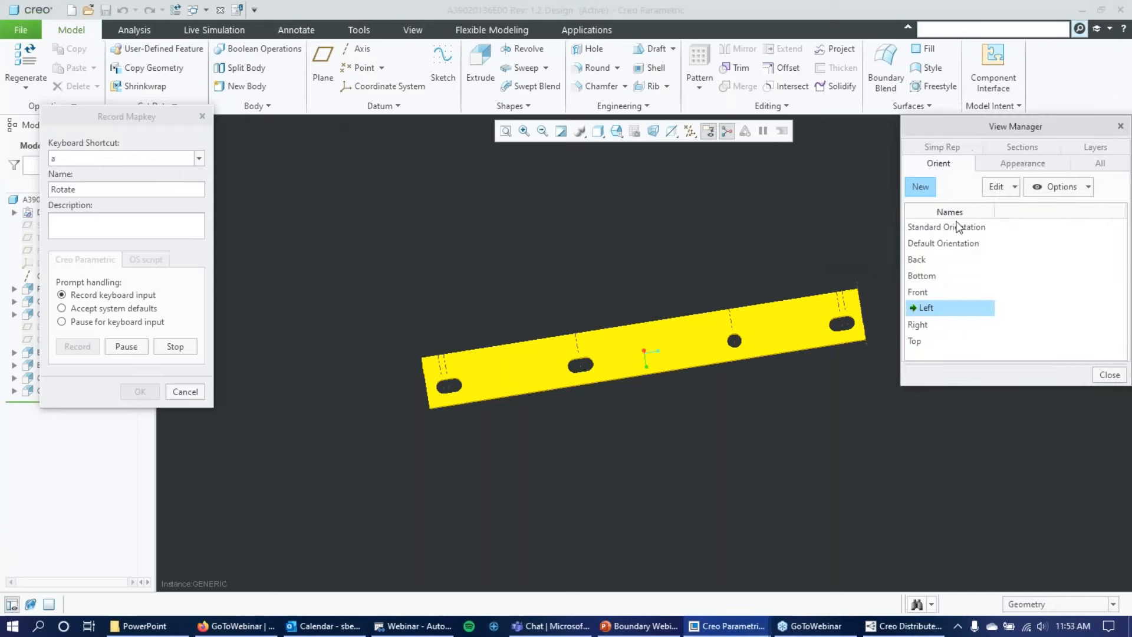
click(930, 277)
double_click(929, 276)
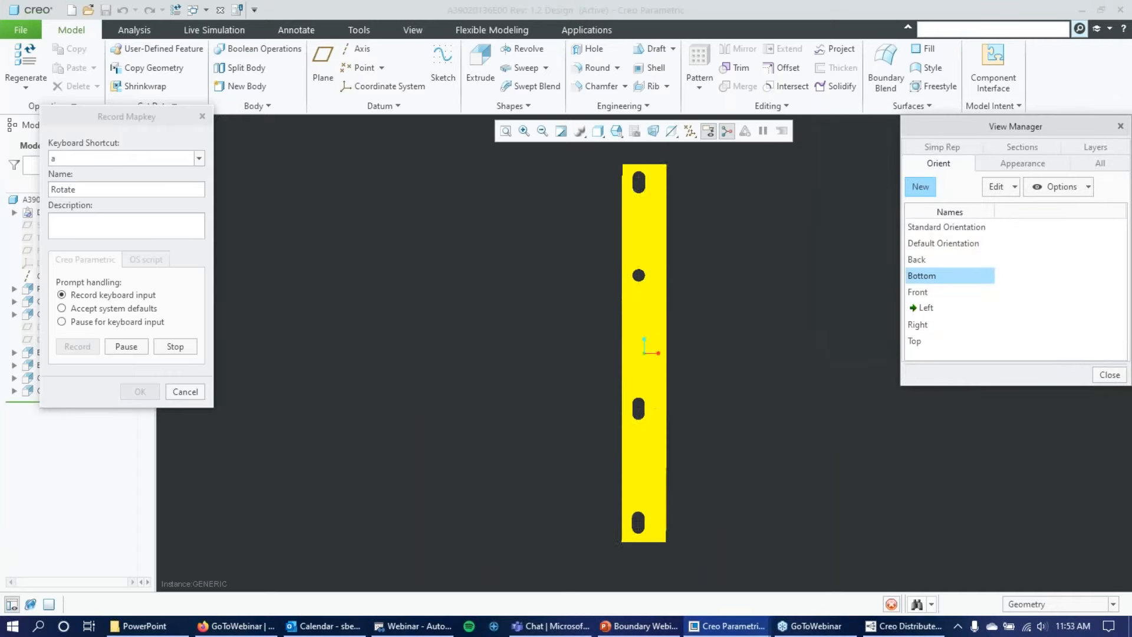
drag(1042, 127, 555, 198)
click(177, 348)
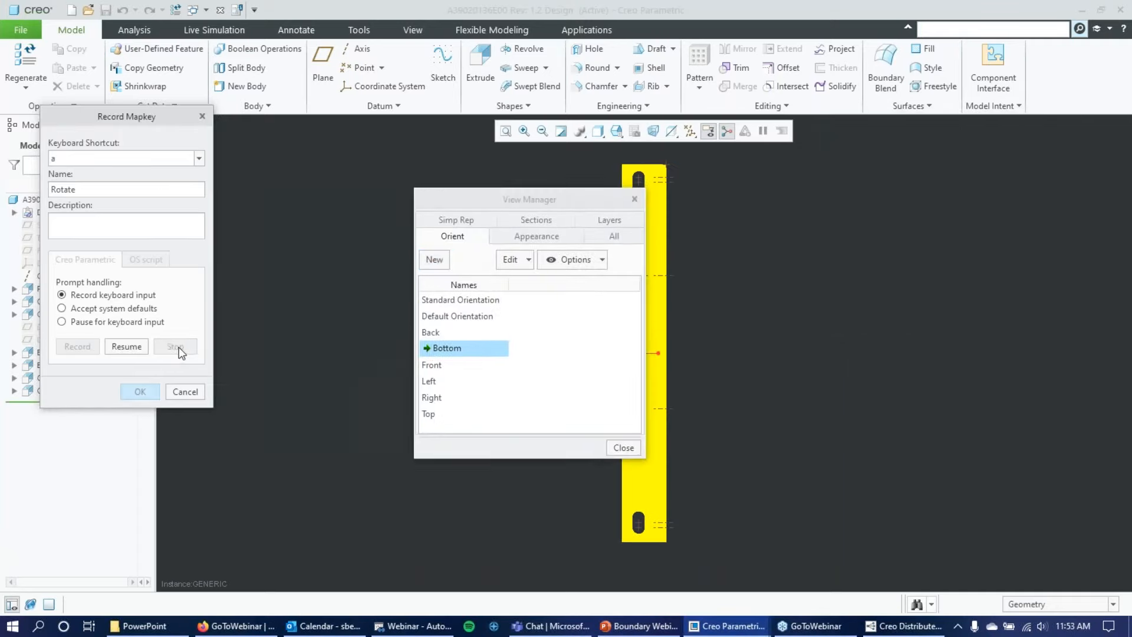
click(138, 392)
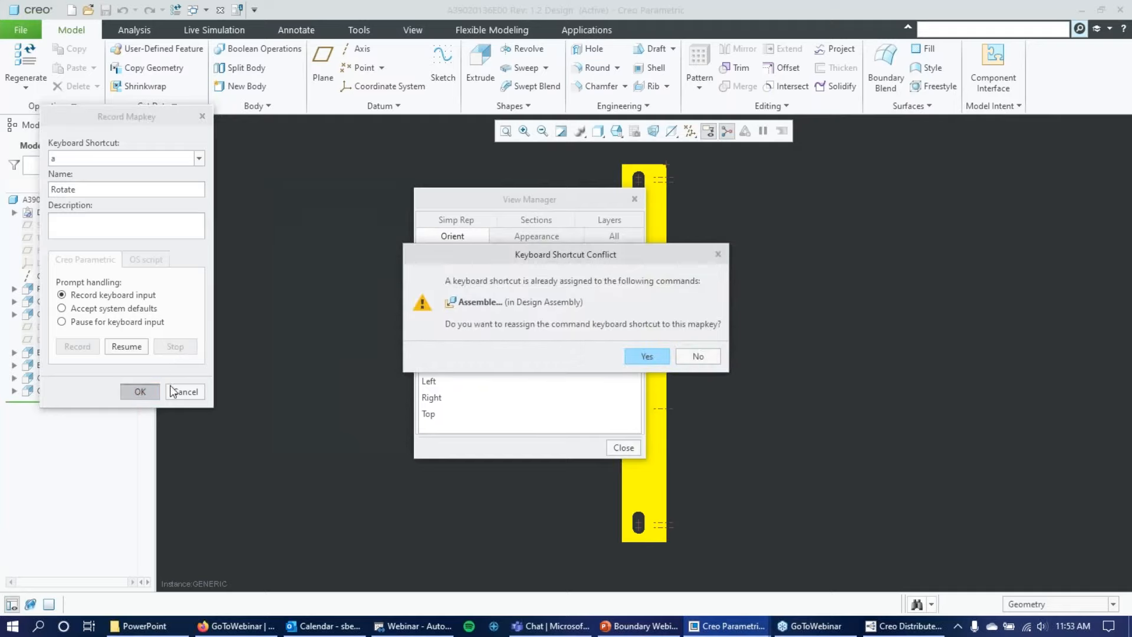
click(645, 356)
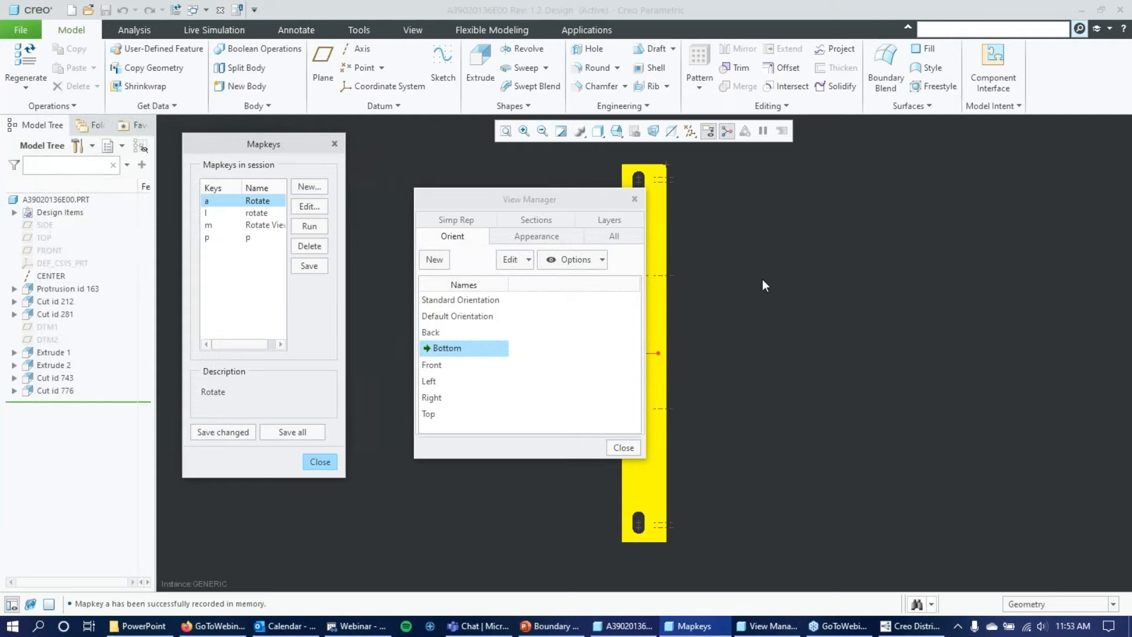
Step: Turn the model away from the Bottom orientation, test the Rotate mapkey by running it, and close the View Manager
key(a)
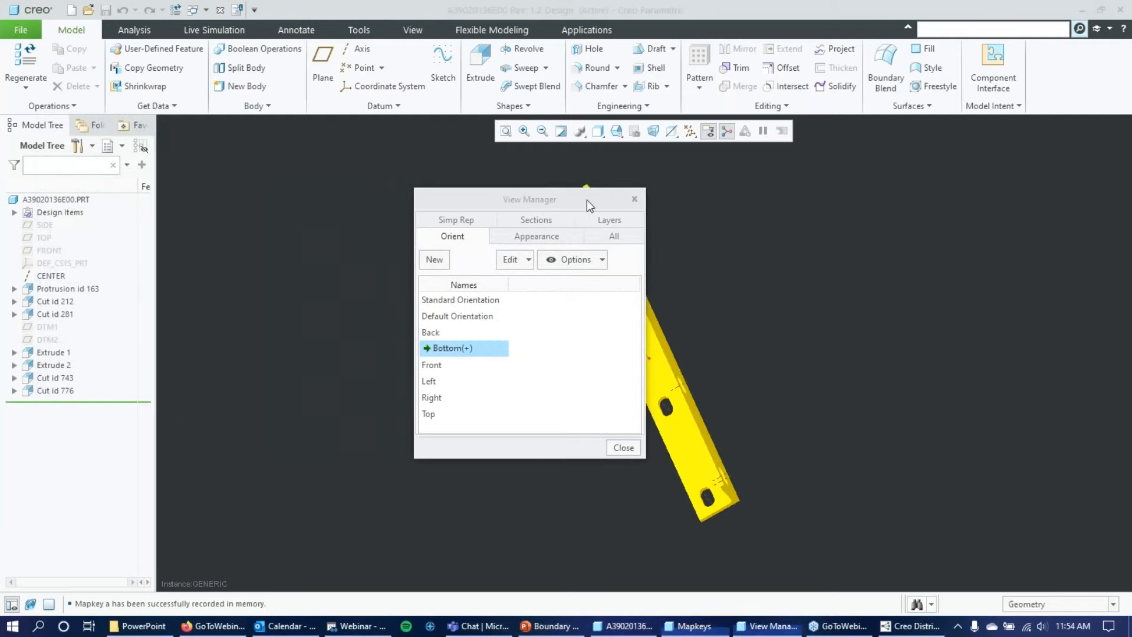
drag(572, 200, 667, 201)
click(686, 202)
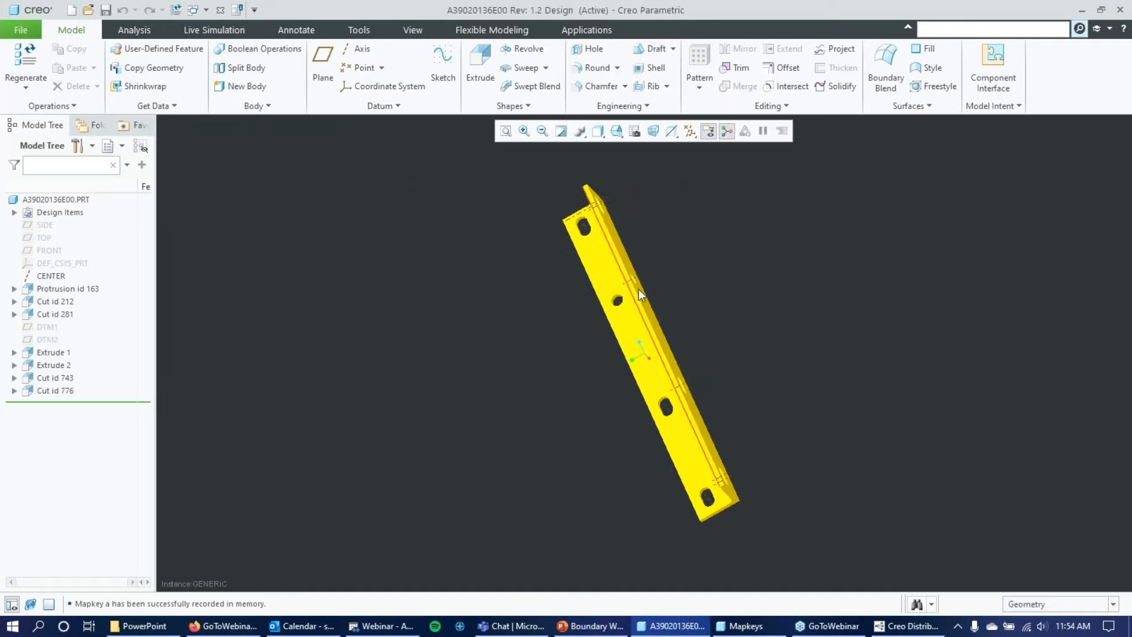
middle_drag(730, 272, 892, 275)
scroll(892, 275, down, 5)
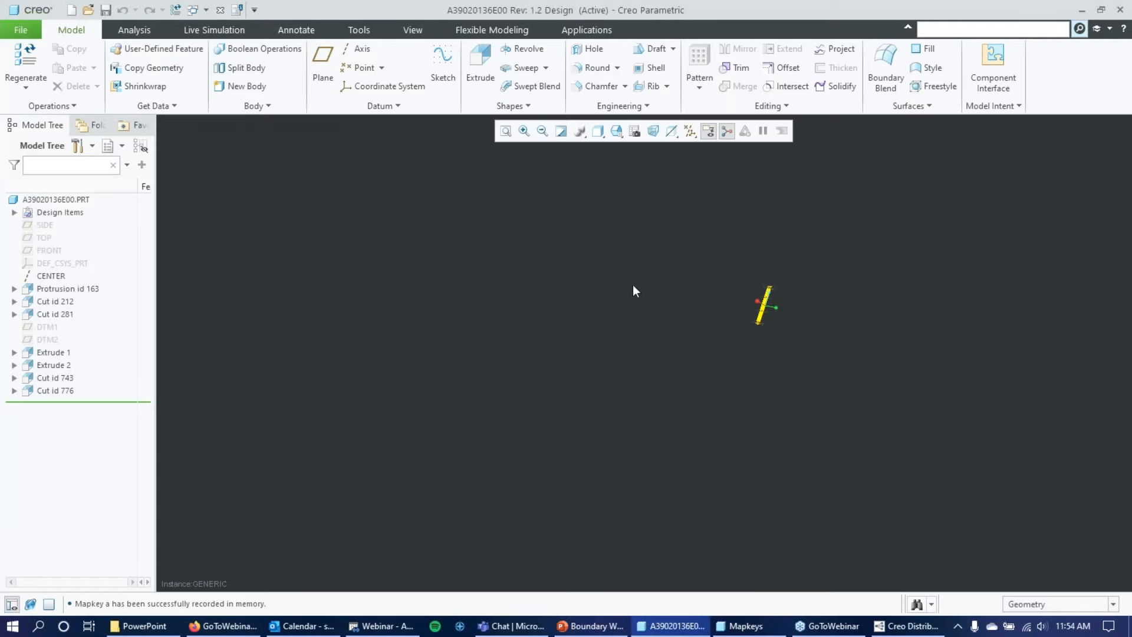
click(746, 626)
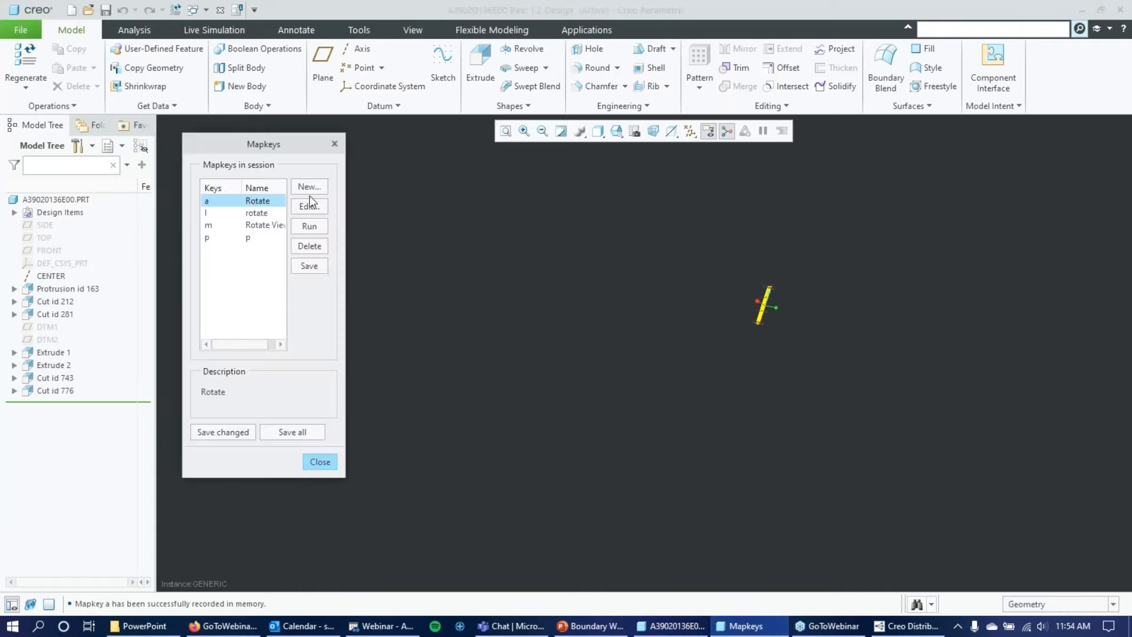
click(311, 227)
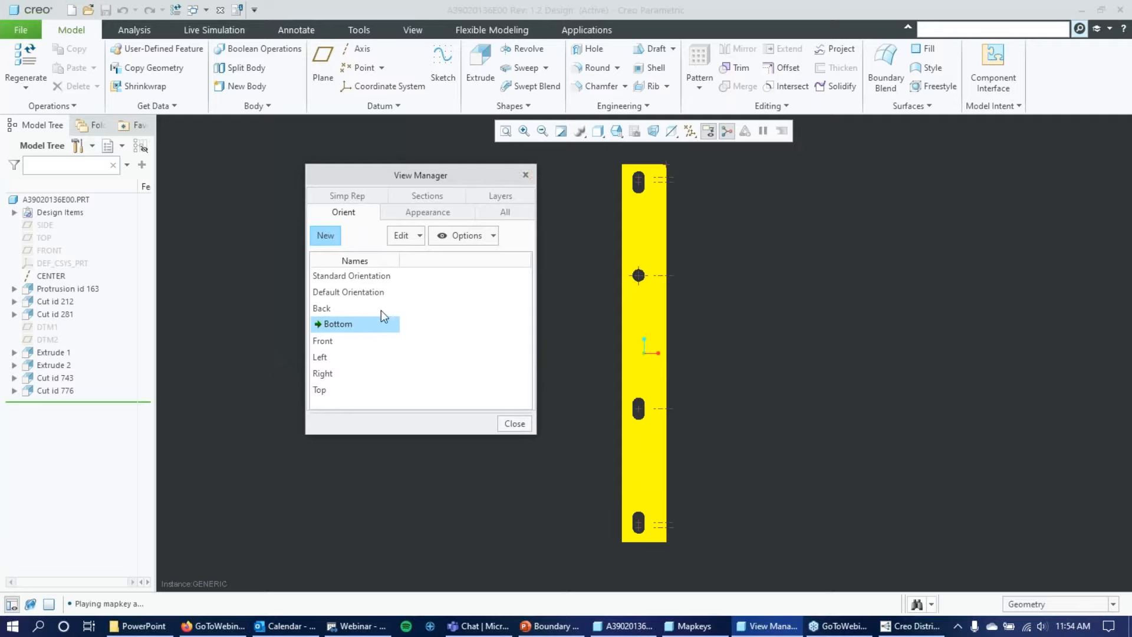
click(528, 181)
Step: Find the Mapkeys command by searching for "map" and bring the Mapkeys dialog back up
click(938, 28)
text(map)
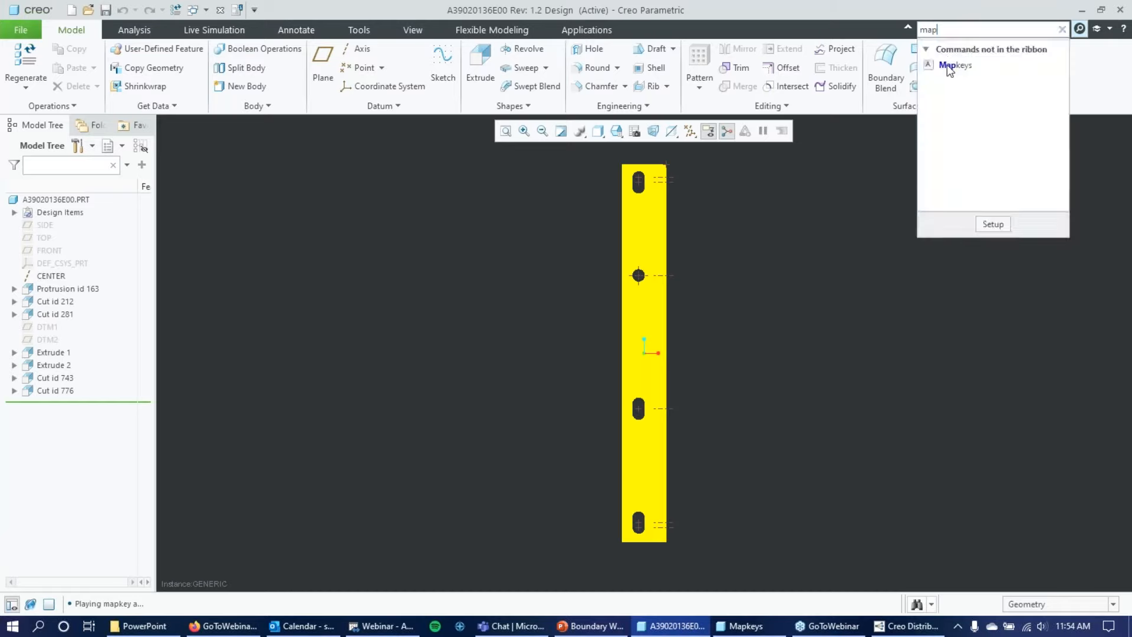
click(952, 65)
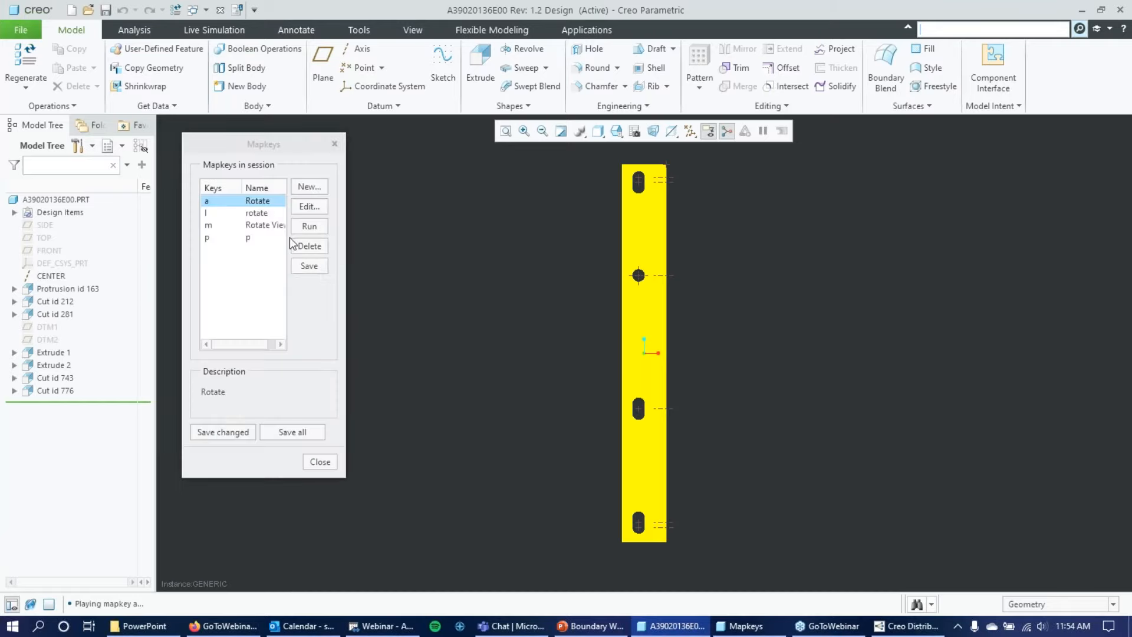
click(308, 266)
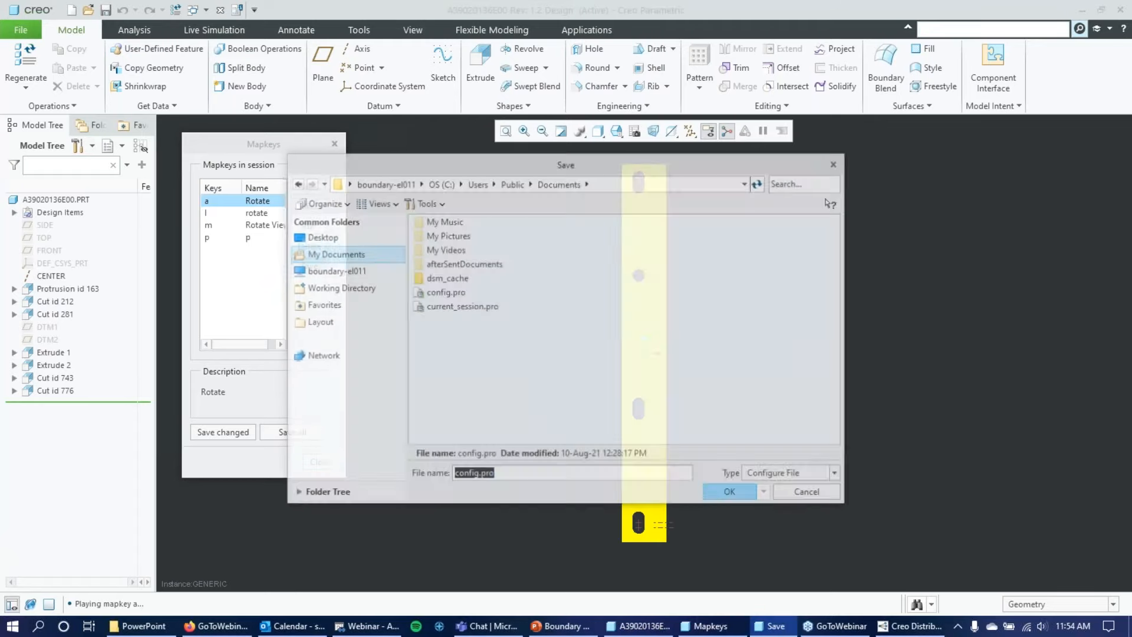
drag(452, 162, 558, 143)
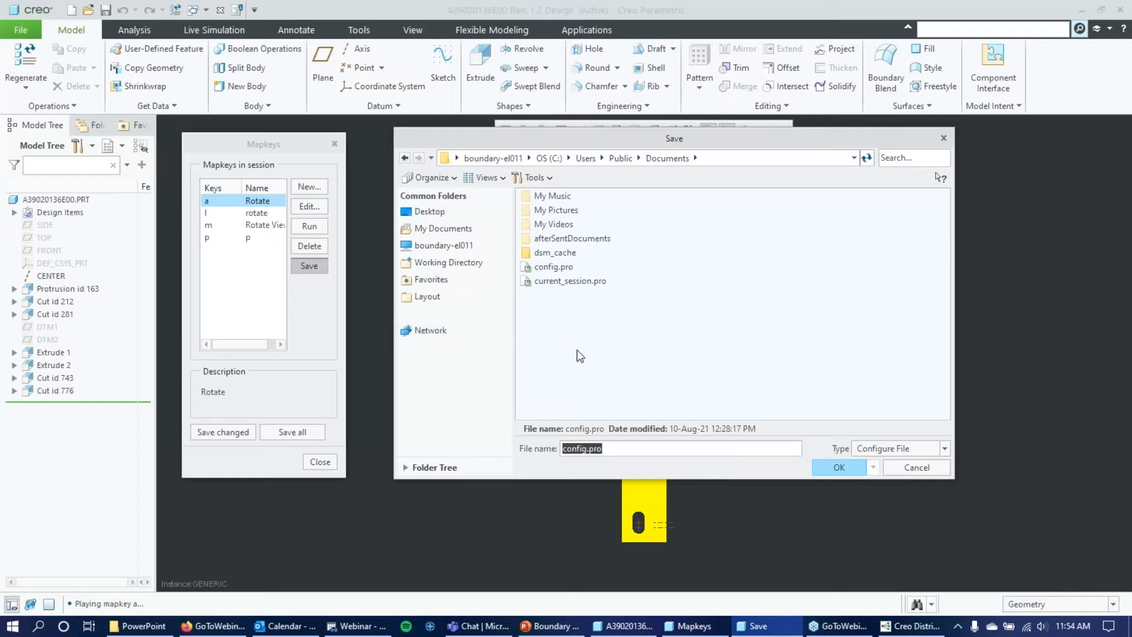
click(460, 262)
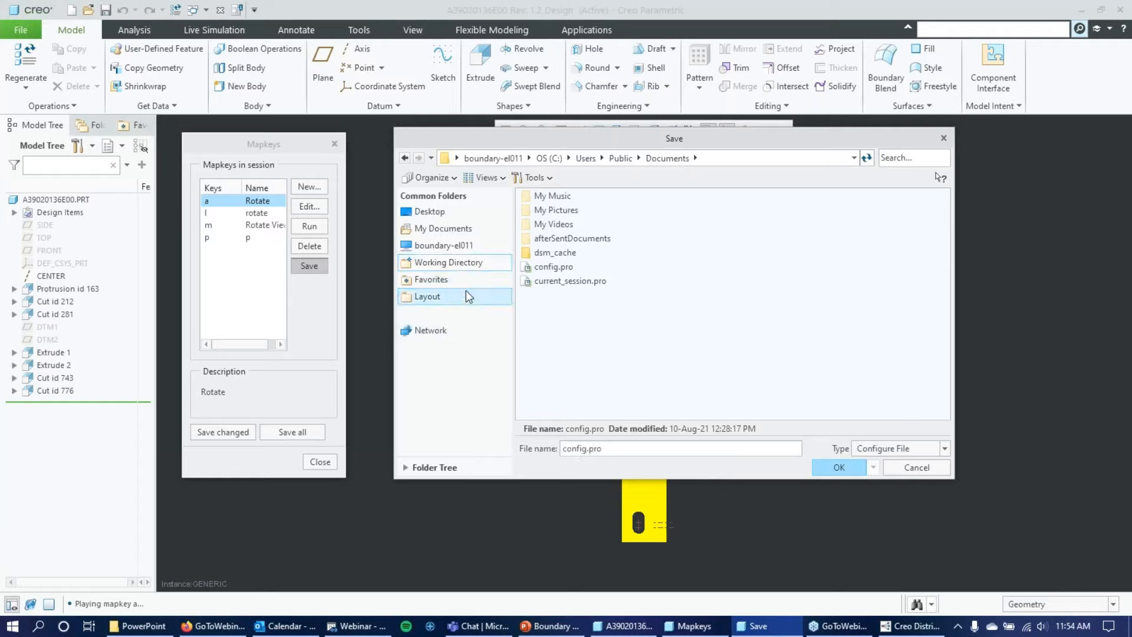
click(445, 328)
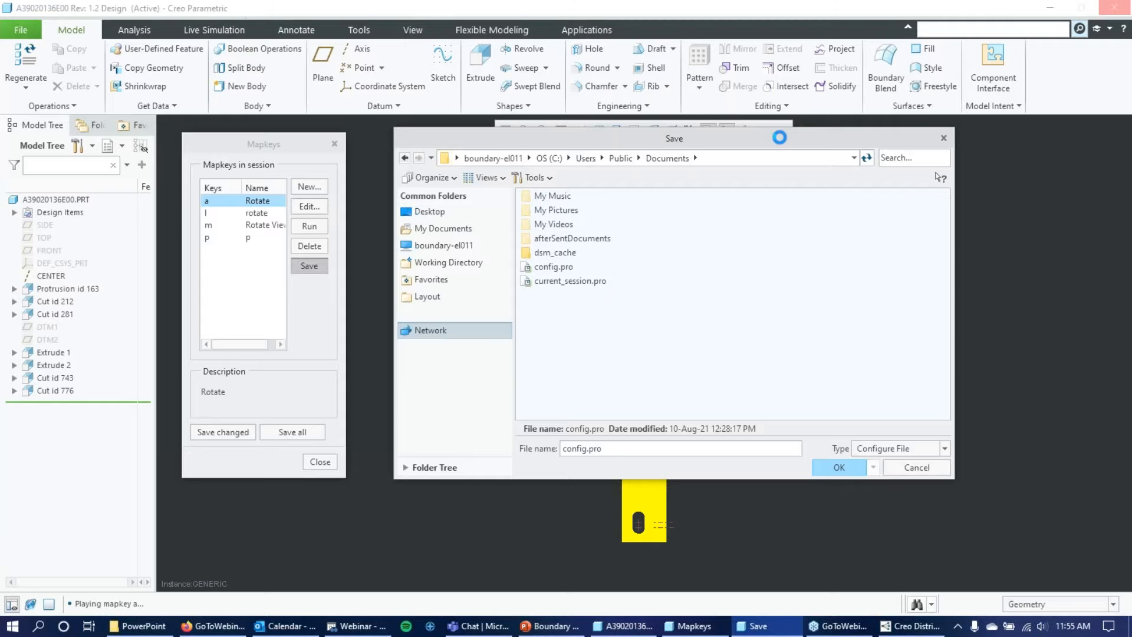
Step: Switch to Creo Distributed Batch, browse the workspace and My Documents for a configuration file, and cancel both file selections
click(914, 628)
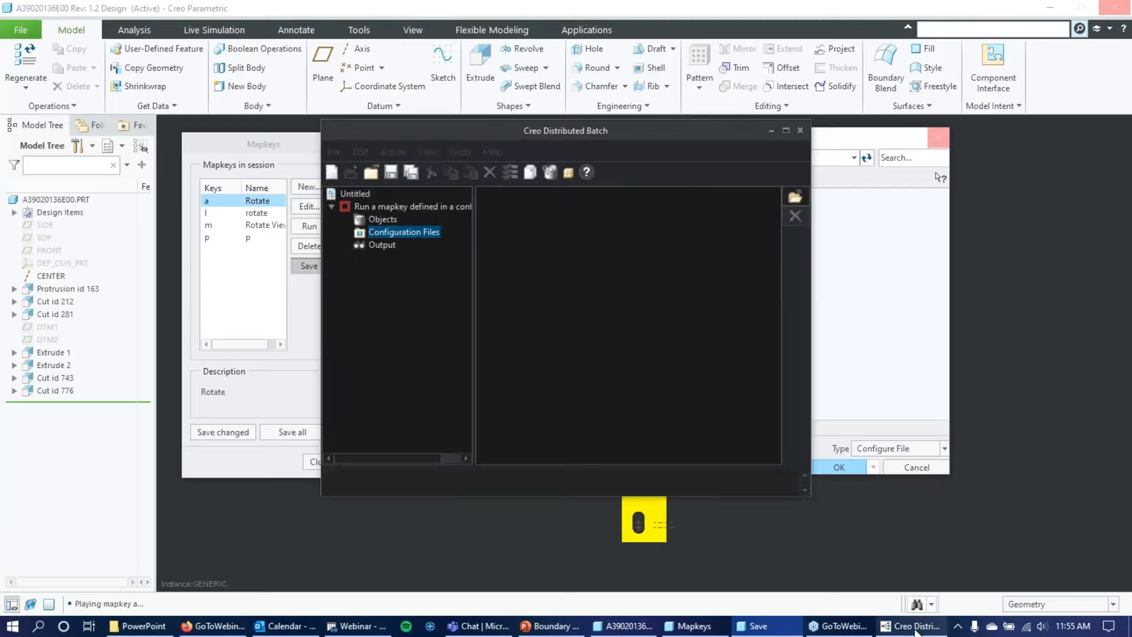
click(795, 197)
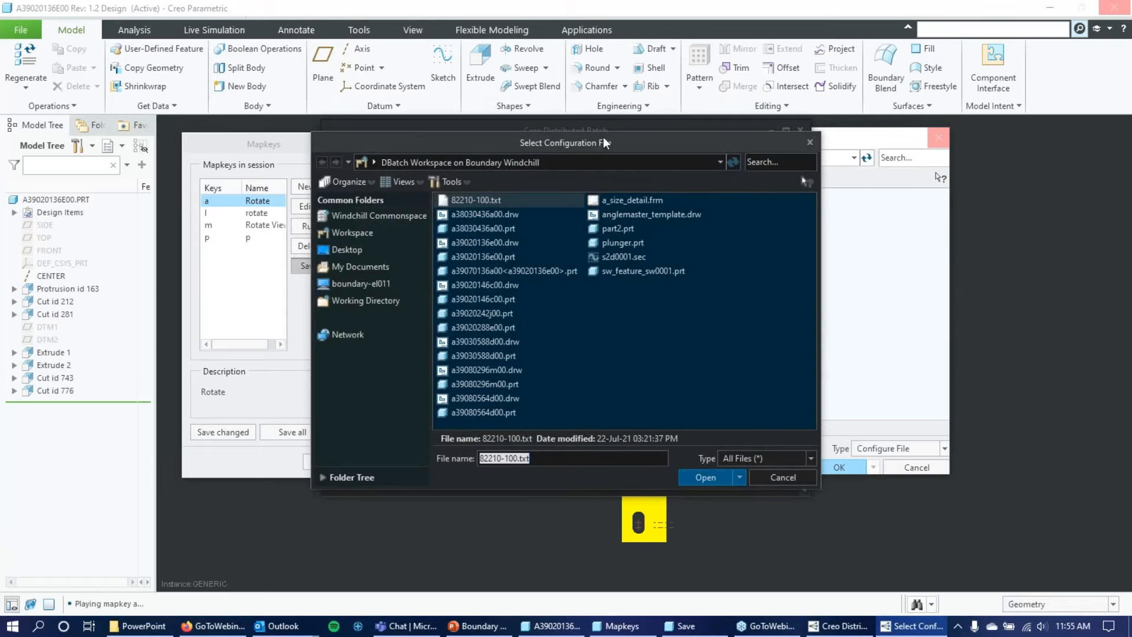
drag(604, 151, 686, 124)
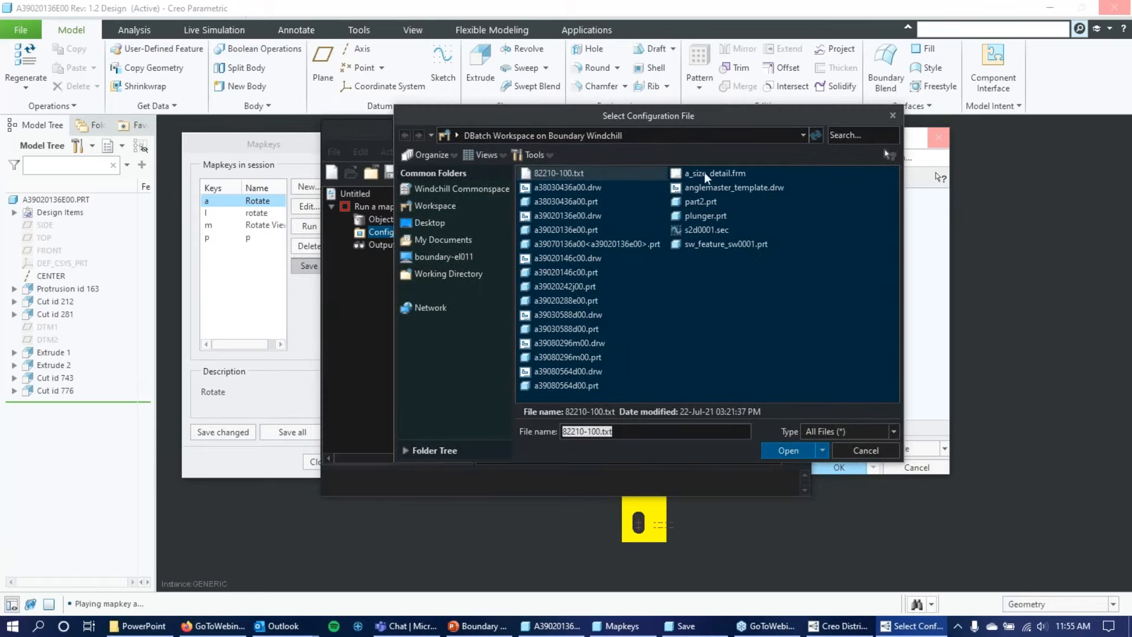
click(477, 240)
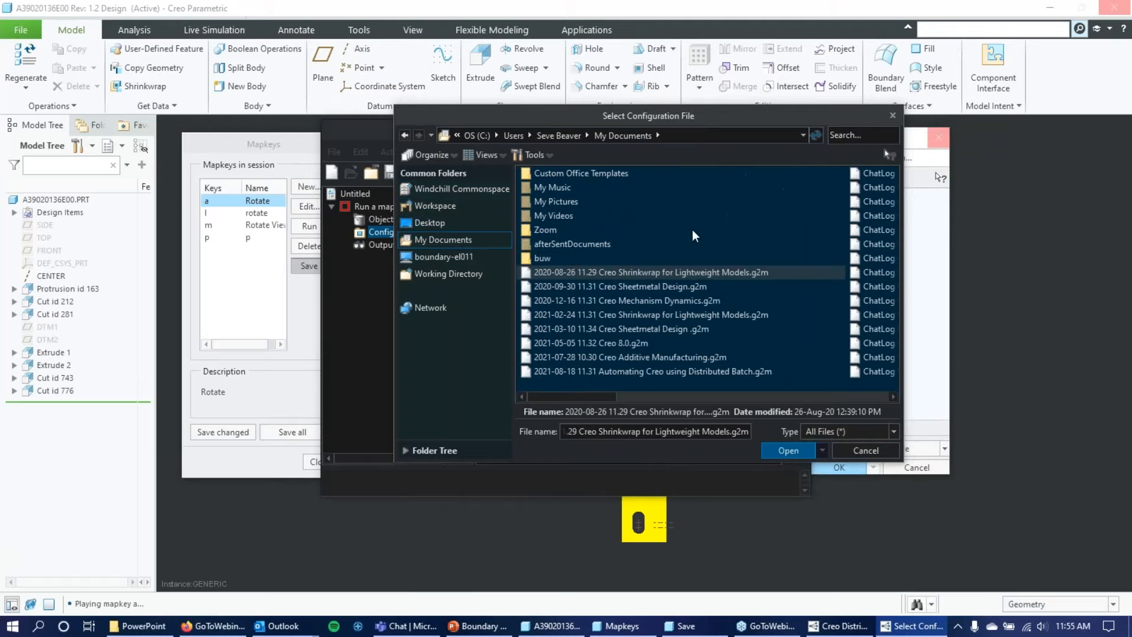
scroll(693, 234, down, 2)
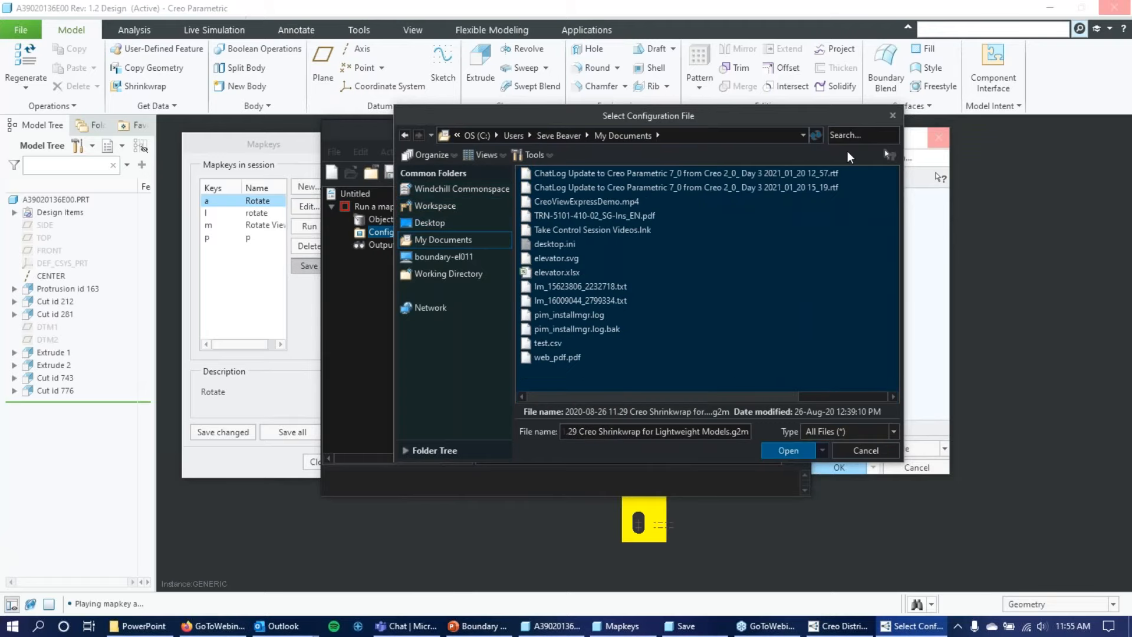
click(893, 116)
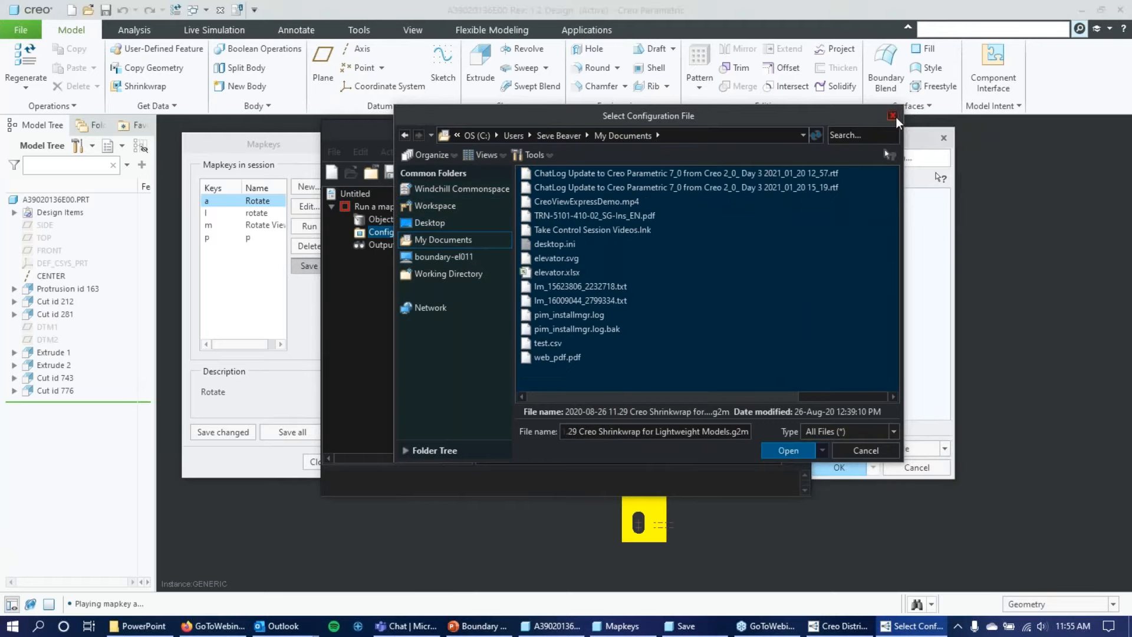
click(883, 143)
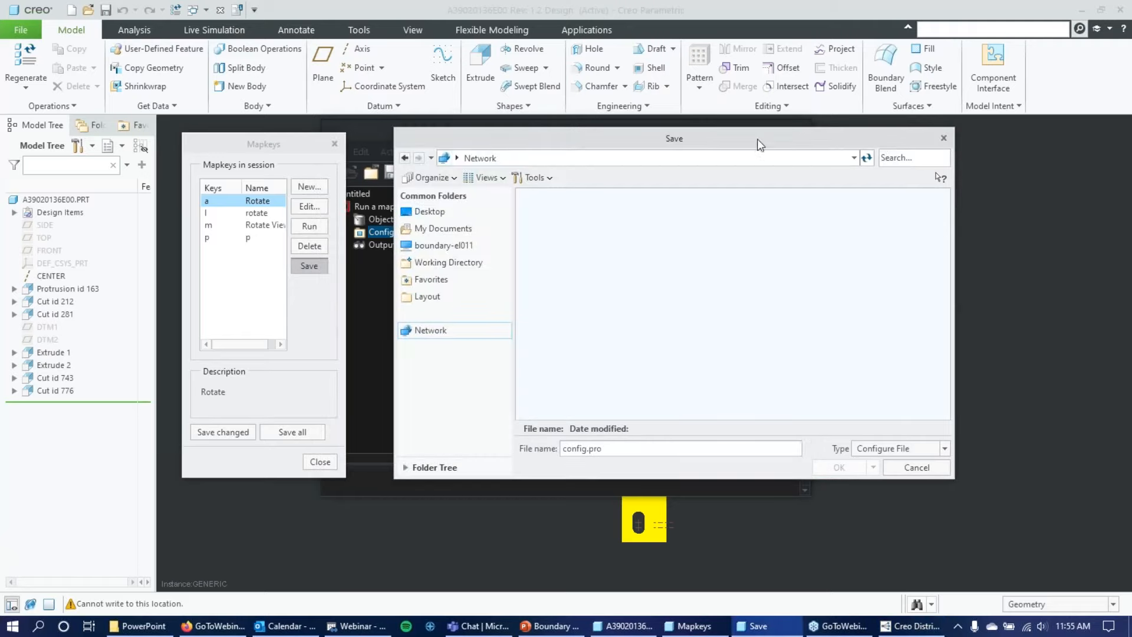
drag(660, 143, 516, 133)
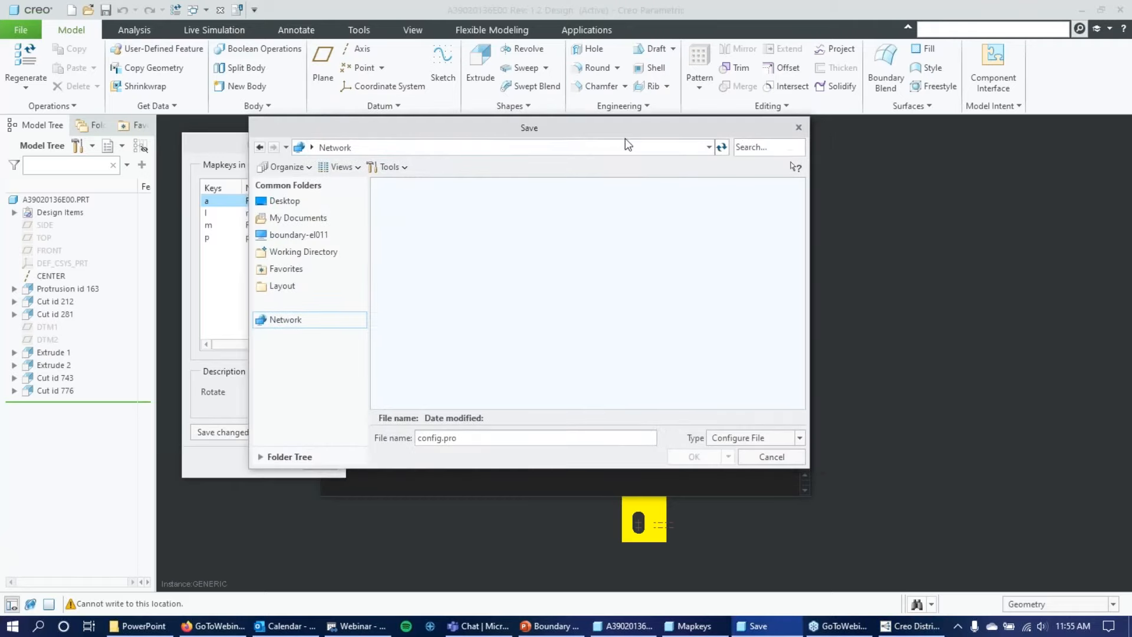
click(798, 128)
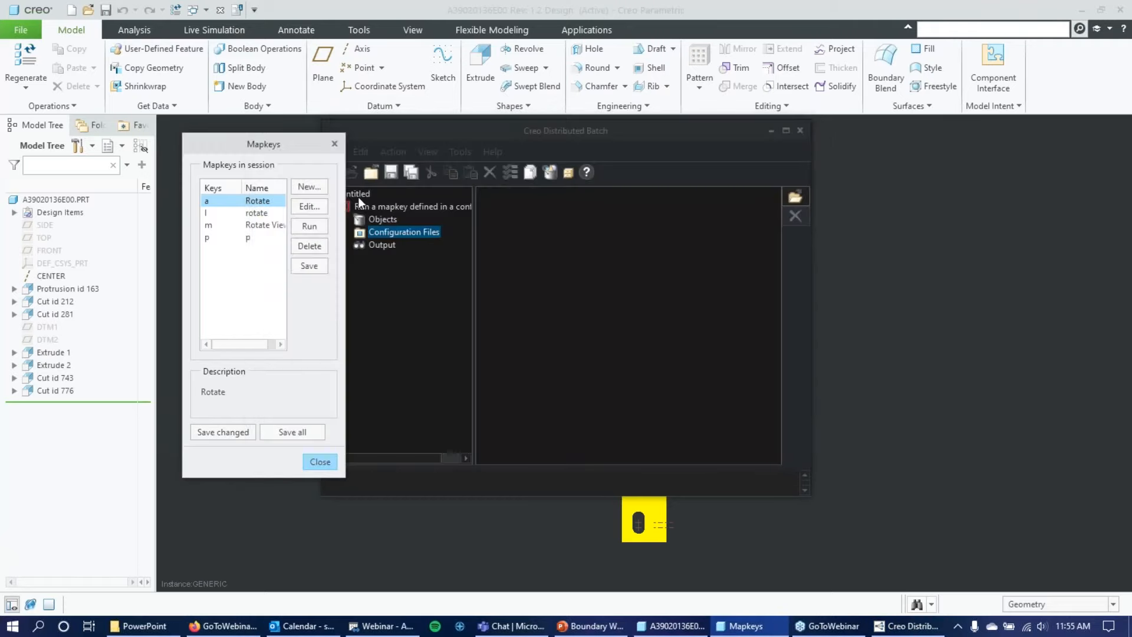
Step: Save the Rotate mapkey to config.pro on the Desktop
drag(281, 140, 175, 129)
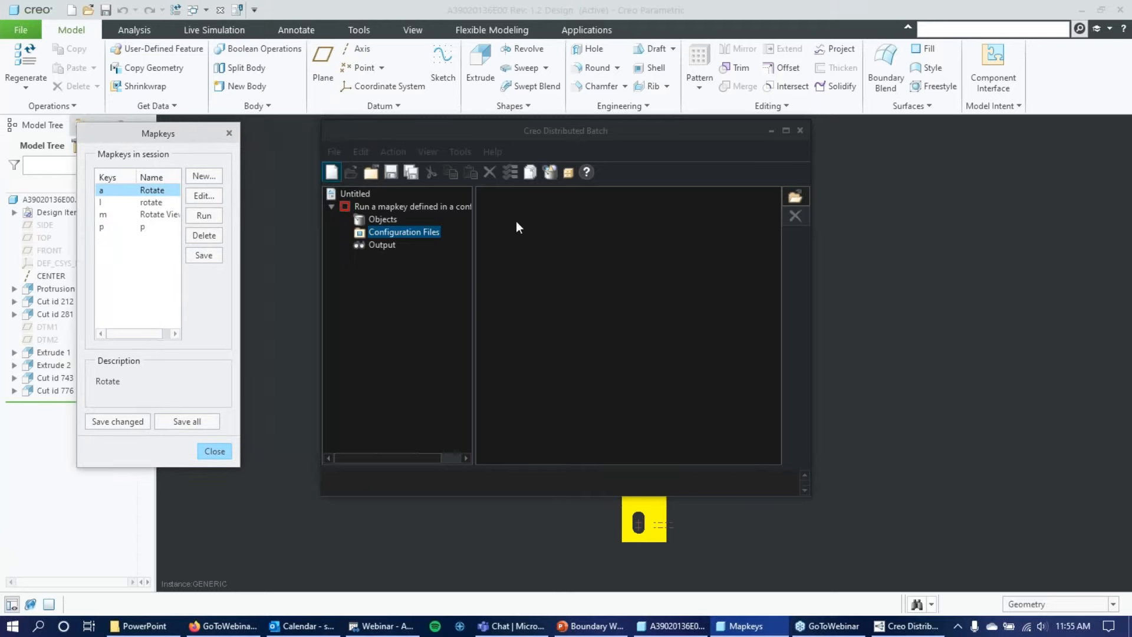
click(204, 255)
click(282, 201)
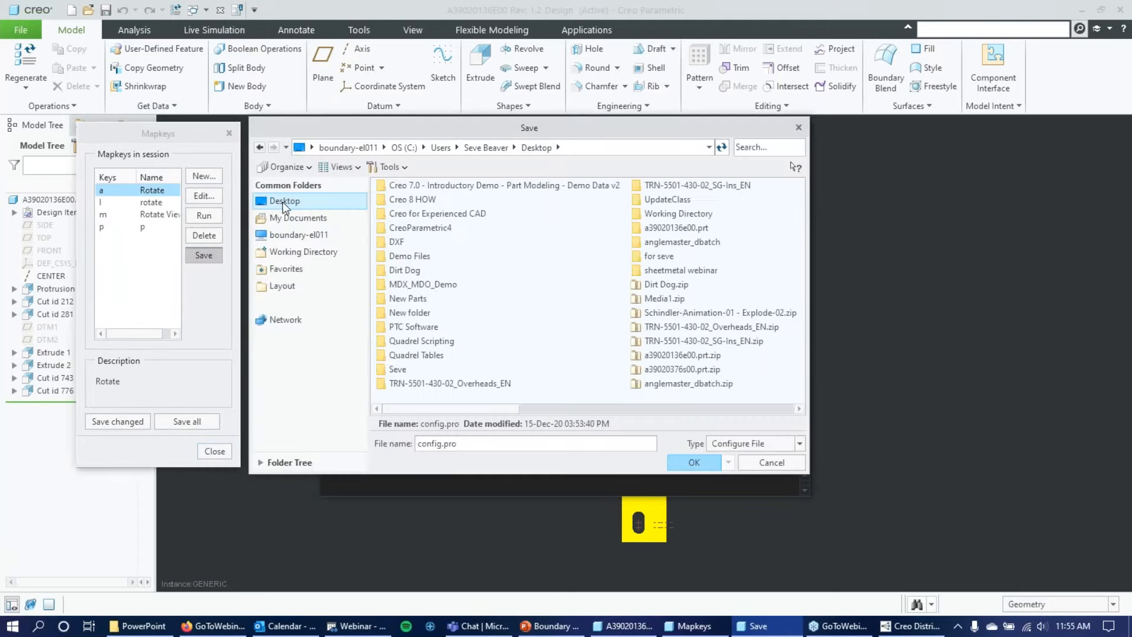
click(695, 463)
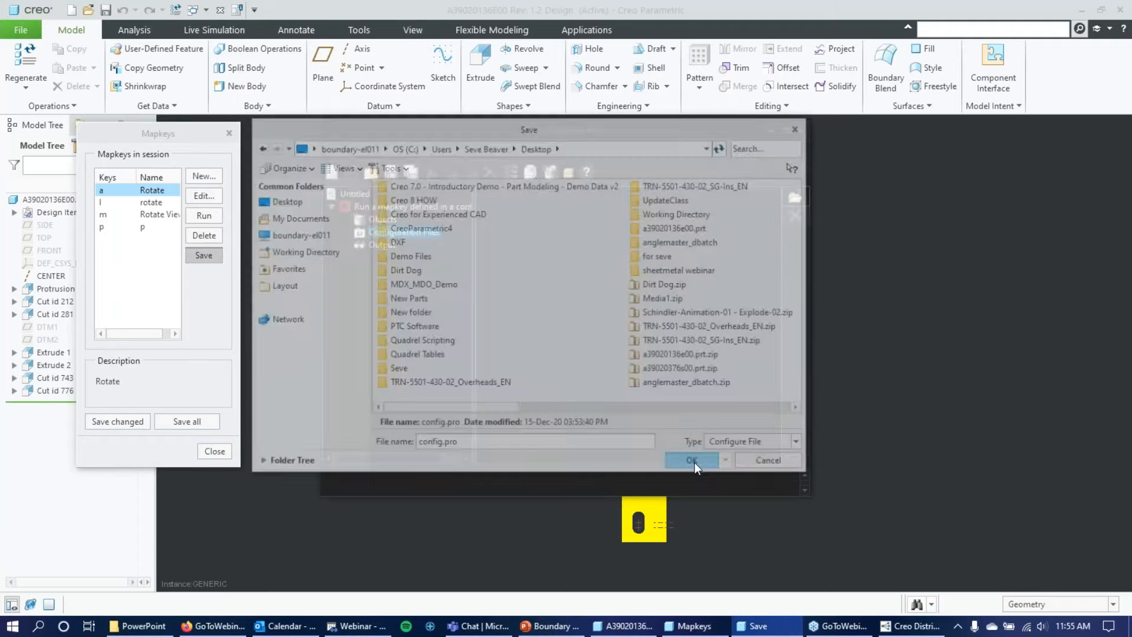
Step: Add config.pro from the Desktop to the Configuration Files of the Distributed Batch task group
click(796, 197)
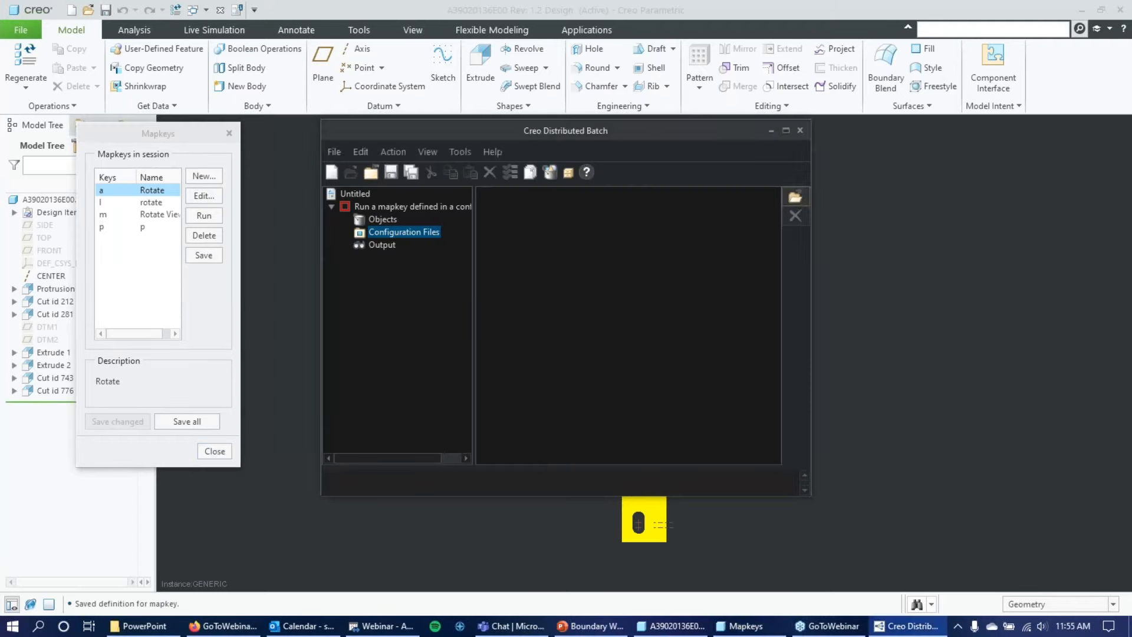
click(458, 223)
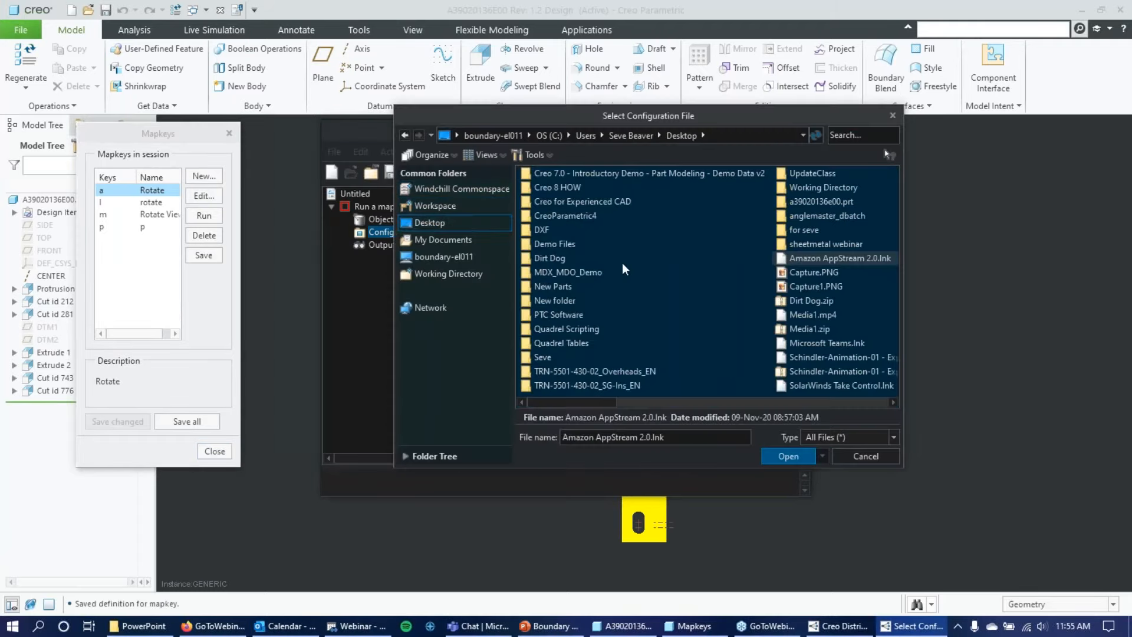
scroll(623, 265, down, 5)
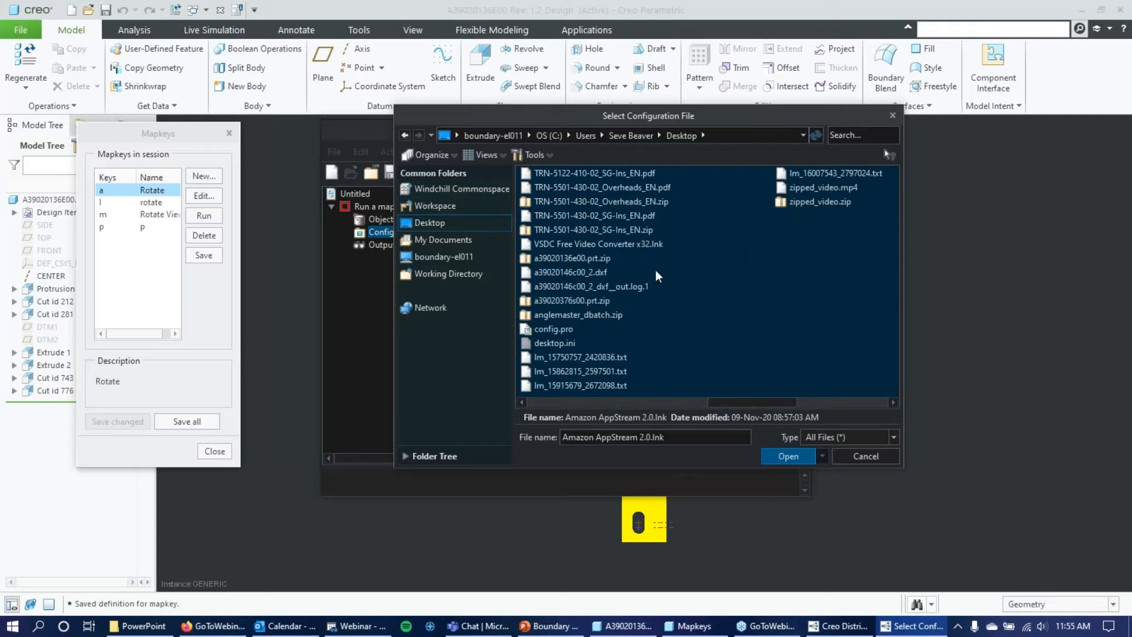
double_click(554, 329)
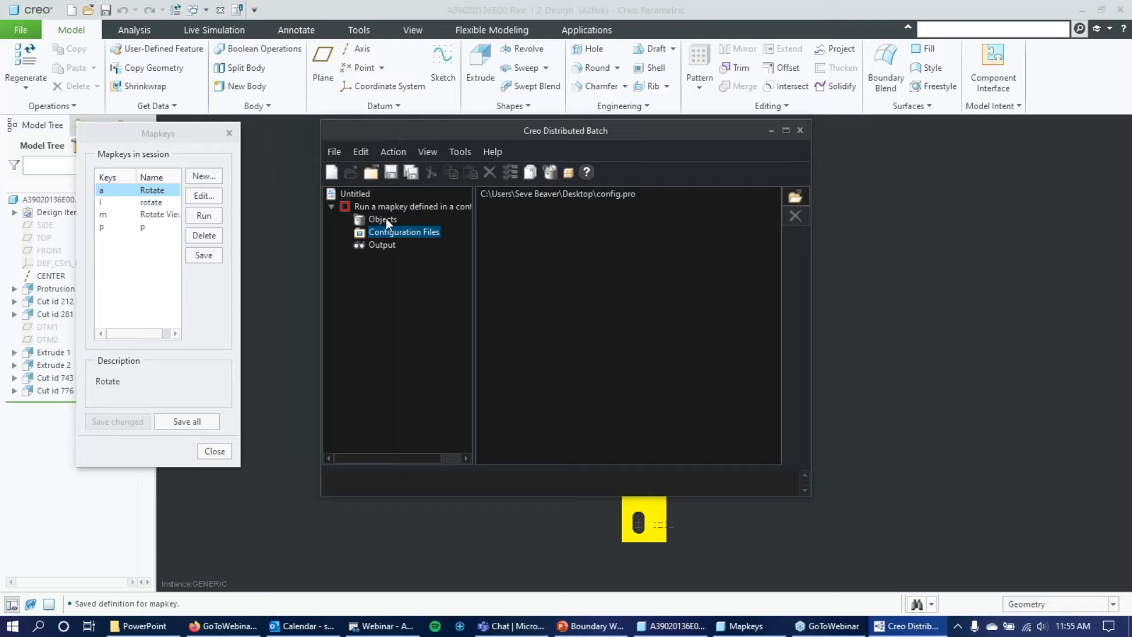
Step: Check the output destination options and start the "Run a mapkey defined in a config.pro" task group
click(381, 245)
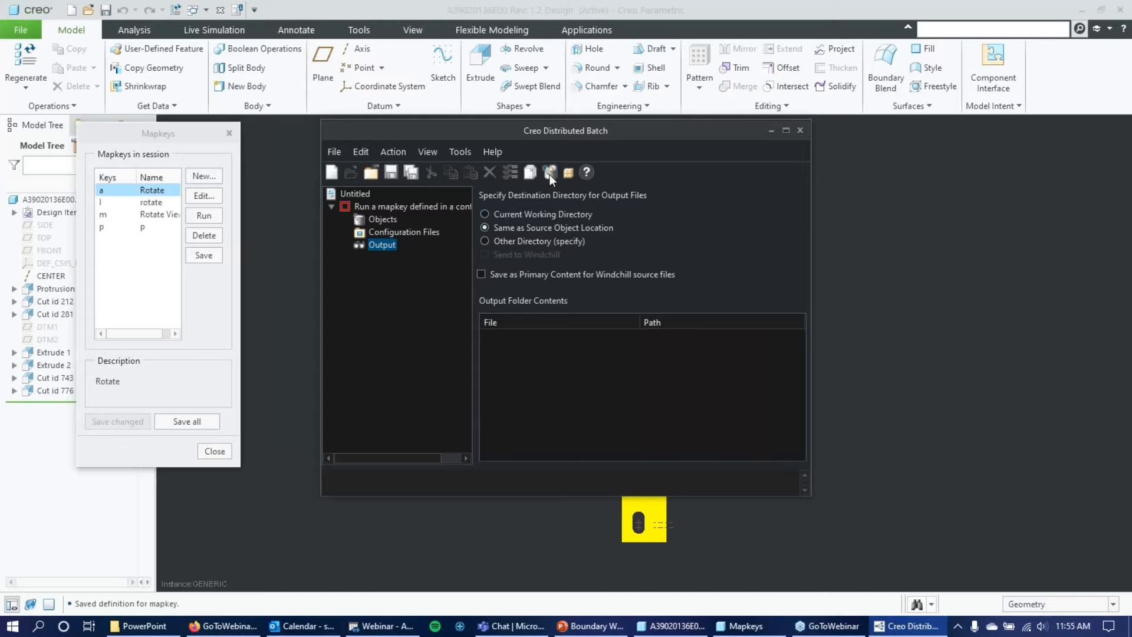
mouse_move(599, 131)
mouse_down()
mouse_move(647, 125)
mouse_move(700, 140)
mouse_move(599, 143)
mouse_up()
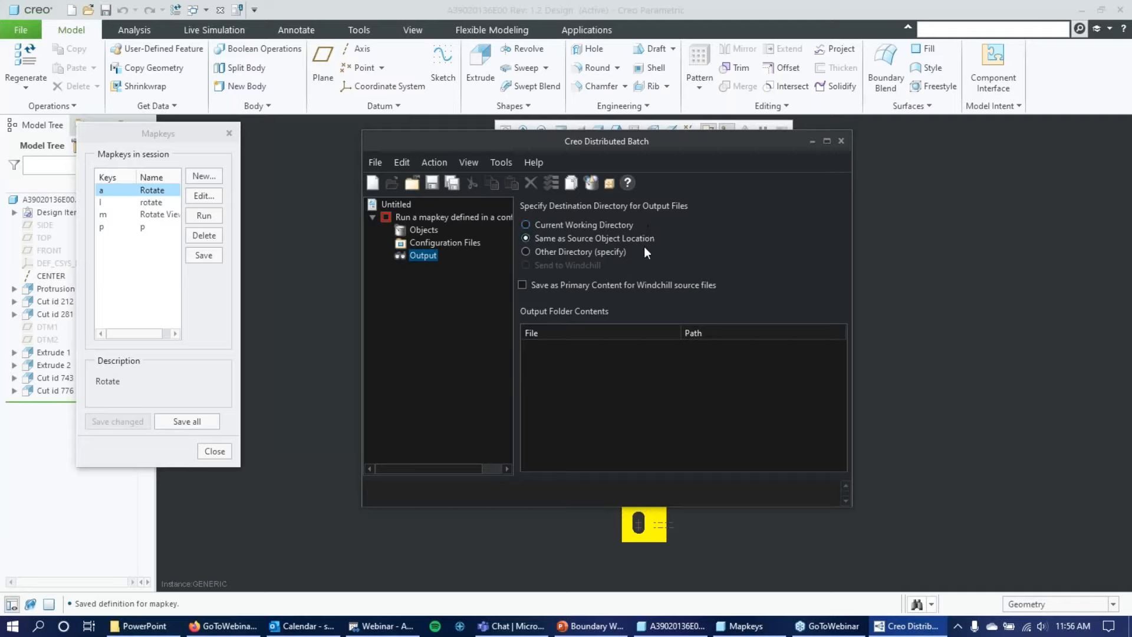
click(443, 218)
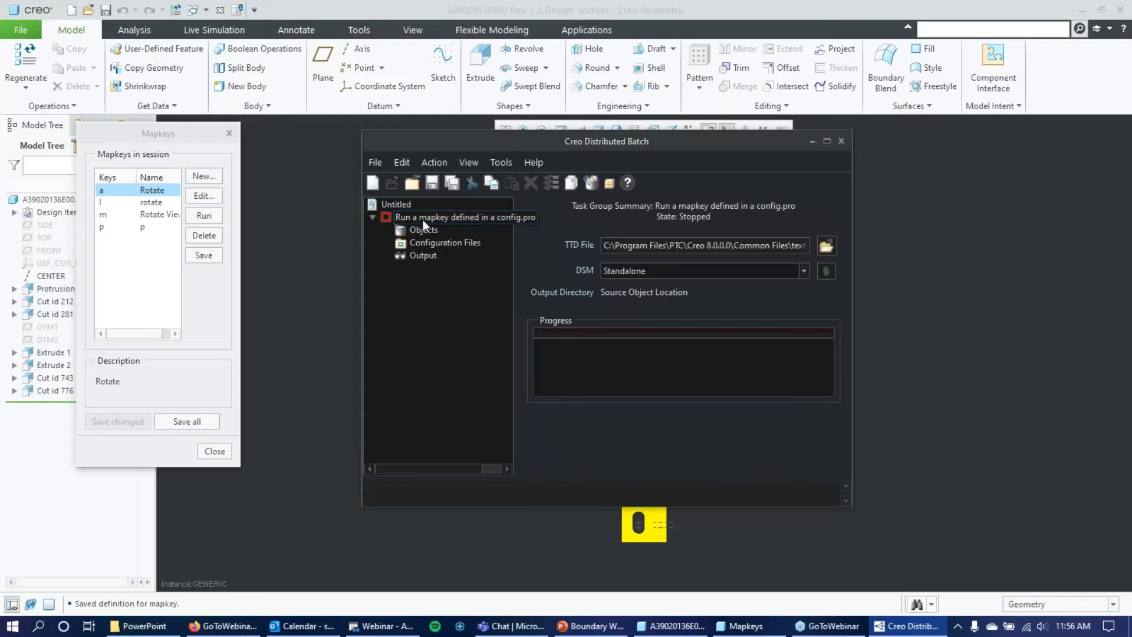
right_click(430, 218)
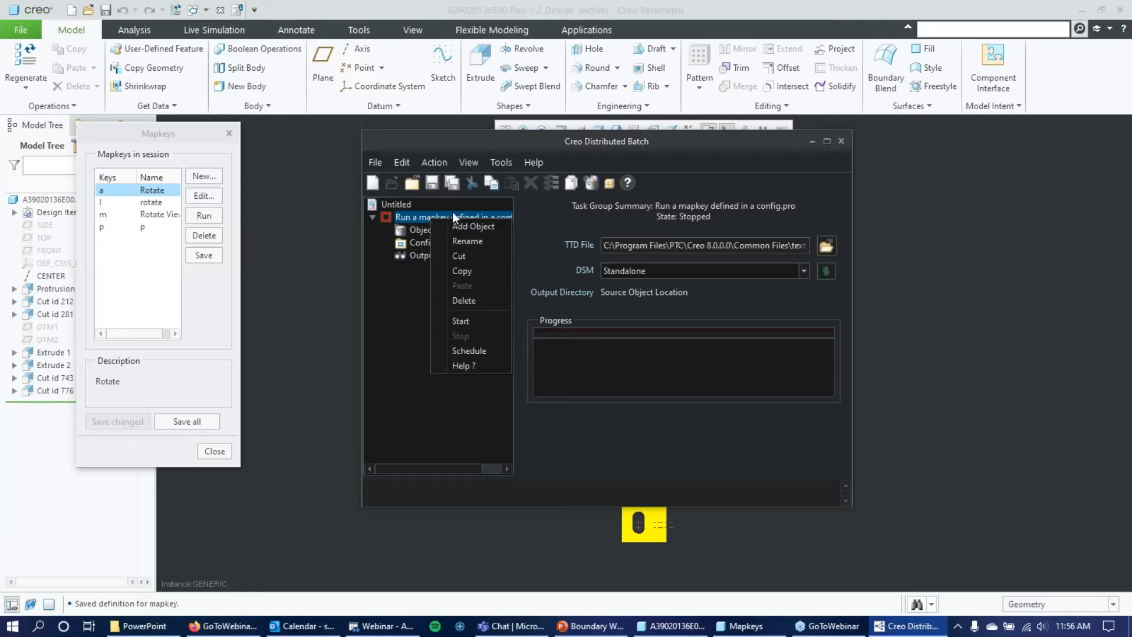
click(469, 321)
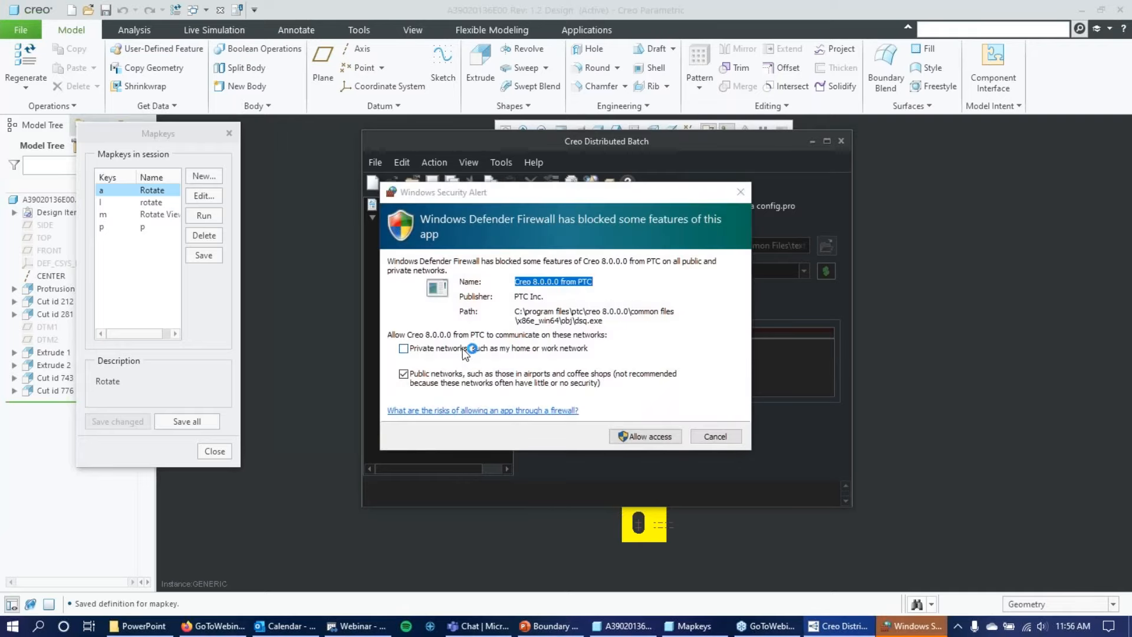
Step: Allow Creo 8.0.0.0 from PTC through Windows Defender Firewall on both private and public networks
click(459, 351)
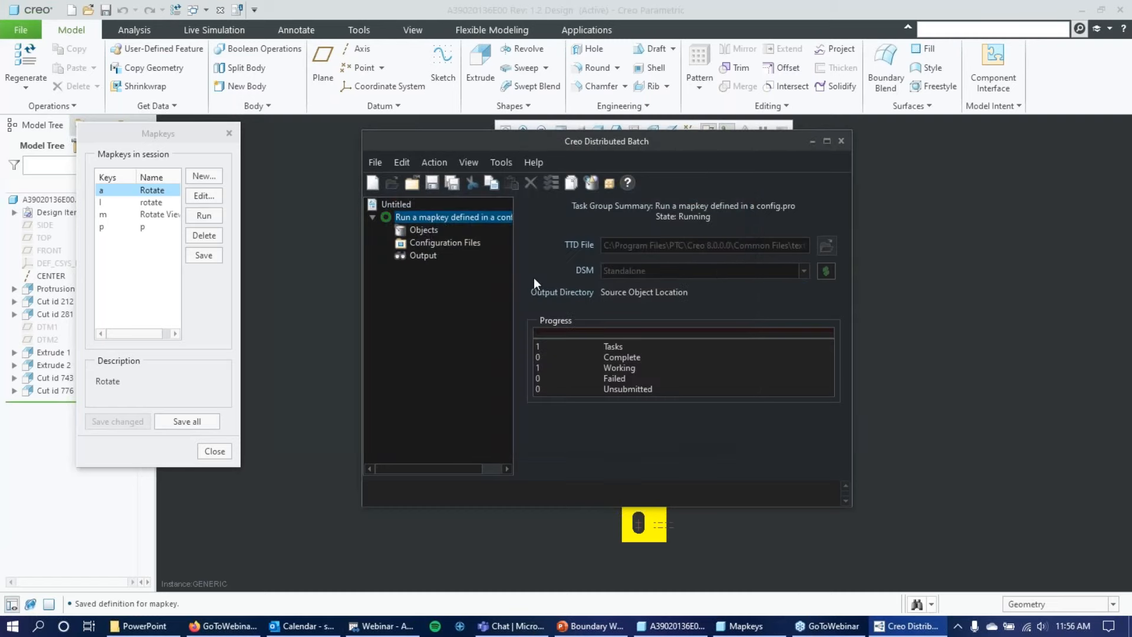
click(456, 347)
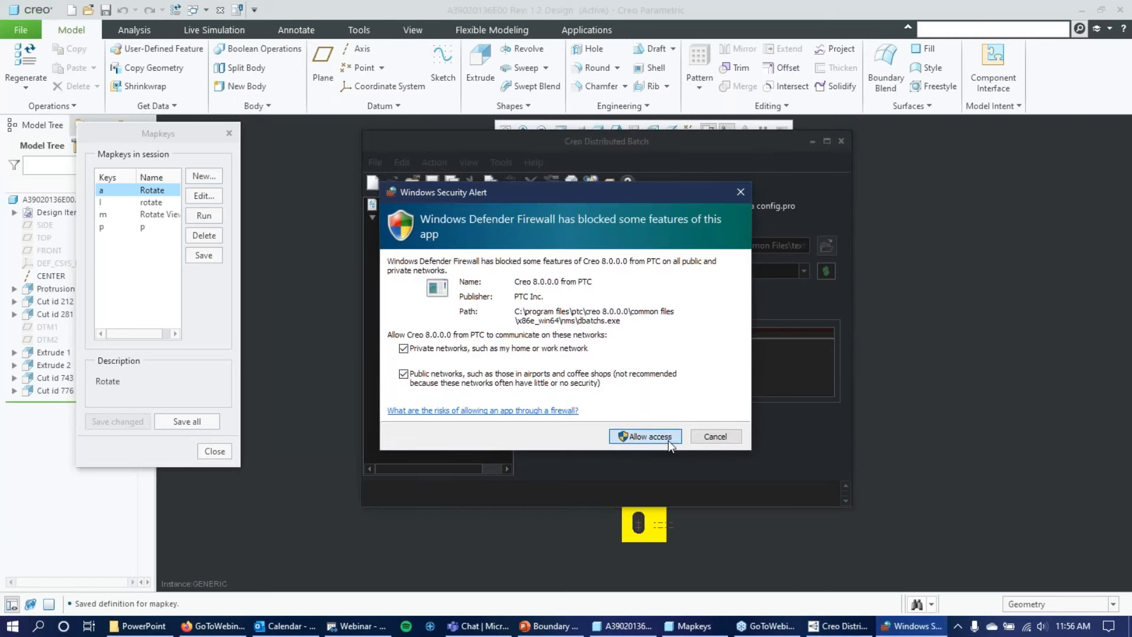
click(667, 440)
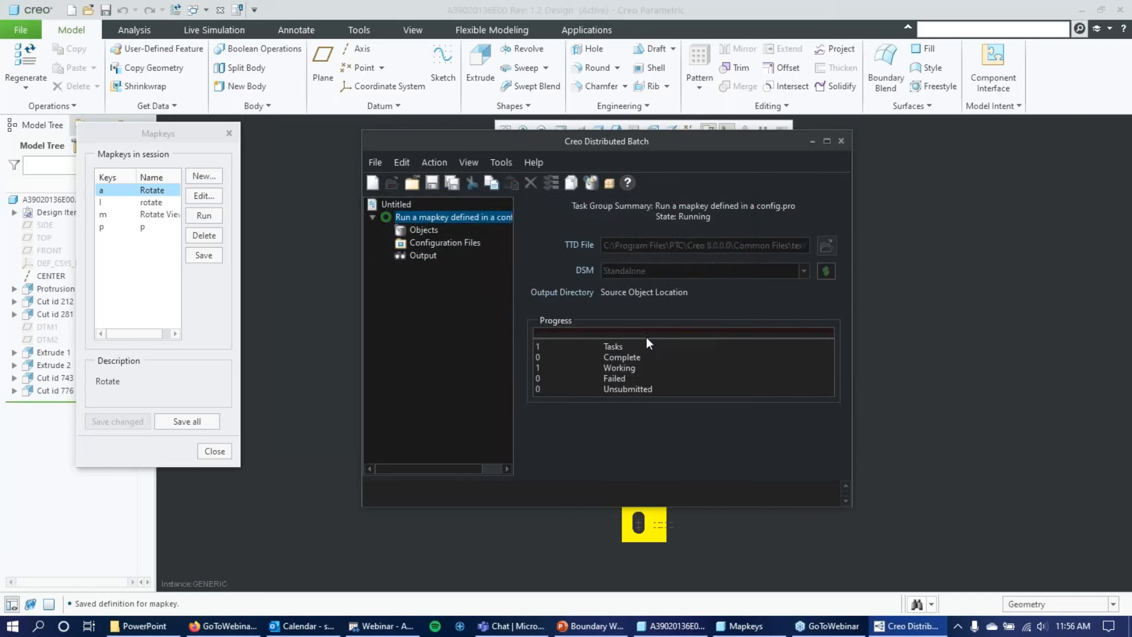
Step: Check the part's processing status in the task group's object list and in the task group summary
click(423, 230)
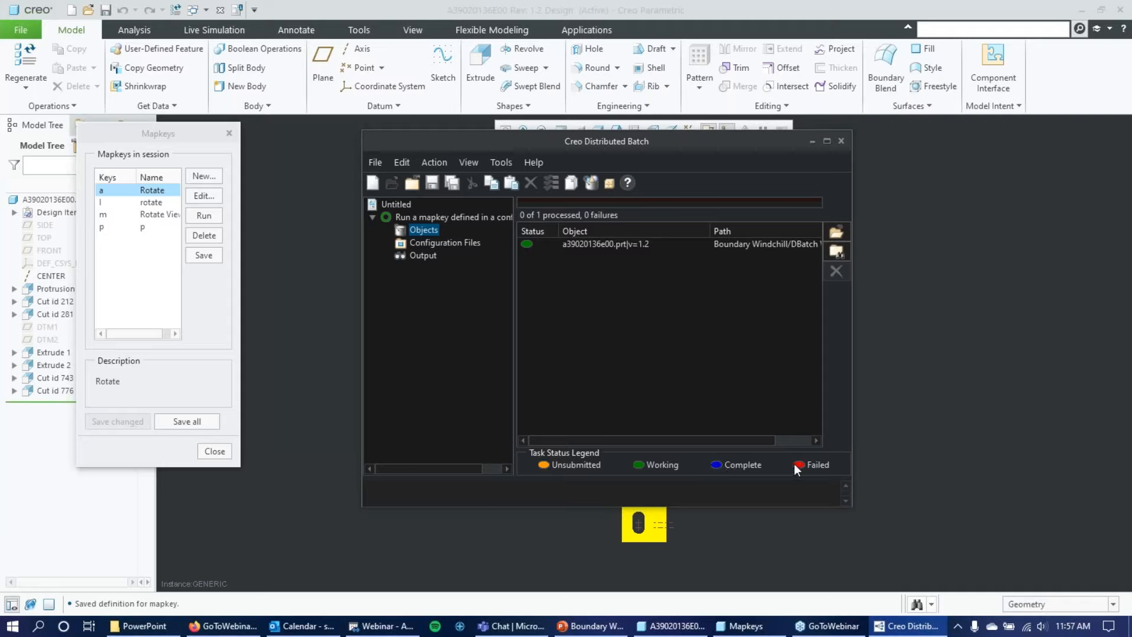
click(447, 216)
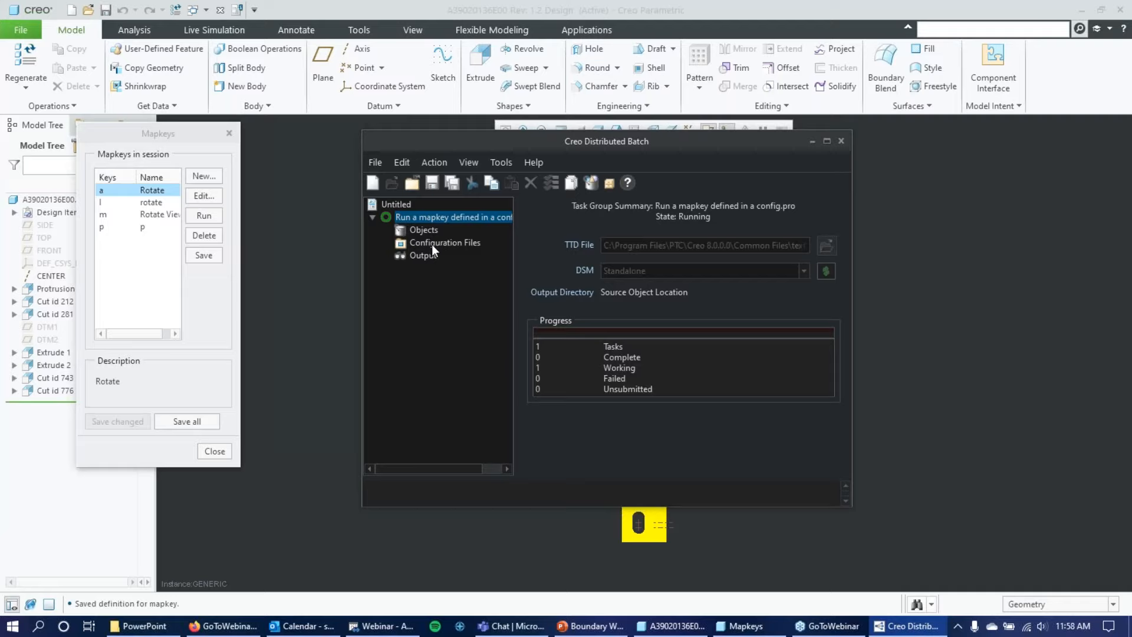
Step: Close the Mapkeys dialog, bring the Creo Distributed Batch window back up, and recheck the part's status in the object list
click(229, 133)
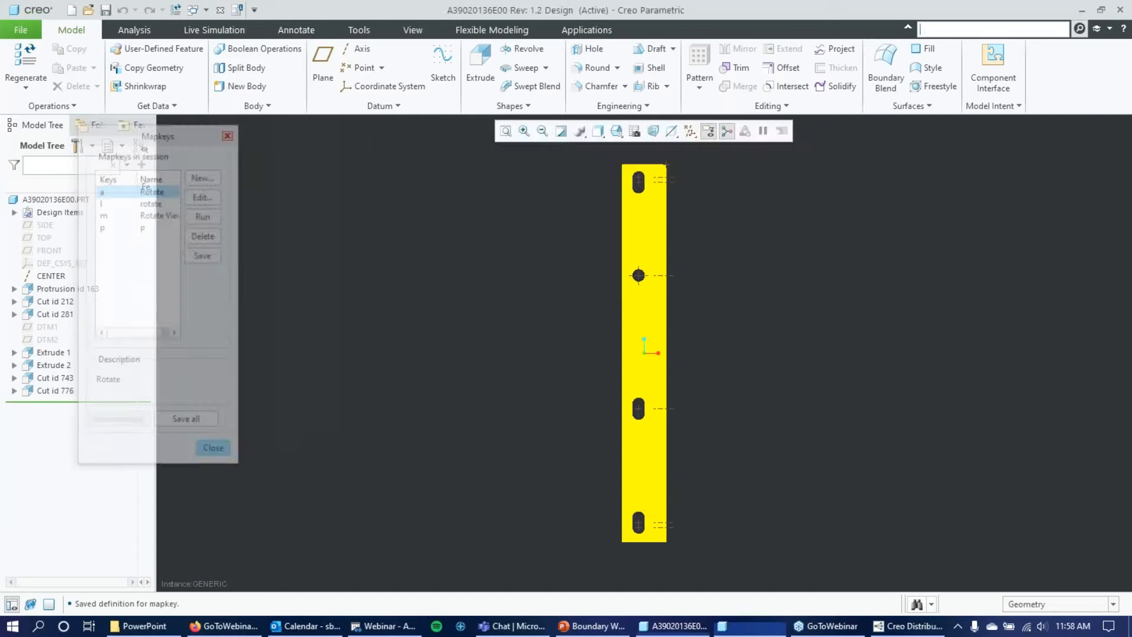
click(902, 625)
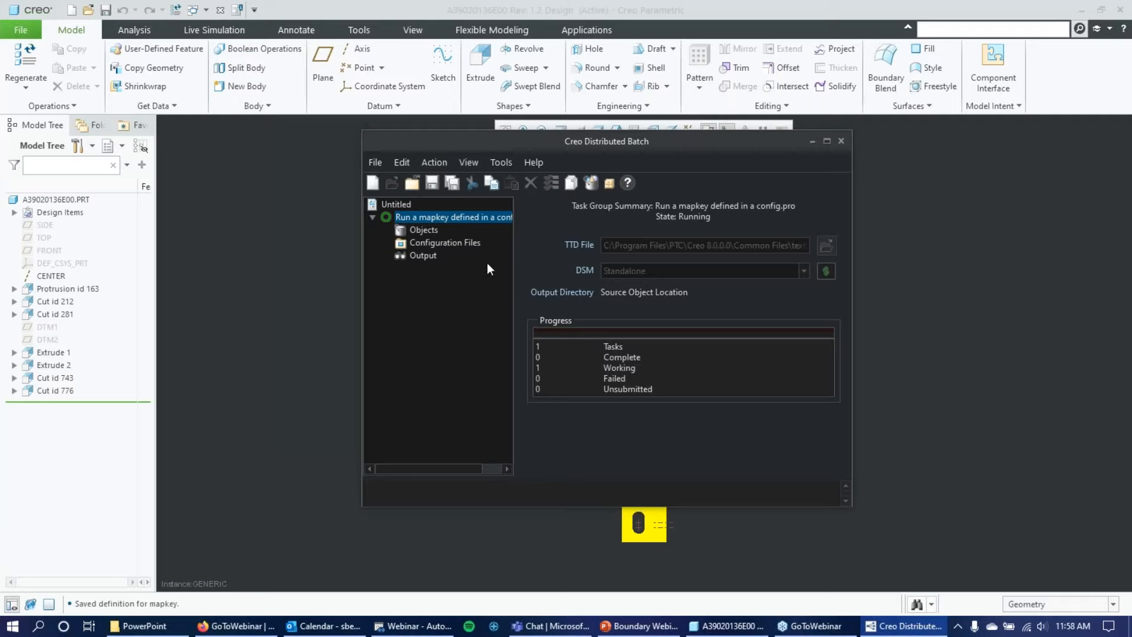
drag(667, 140, 481, 119)
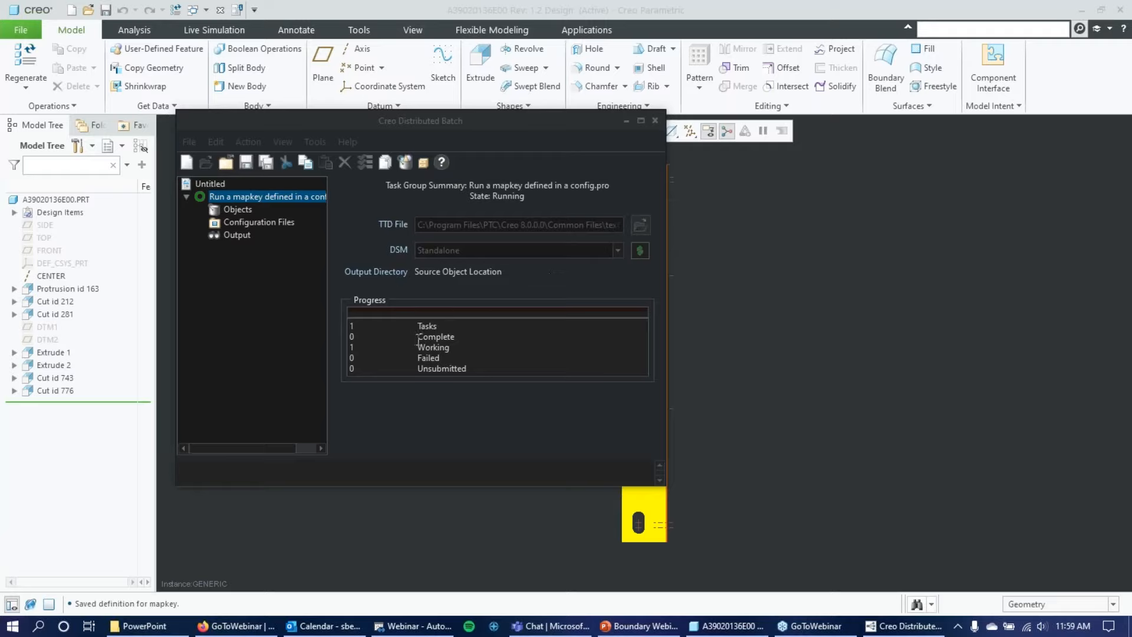
click(237, 210)
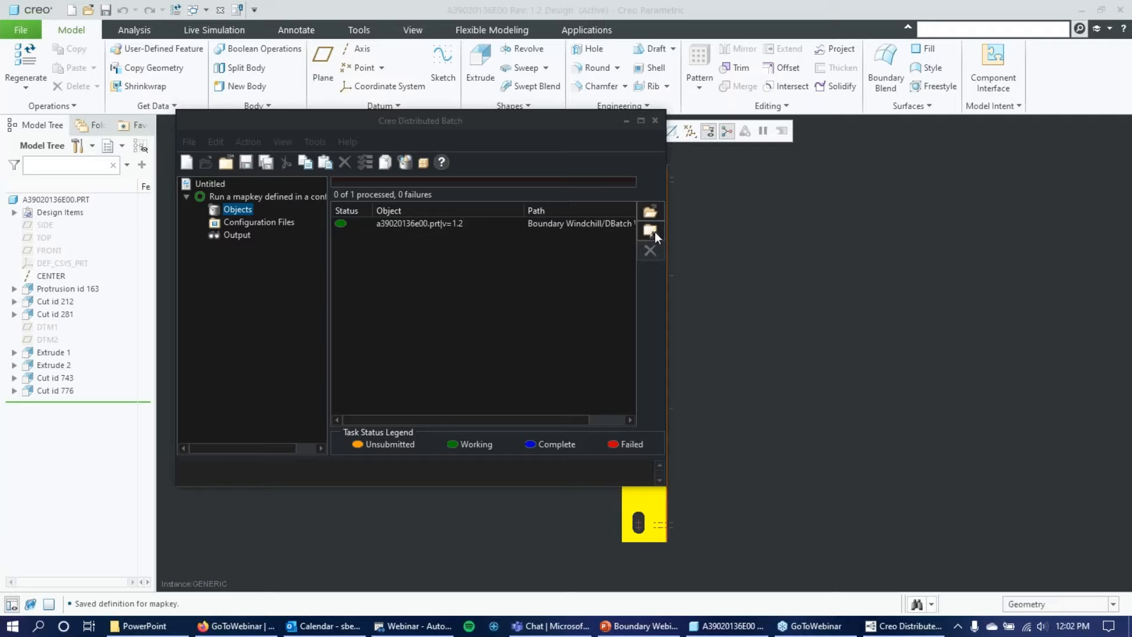
click(441, 255)
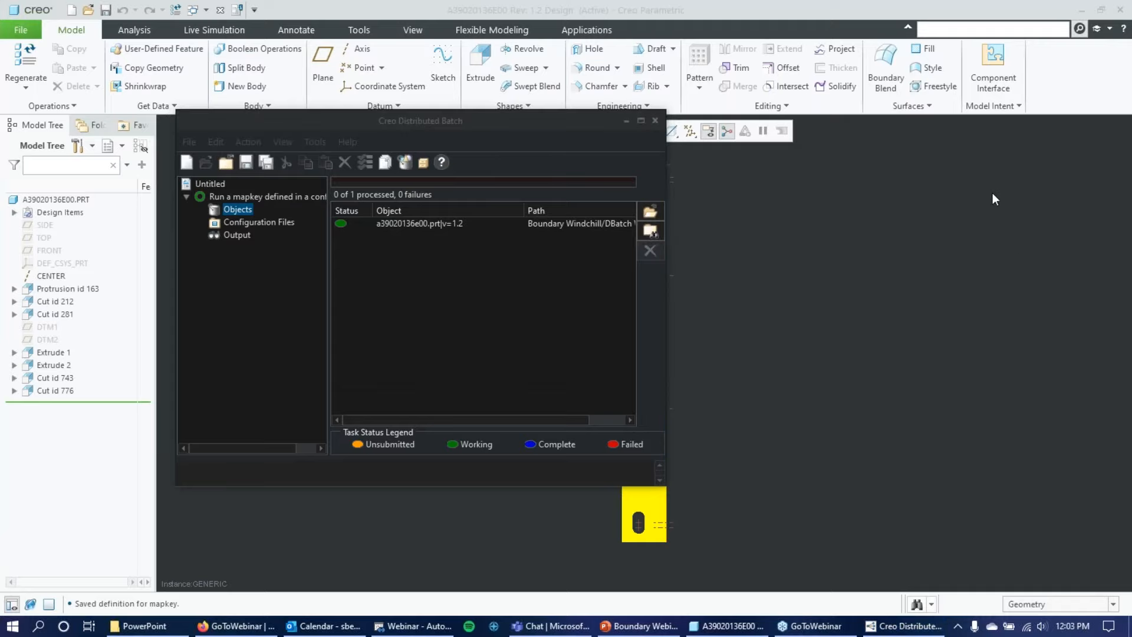
click(651, 231)
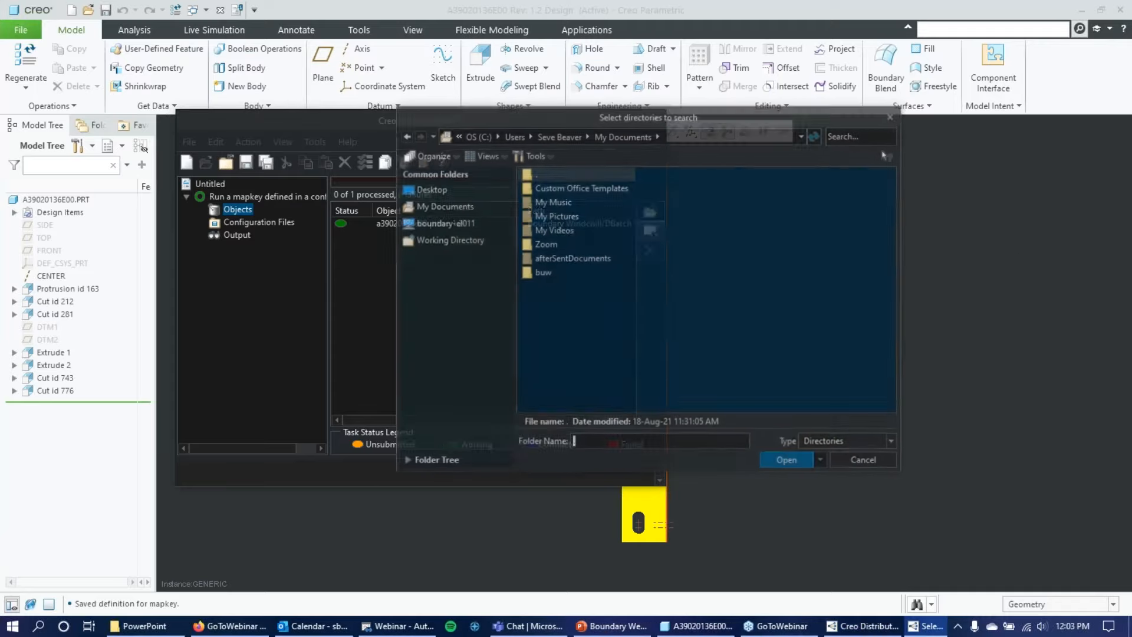
drag(702, 118, 619, 73)
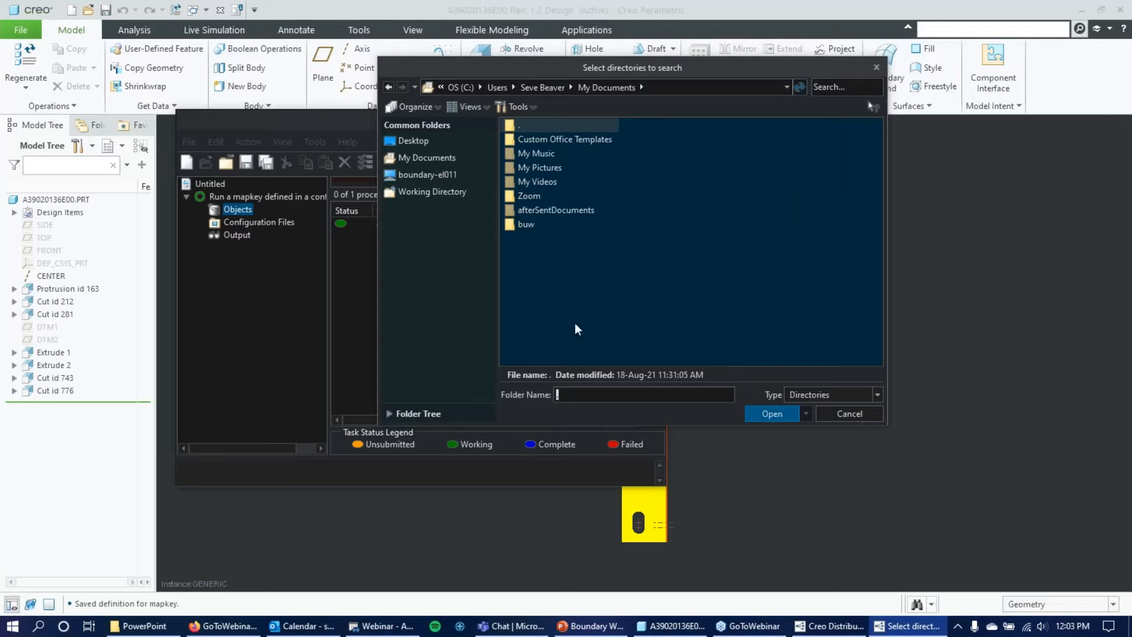
drag(618, 69, 447, 118)
click(673, 461)
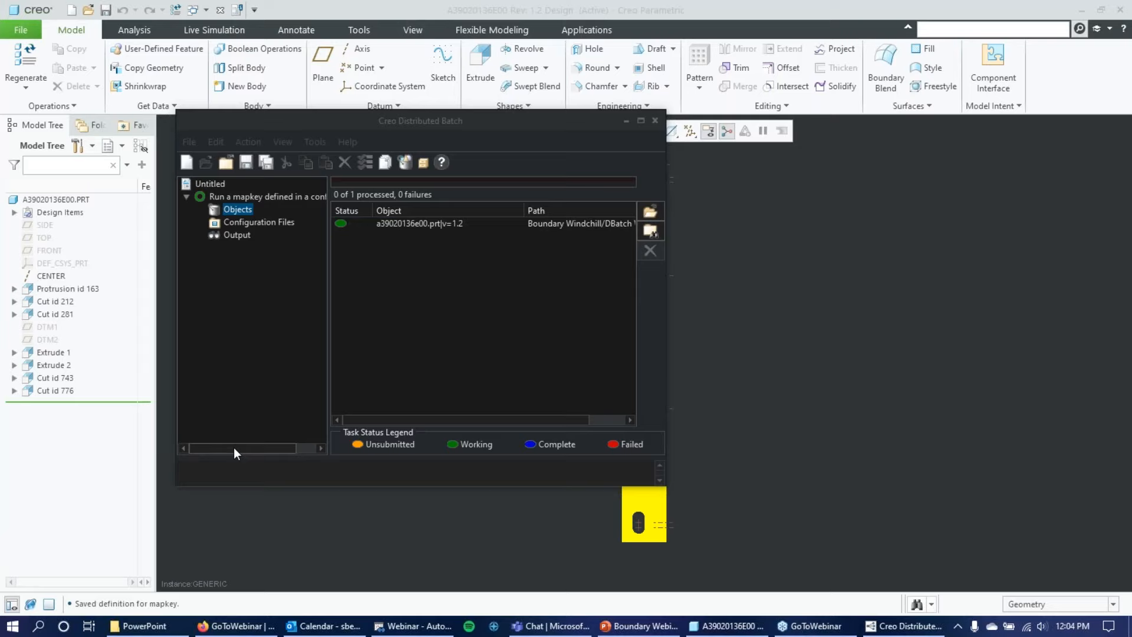
Step: Open Task Manager and look through the running processes for Creo 8.0.0.0 activity
key(ctrl+shift+Escape)
scroll(192, 229, down, 5)
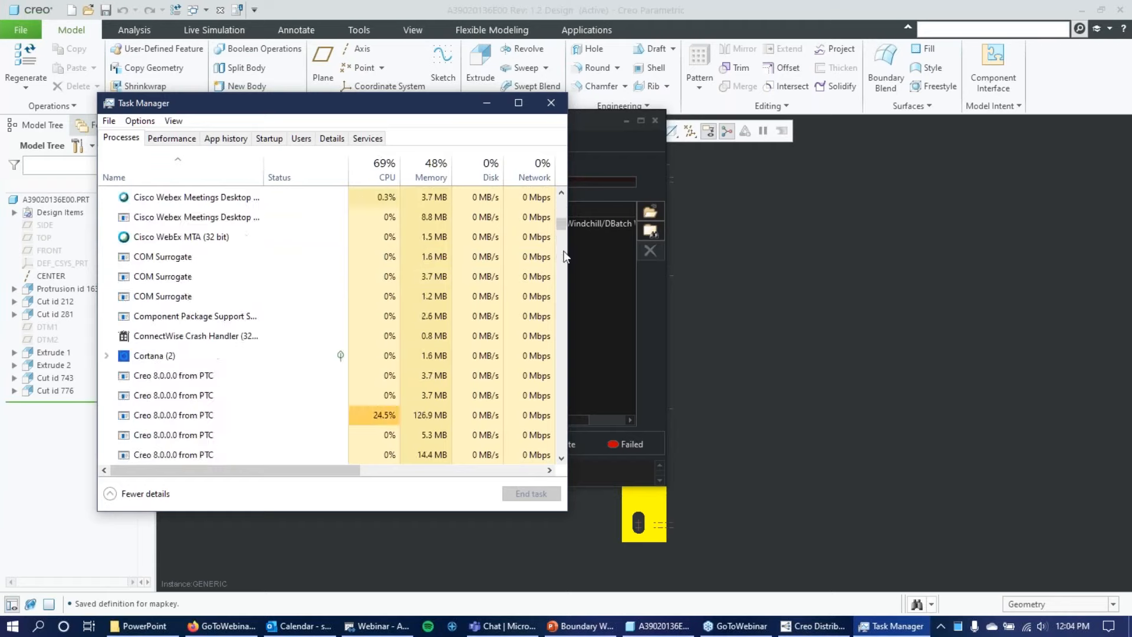
drag(561, 224, 897, 252)
scroll(267, 298, down, 4)
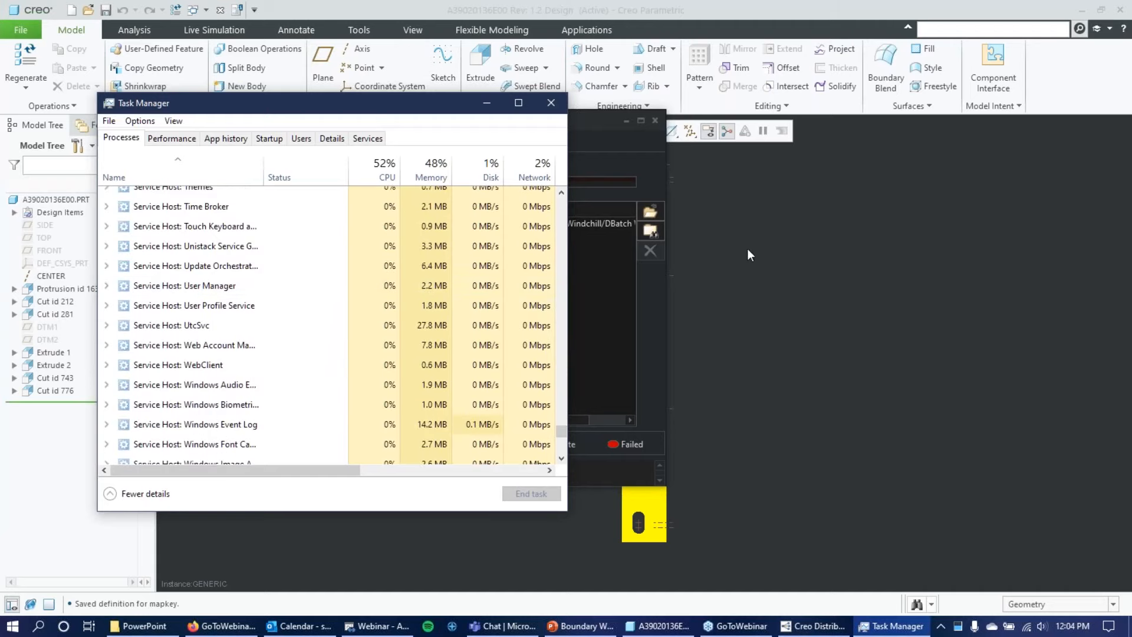
scroll(230, 283, up, 4)
scroll(227, 287, up, 8)
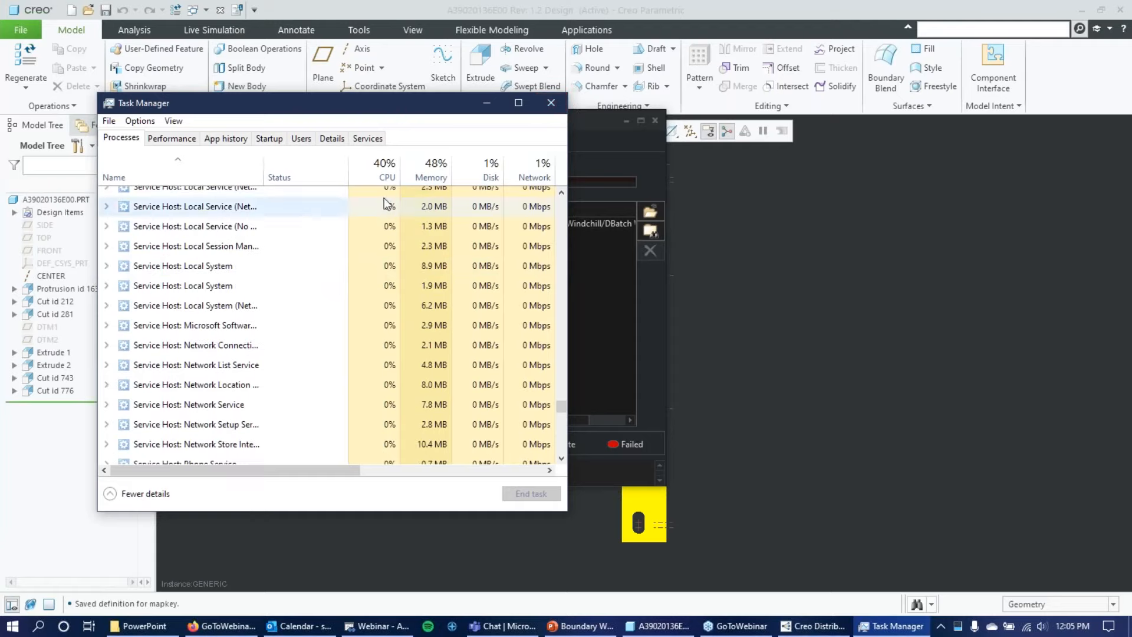
Step: Find the xtop.exe processes in Task Manager's detailed process list and compare their CPU and memory usage
click(341, 137)
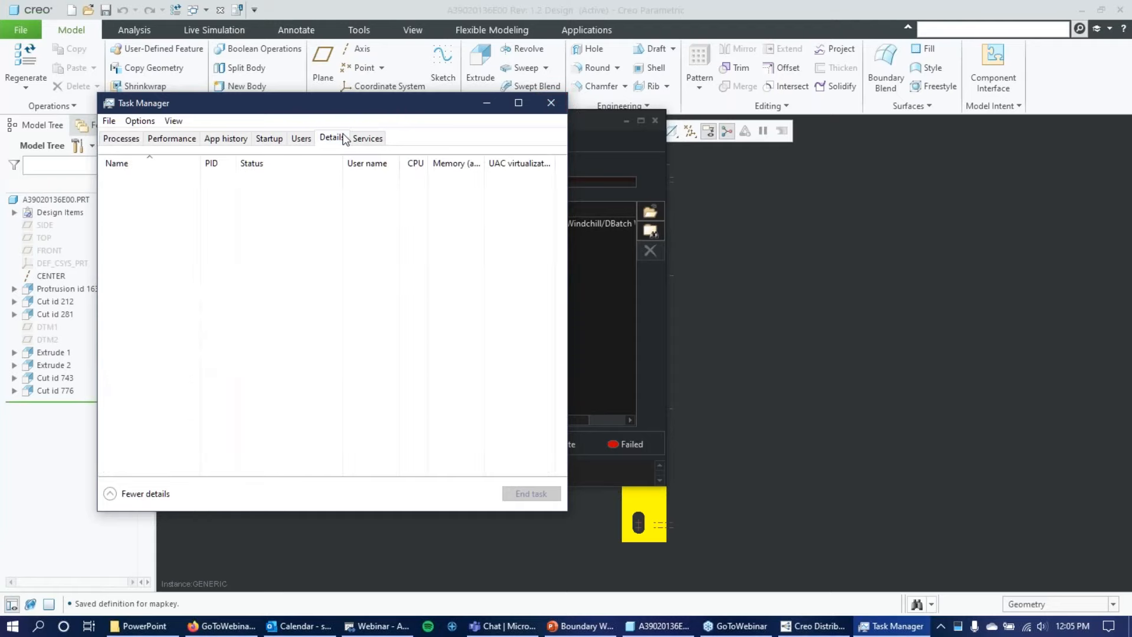
scroll(200, 273, down, 4)
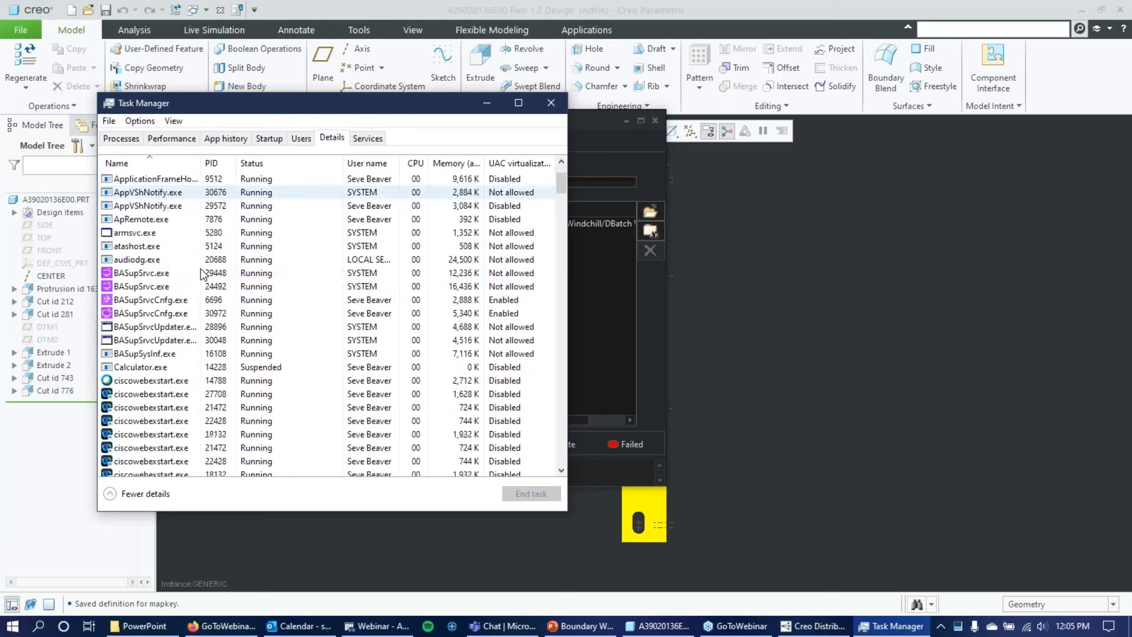
scroll(201, 268, down, 20)
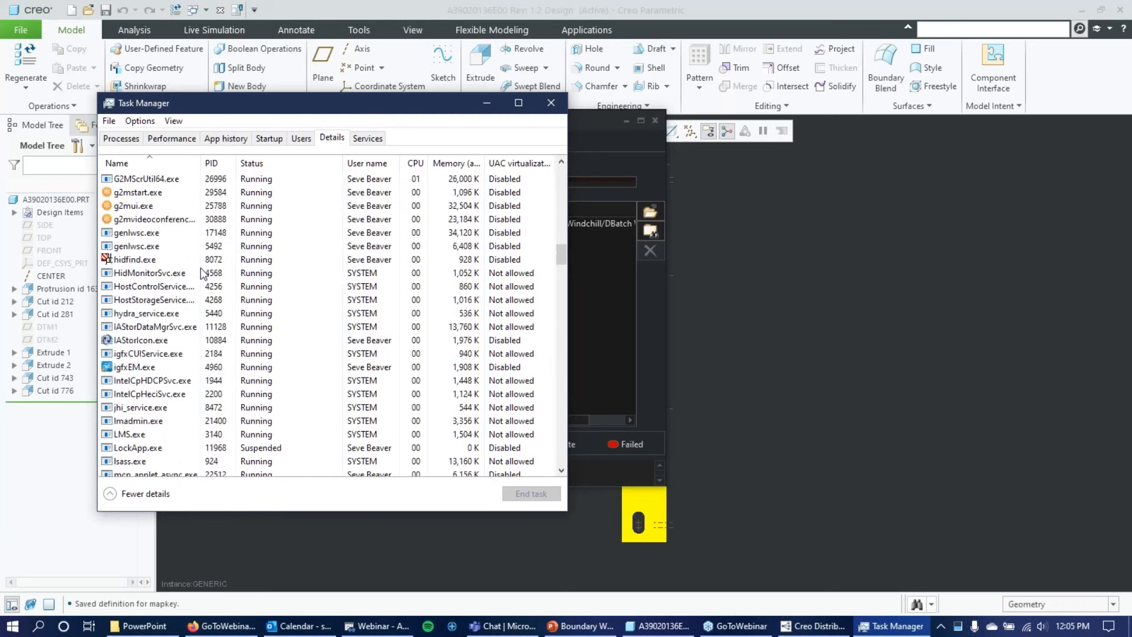
drag(561, 260, 580, 466)
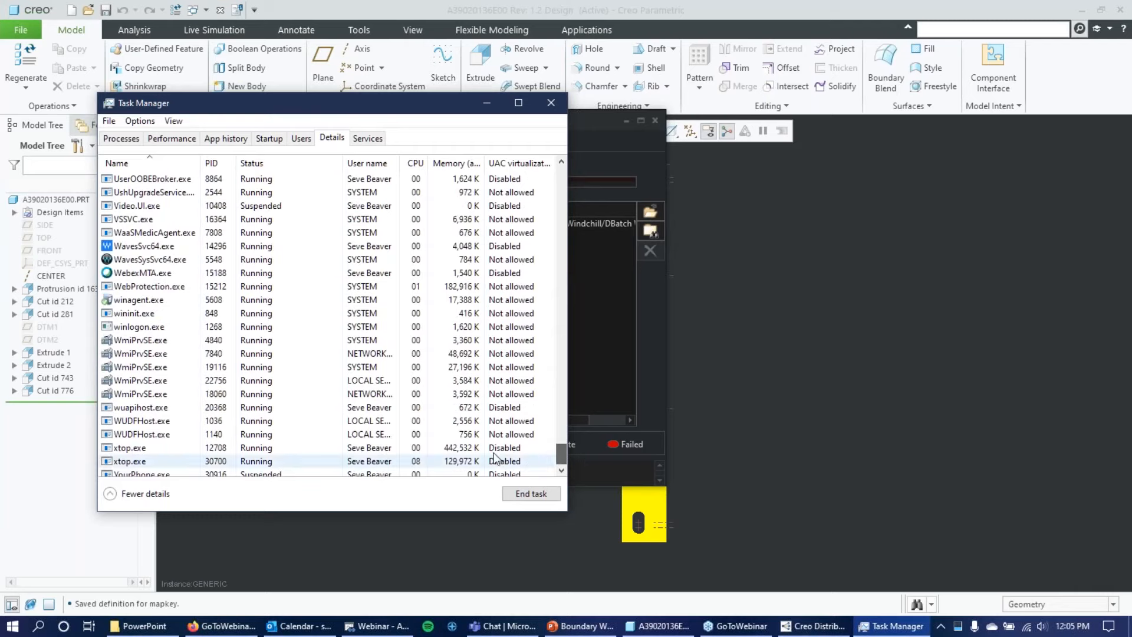
click(183, 433)
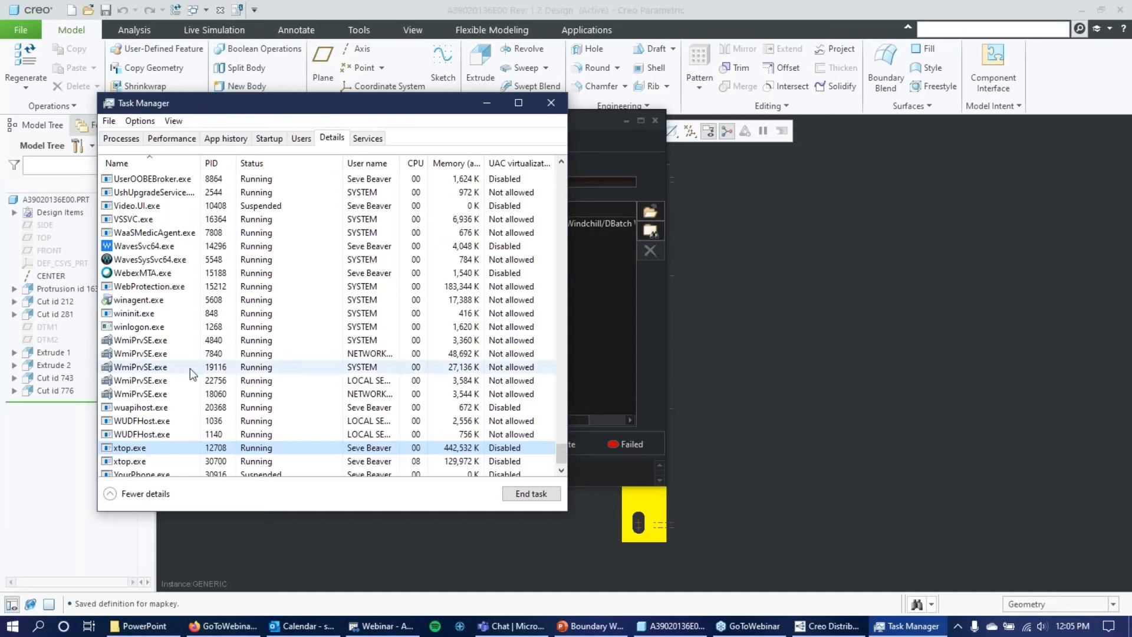
scroll(189, 372, down, 1)
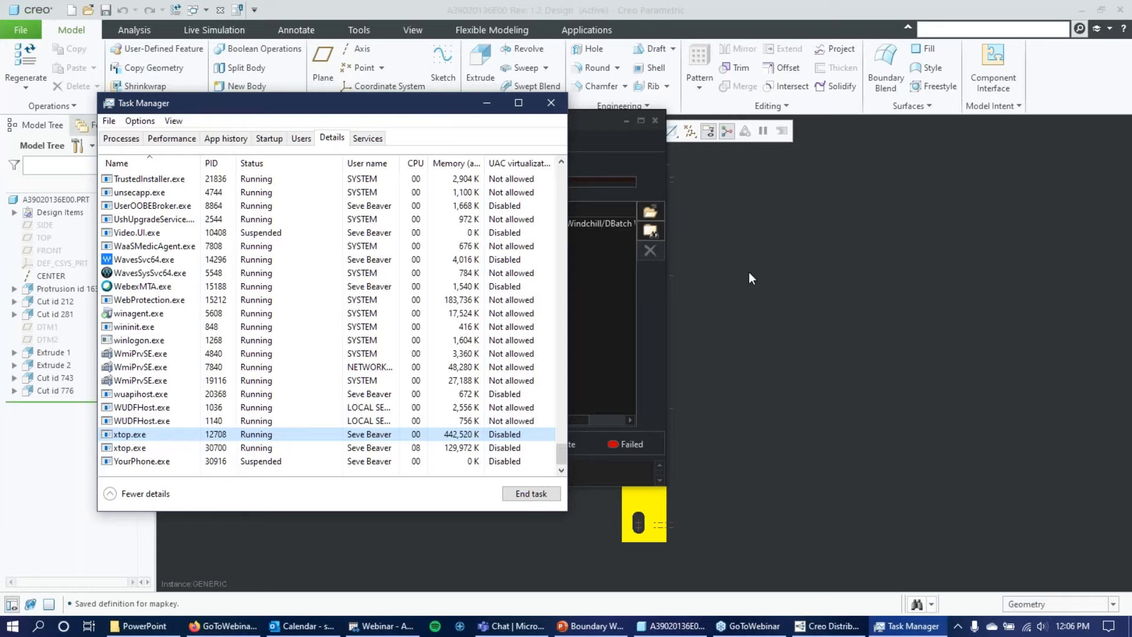
Step: Return to Creo Distributed Batch, check the part's task status, and find the log in the task group's output folder contents
click(619, 472)
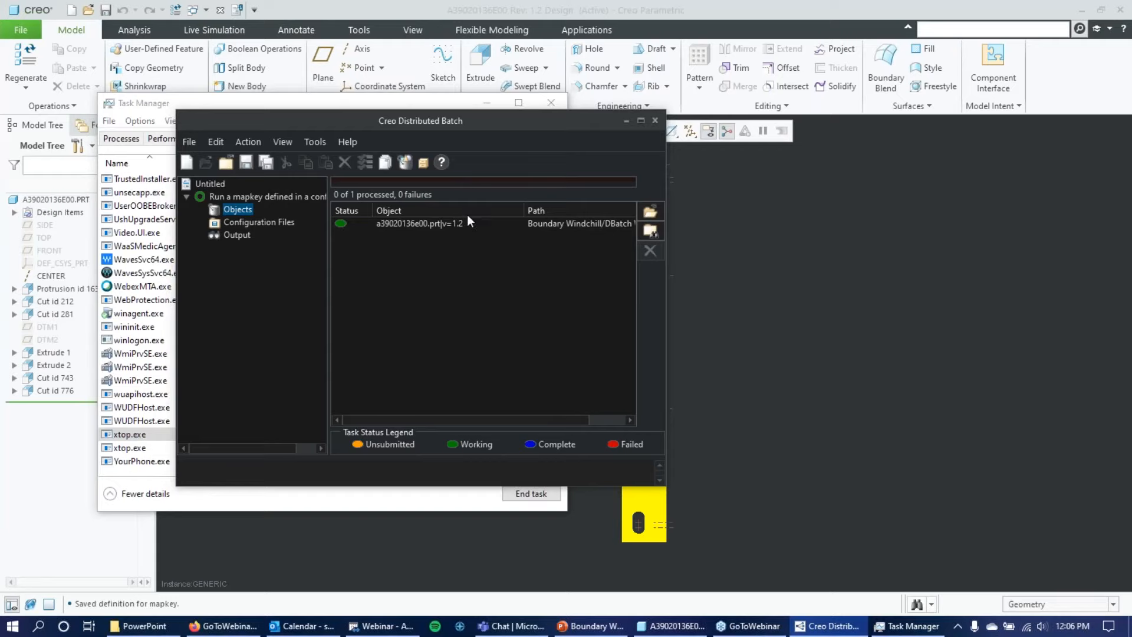
drag(484, 122, 357, 122)
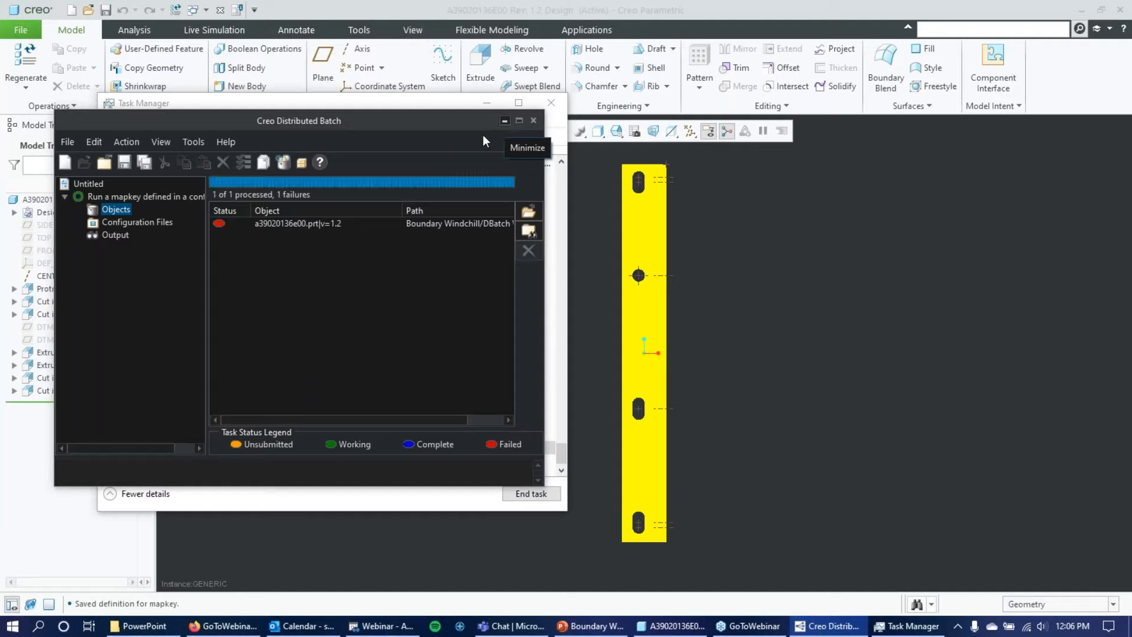
click(116, 235)
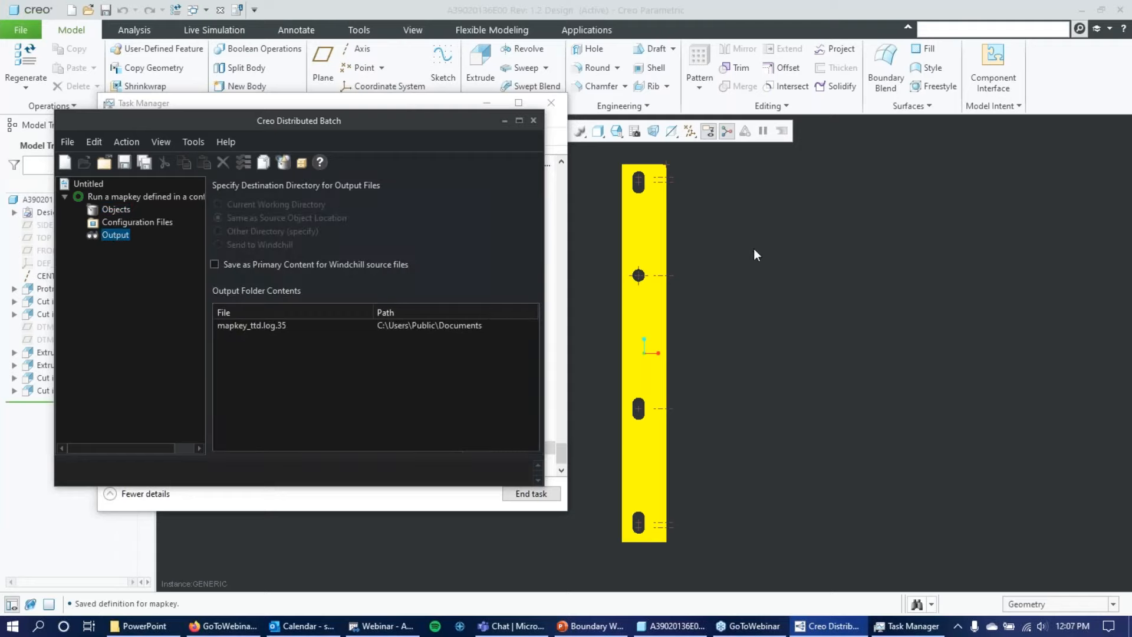
click(253, 331)
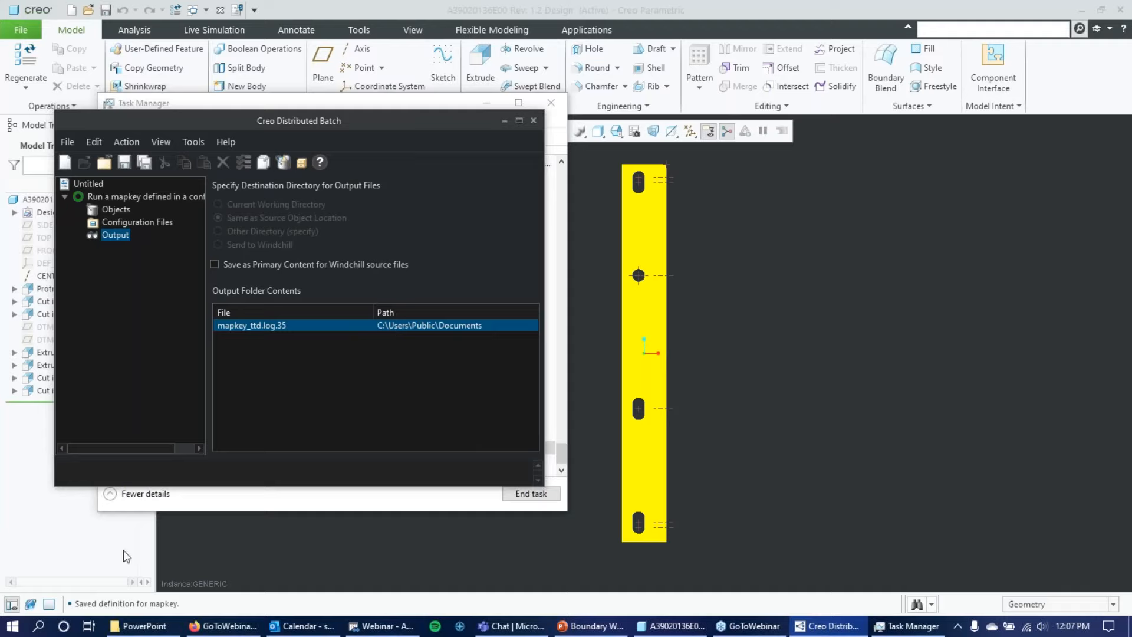
Step: Open the output file mapkey_ttd.log.35 from the batch output through the Internet Explorer download, using Notepad
right_click(243, 325)
right_click(232, 327)
click(267, 335)
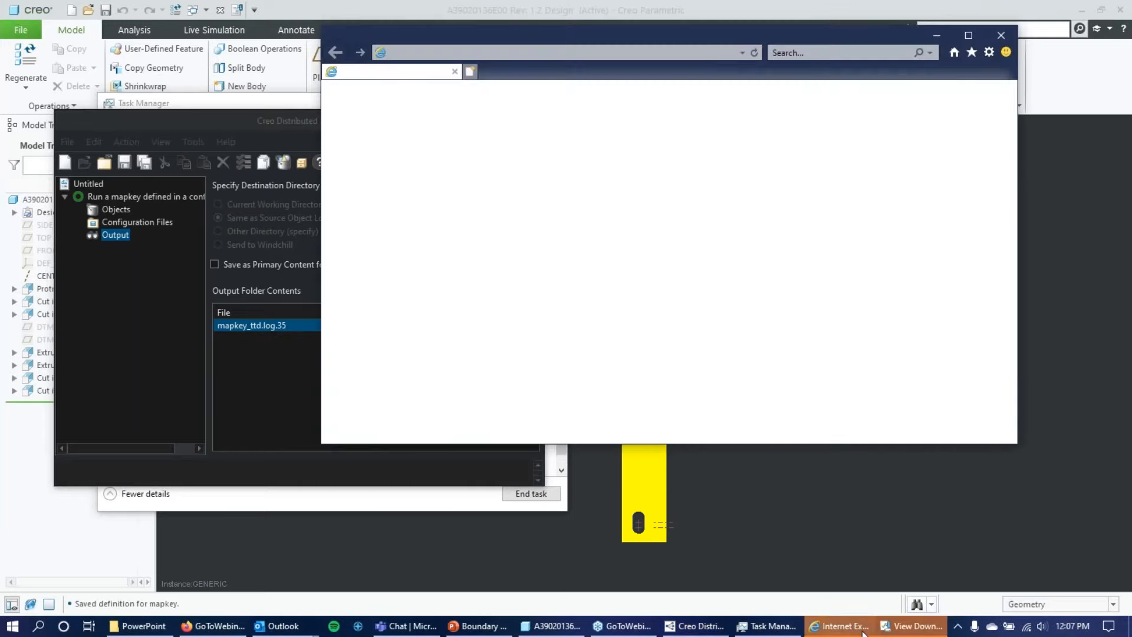
drag(671, 28, 474, 140)
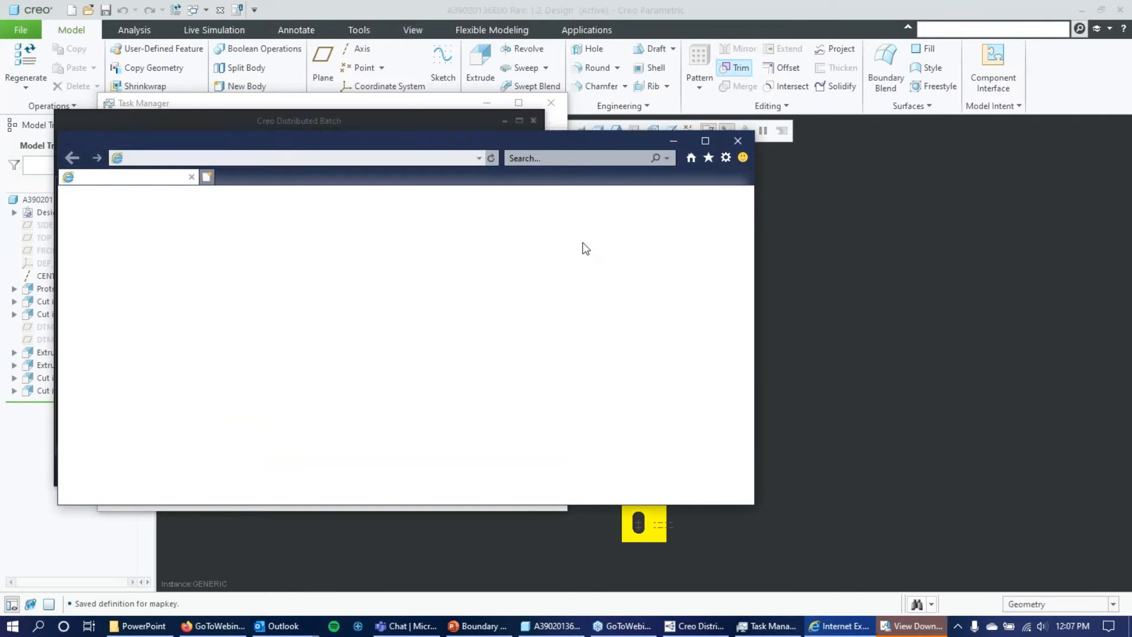
drag(565, 123, 348, 107)
right_click(334, 184)
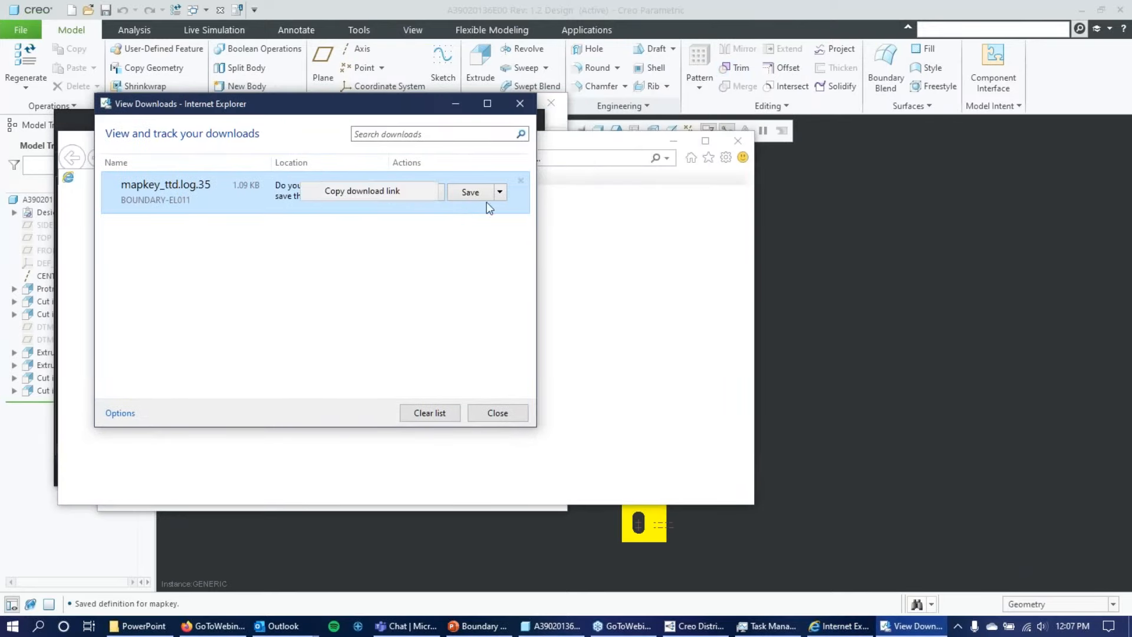
right_click(253, 188)
click(435, 194)
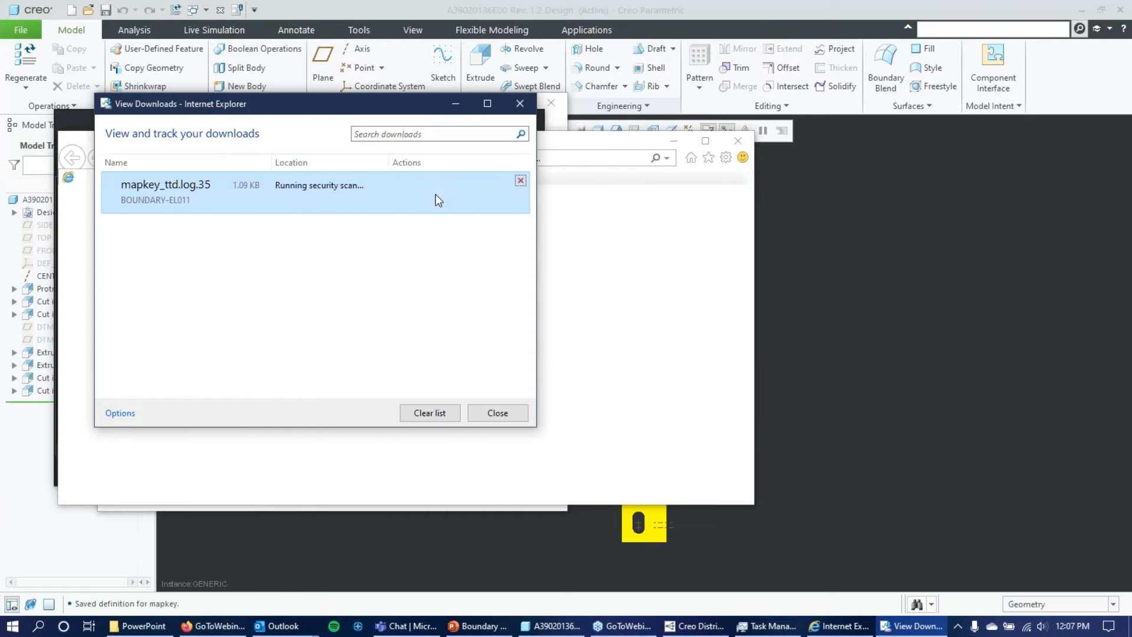
click(464, 333)
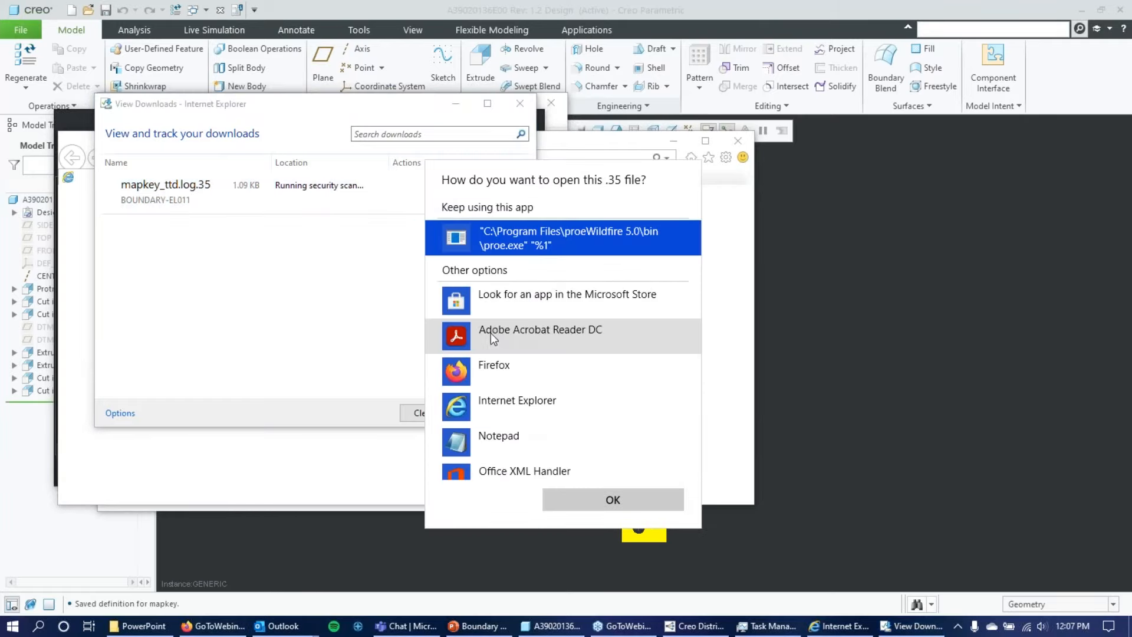
click(525, 443)
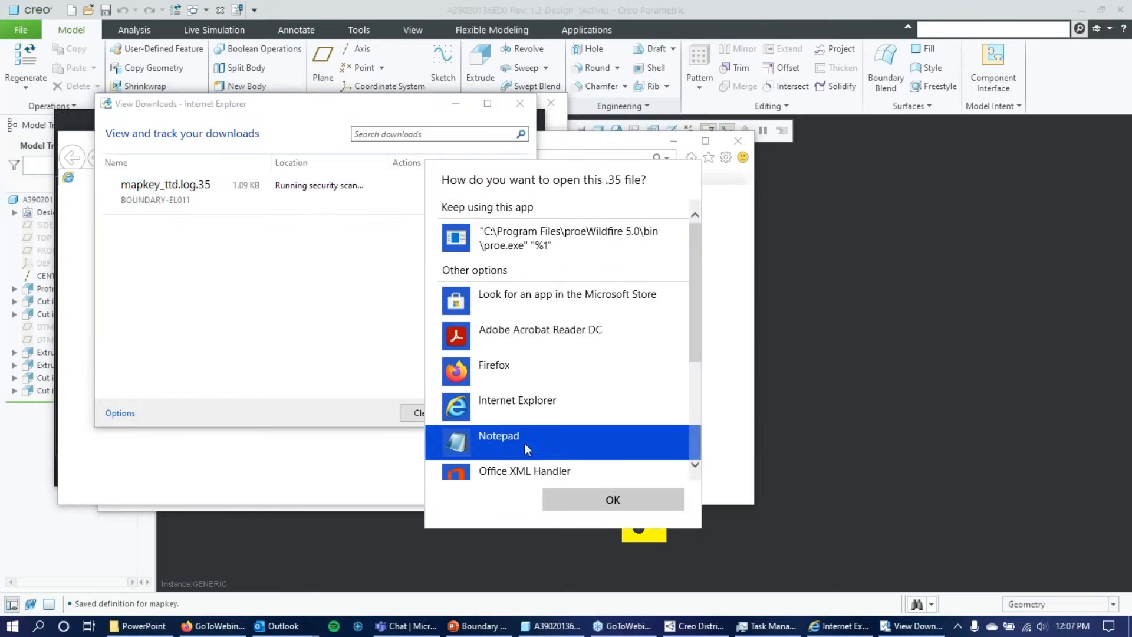
click(582, 496)
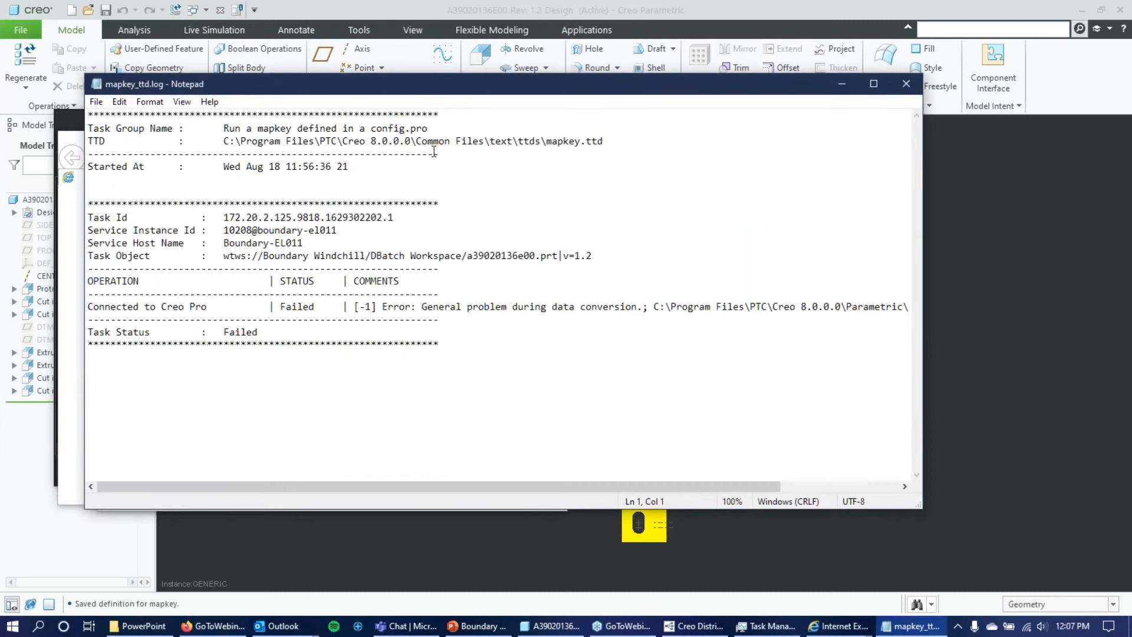
Step: Examine the mapkey_ttd.log file for the task's operation, status and comments on the Creo connection
drag(546, 90, 404, 60)
click(946, 156)
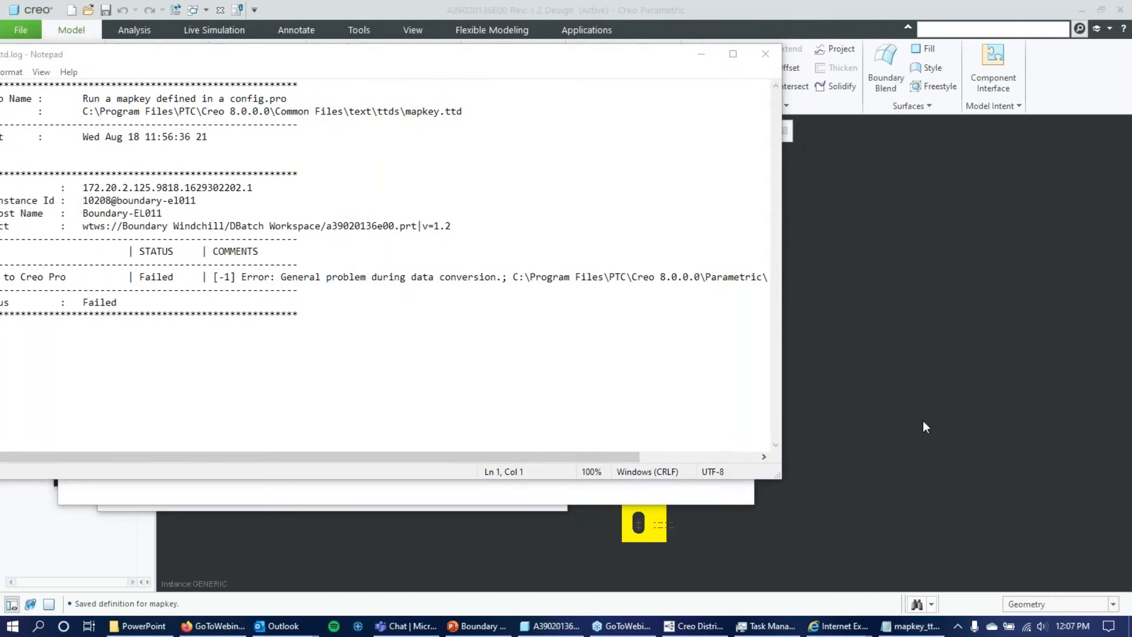
drag(519, 50, 704, 59)
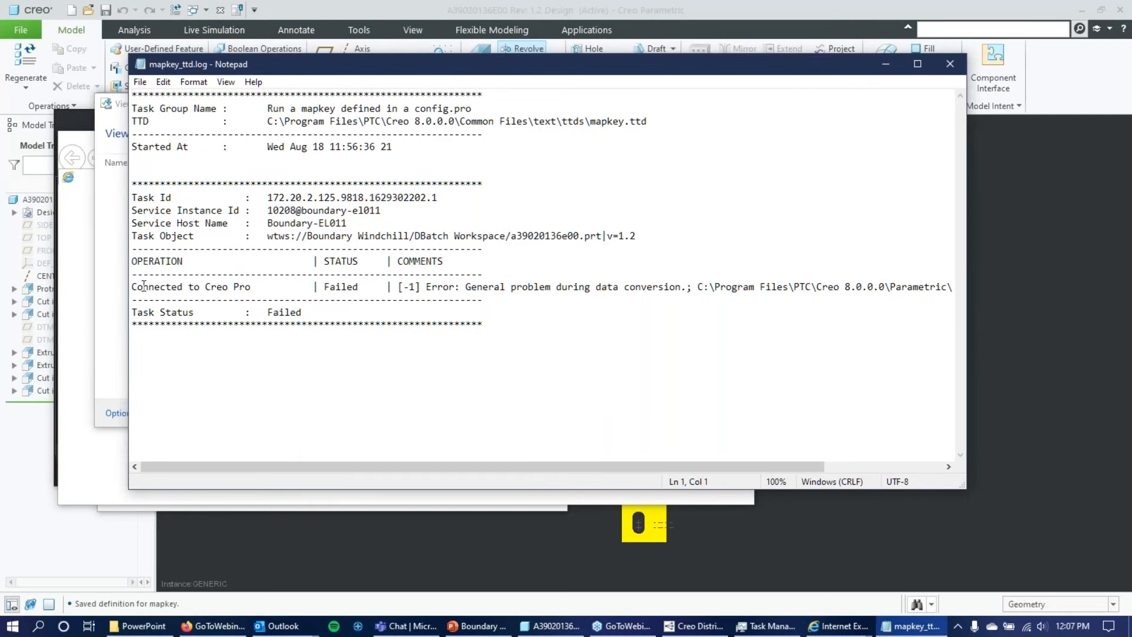
drag(149, 299, 391, 283)
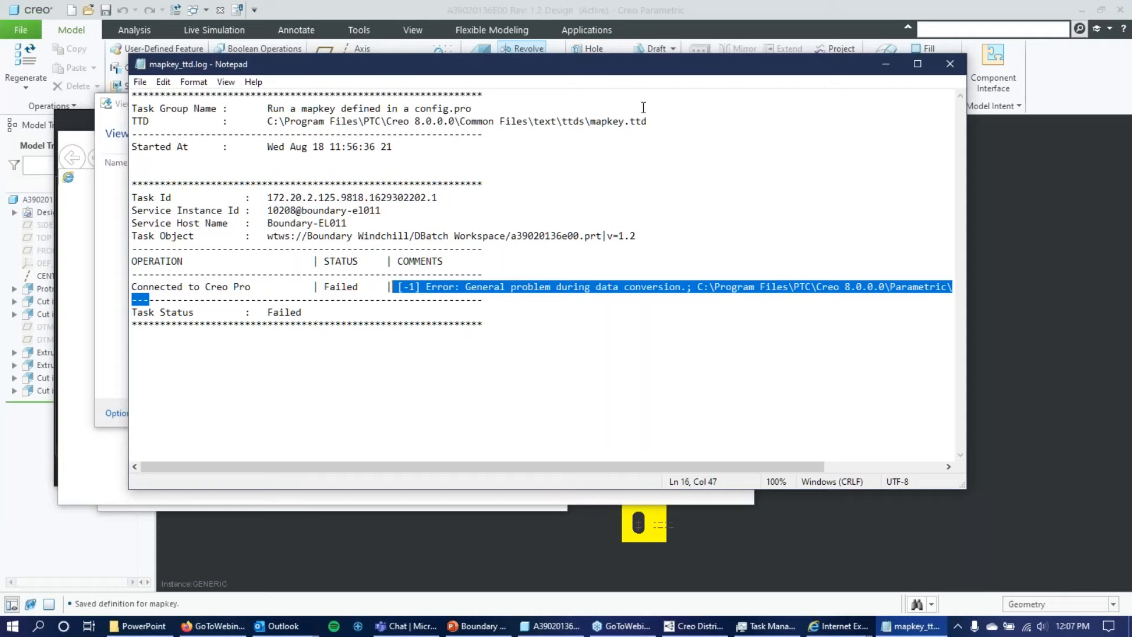
drag(671, 72, 616, 52)
drag(744, 269, 472, 283)
click(624, 186)
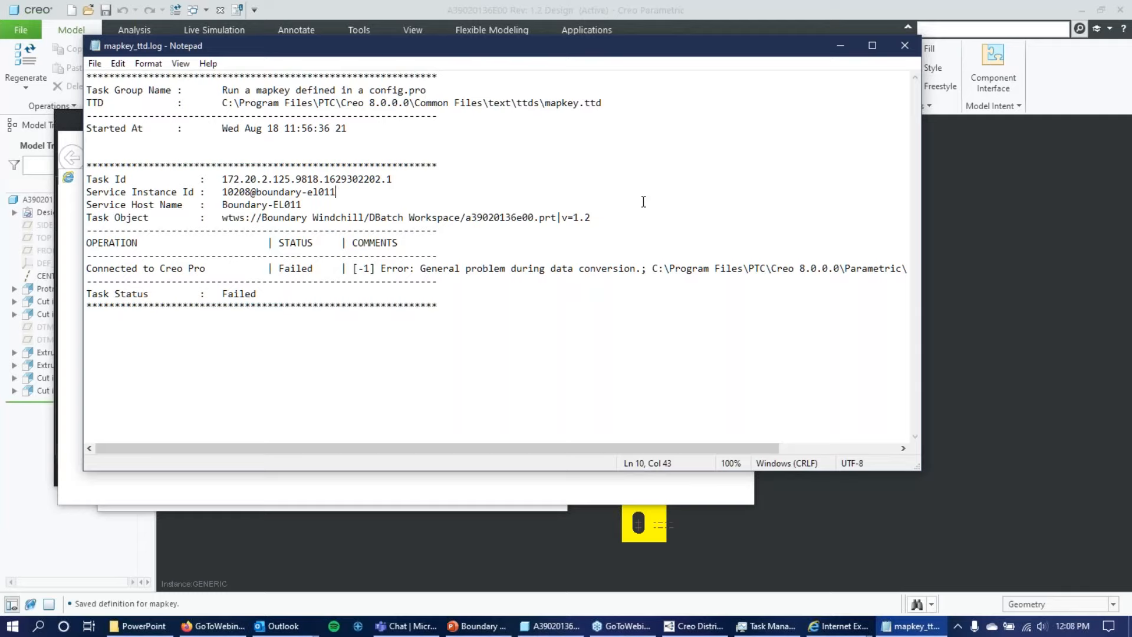
click(573, 259)
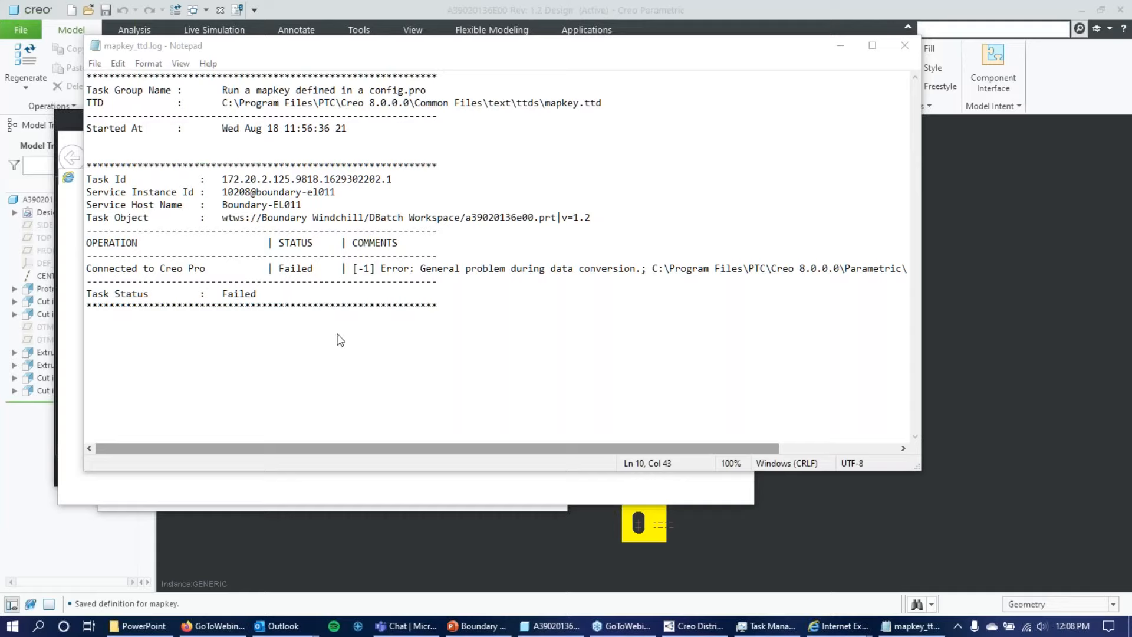
Step: Close the mapkey_ttd.log file, the downloads list and the Internet Explorer window
click(307, 50)
click(914, 43)
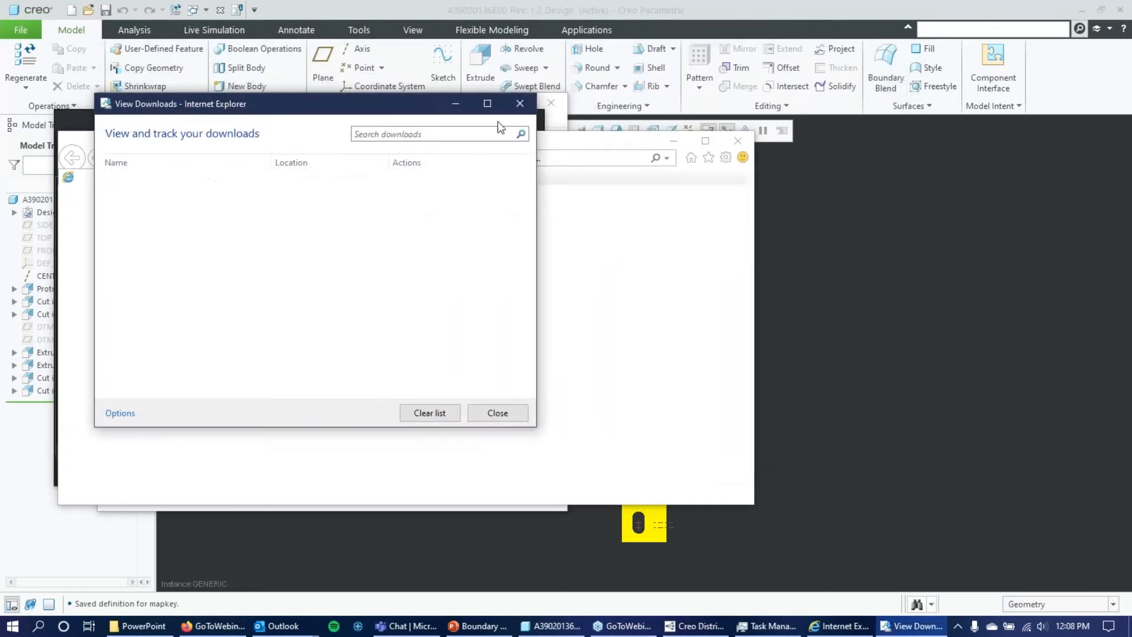
click(527, 102)
click(726, 140)
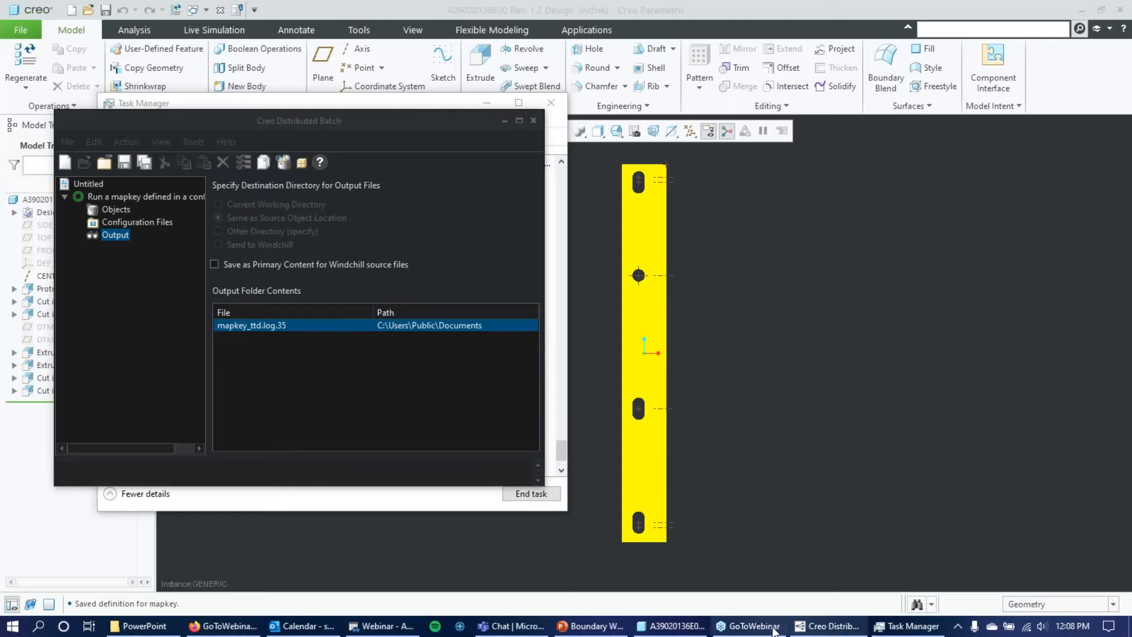
Step: Bring Task Manager to the front and close it
click(889, 632)
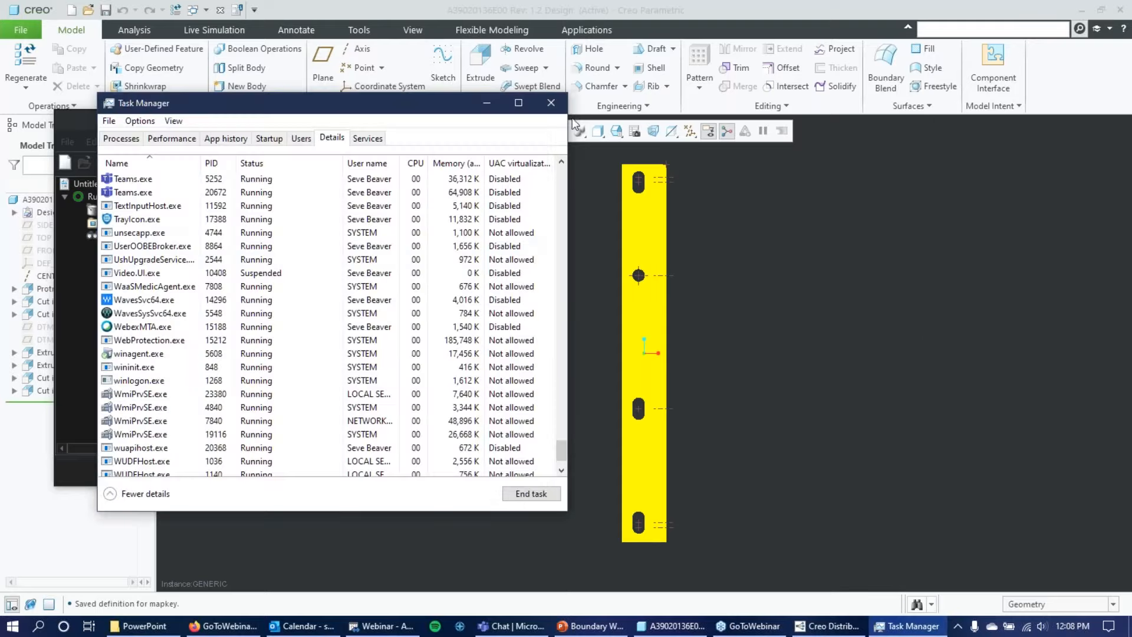
drag(204, 110, 181, 195)
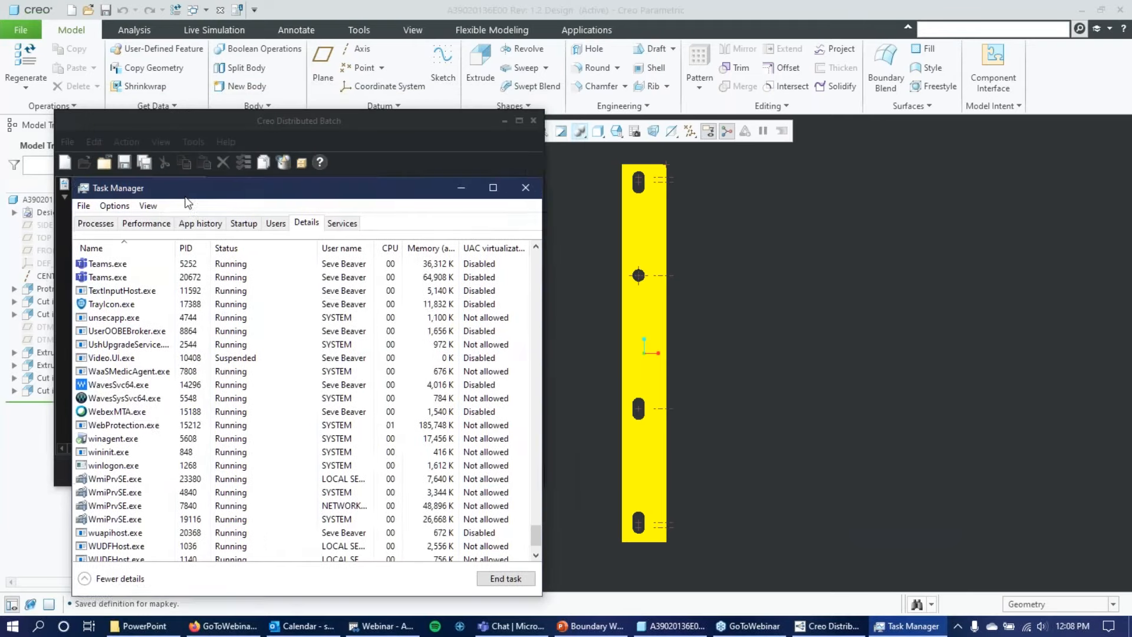
click(527, 188)
Step: Switch to the Boundary Webinar dbatch presentation in PowerPoint and start the slide show from the Q&A slide 8
mouse_move(726, 621)
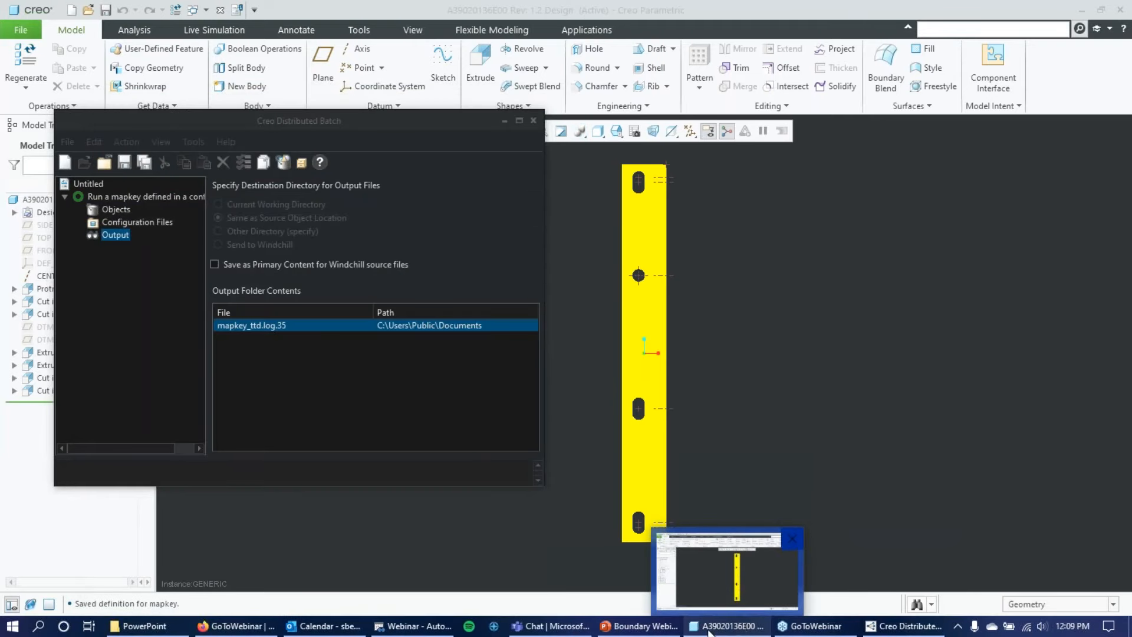
mouse_move(822, 626)
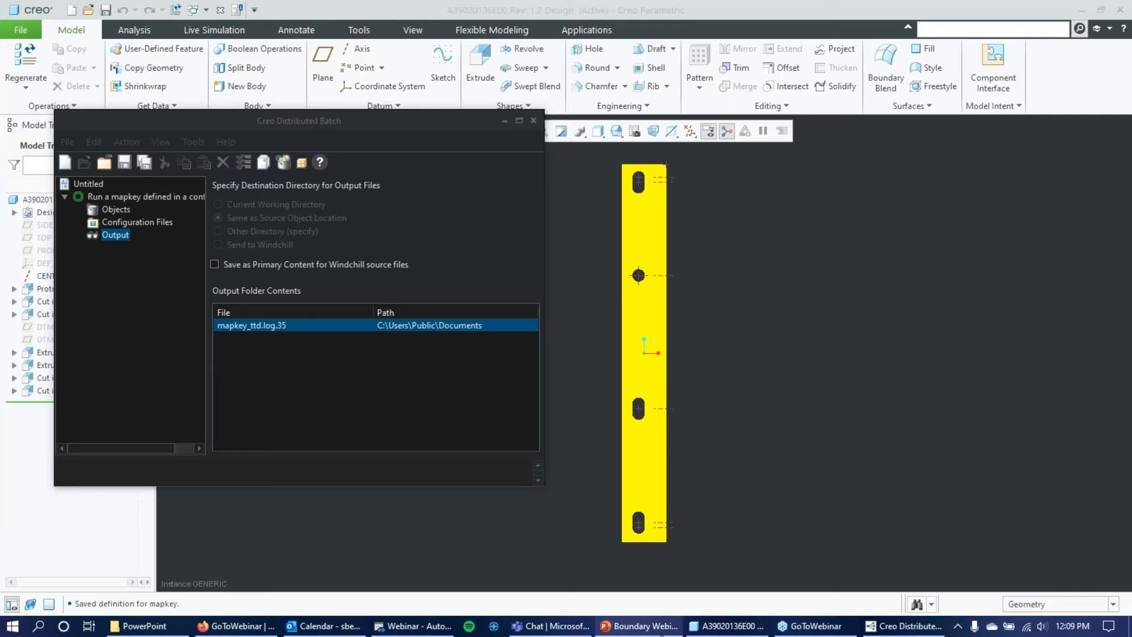
click(639, 626)
scroll(83, 472, down, 1)
click(77, 563)
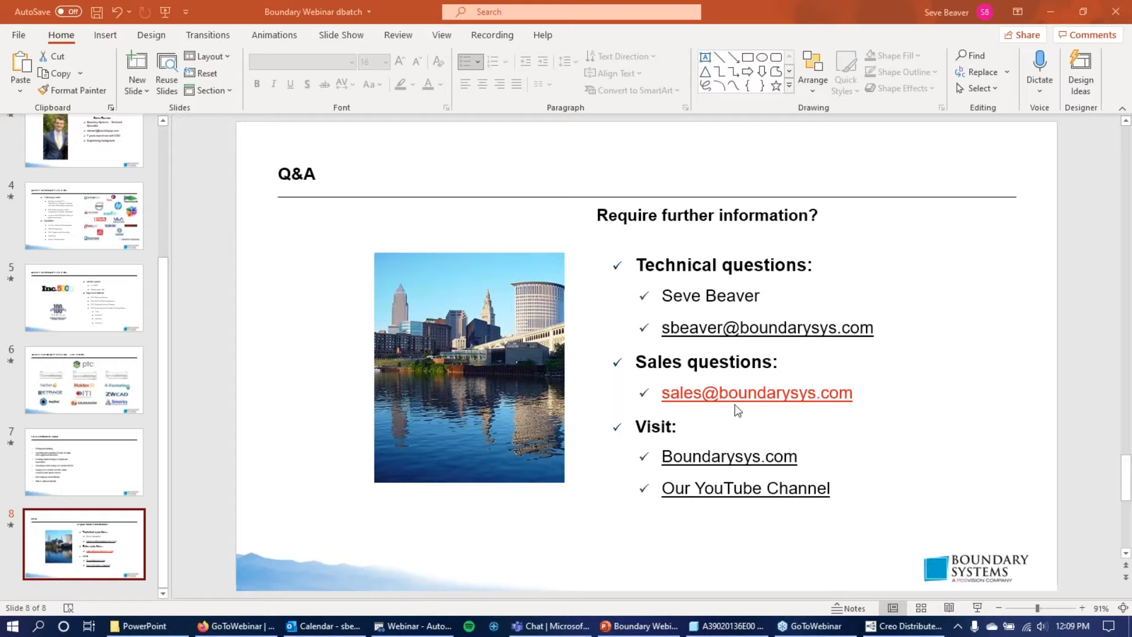
click(977, 609)
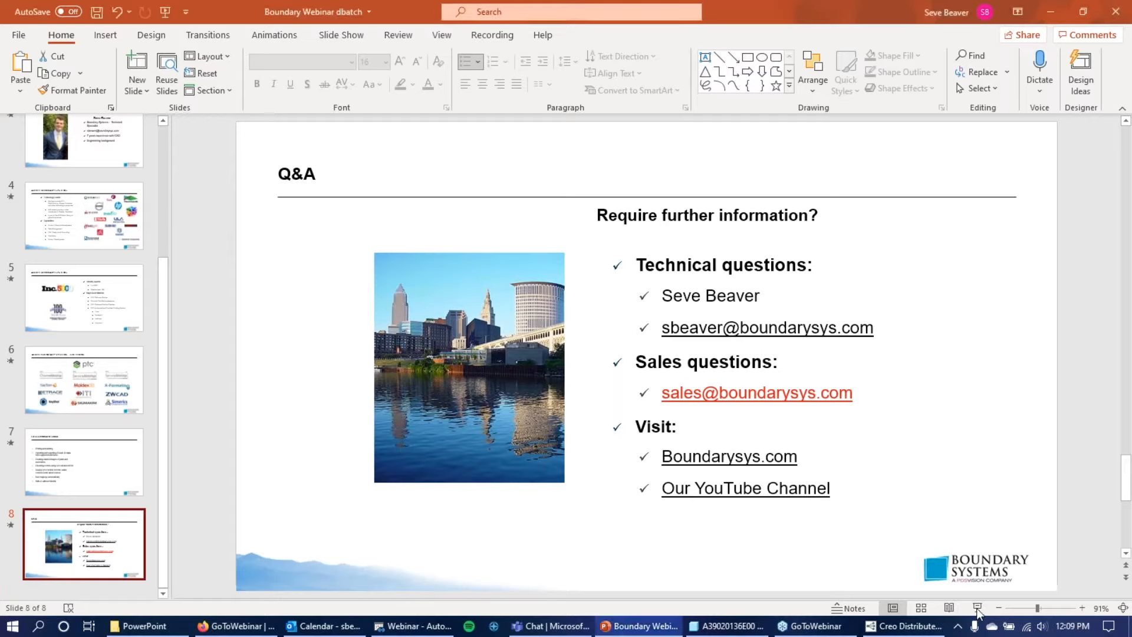